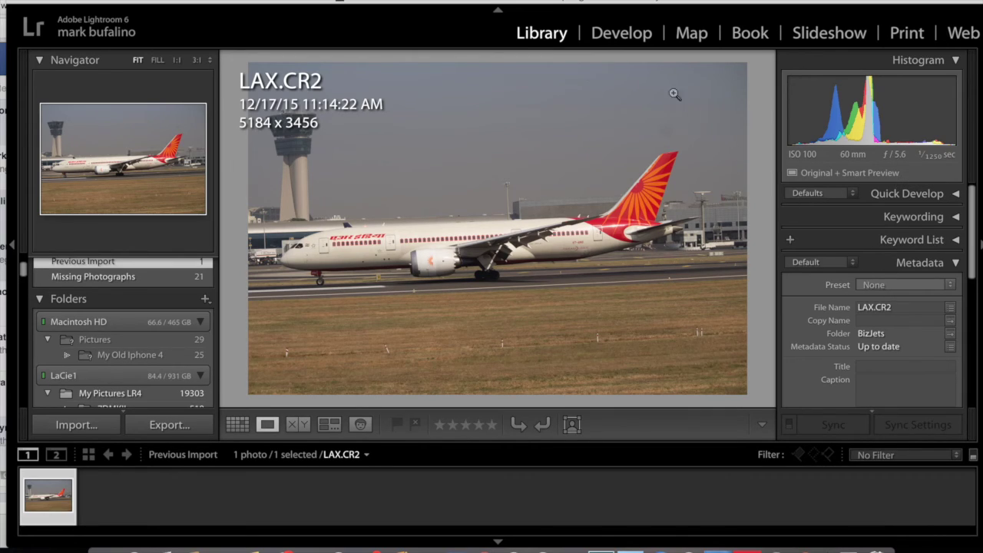
Switch to developing the airliner photo and set Highlights to −37, Shadows to +27 and Whites to +56.
key("d")
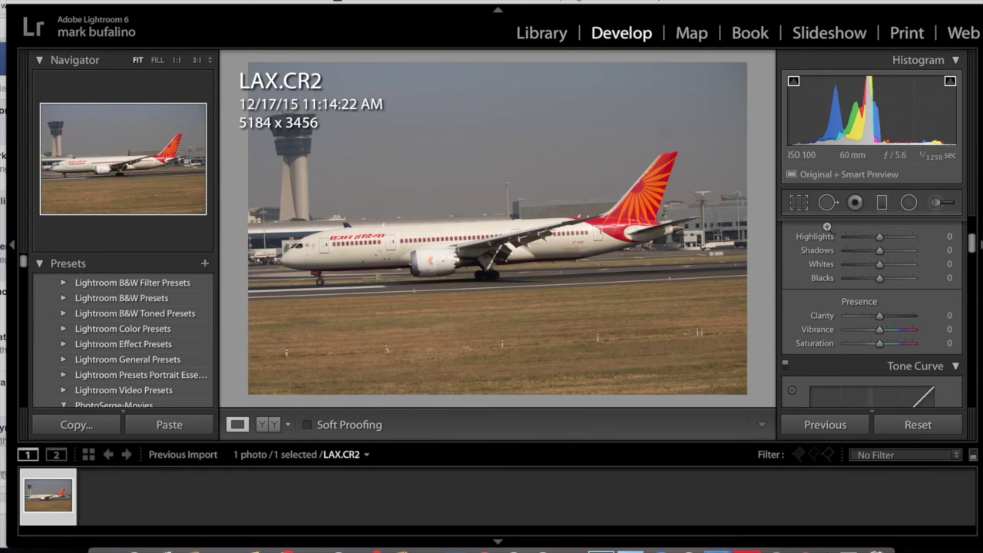
scroll(862, 254, "up", 5)
scroll(862, 254, "down", 1)
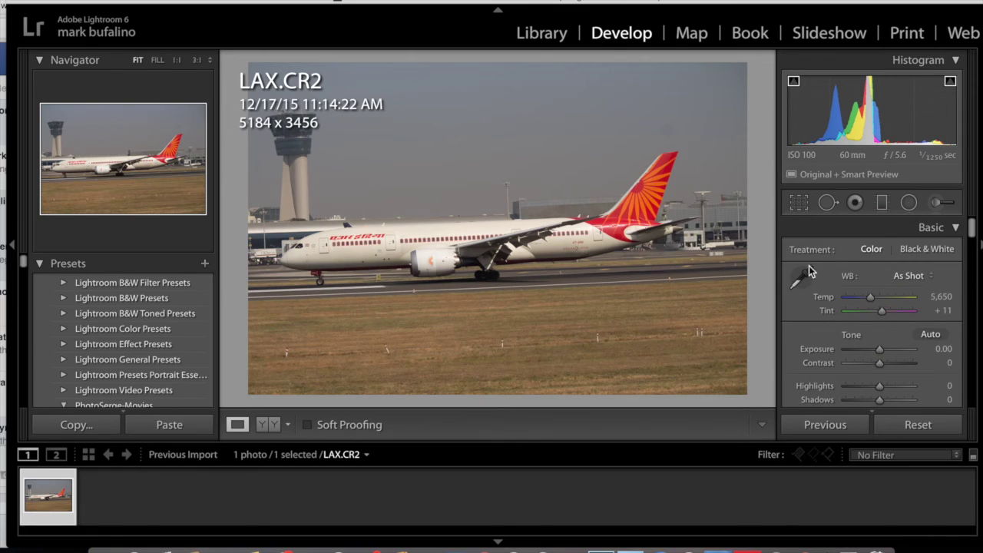
scroll(899, 290, "down", 2)
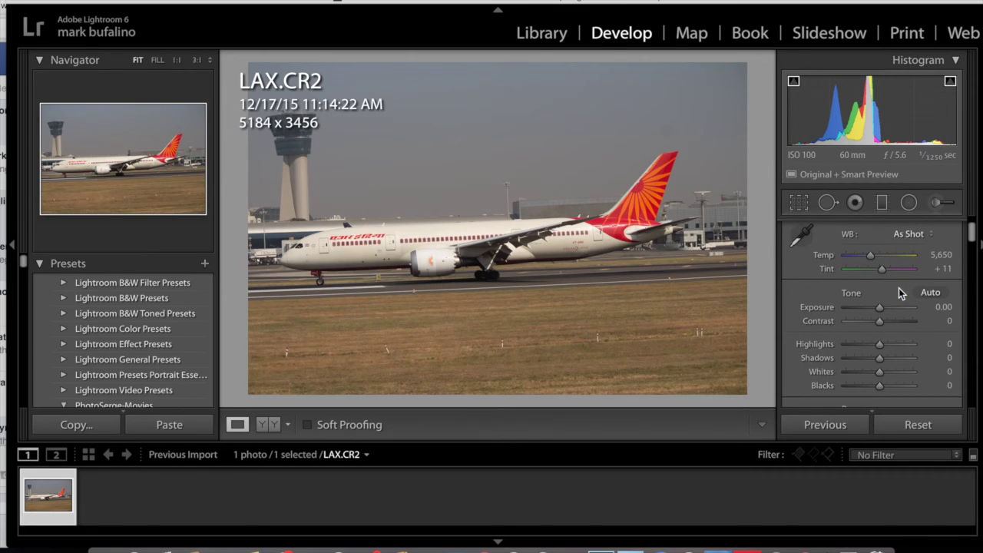
scroll(872, 326, "down", 1)
scroll(871, 326, "down", 1)
left_click_drag(880, 299, 899, 298)
scroll(890, 315, "down", 2)
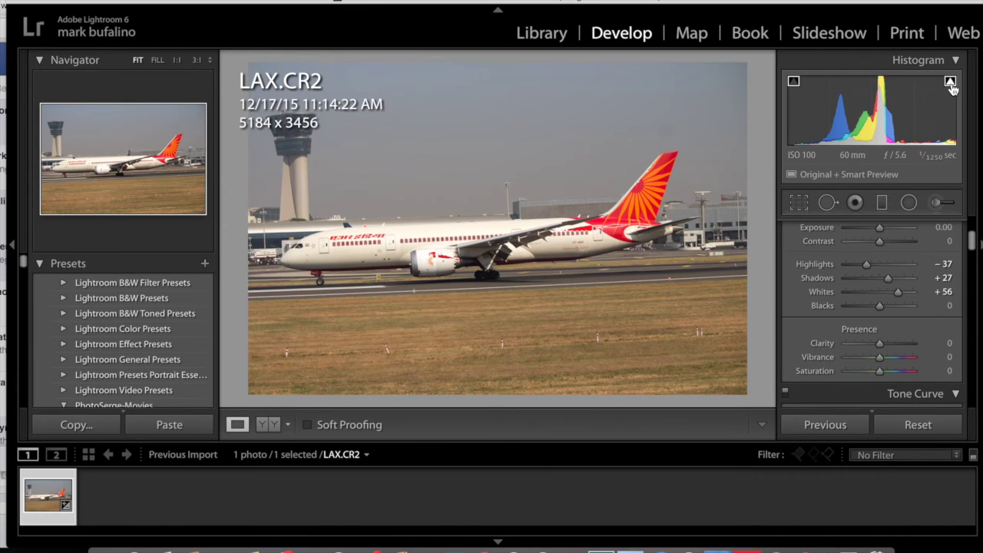
Set Whites to +10 and Blacks to −12.
left_click(896, 292)
mouse_move(896, 292)
left_mouse_down()
mouse_move(886, 292)
mouse_move(913, 292)
mouse_move(881, 296)
left_mouse_up()
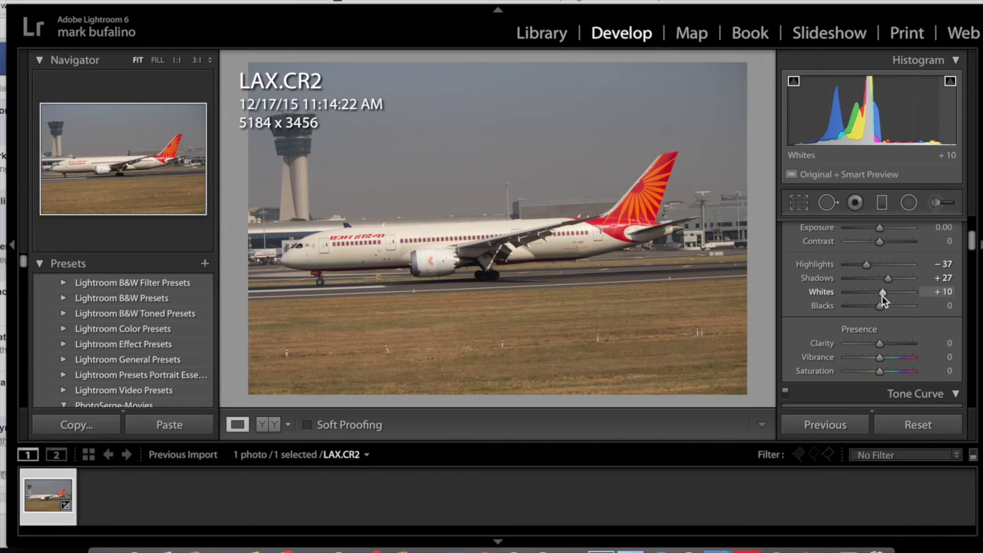
scroll(882, 296, "down", 1)
mouse_move(880, 271)
left_mouse_down()
mouse_move(825, 279)
mouse_move(873, 274)
mouse_move(875, 282)
left_mouse_up()
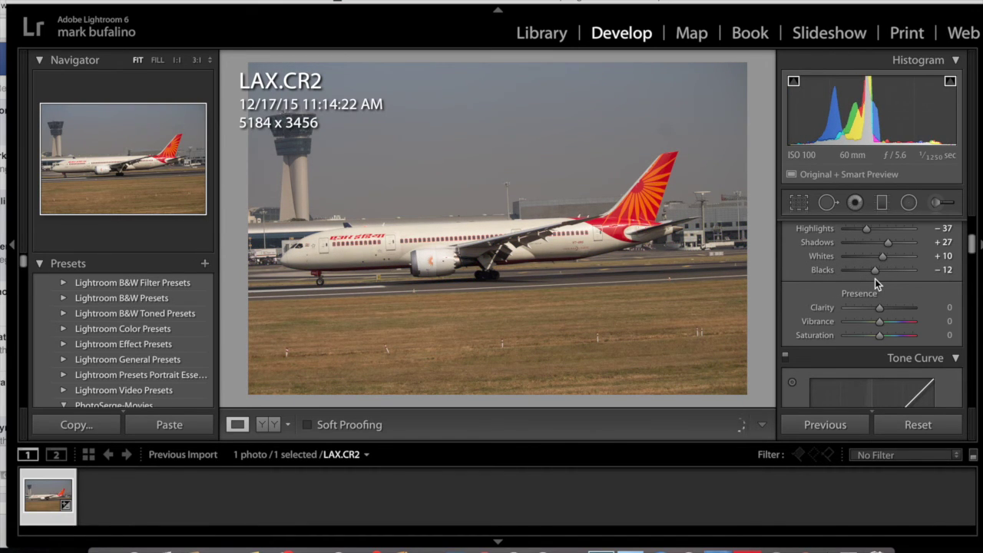
Bring the front of the engine cowling and its orange logo into the sharpening detail preview.
scroll(875, 279, "down", 3)
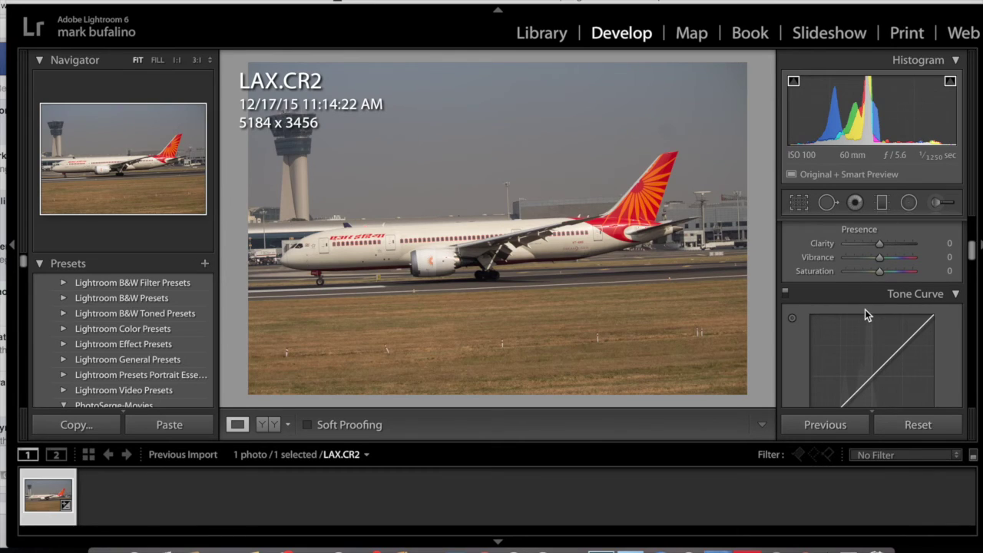
scroll(865, 309, "down", 10)
scroll(865, 309, "down", 5)
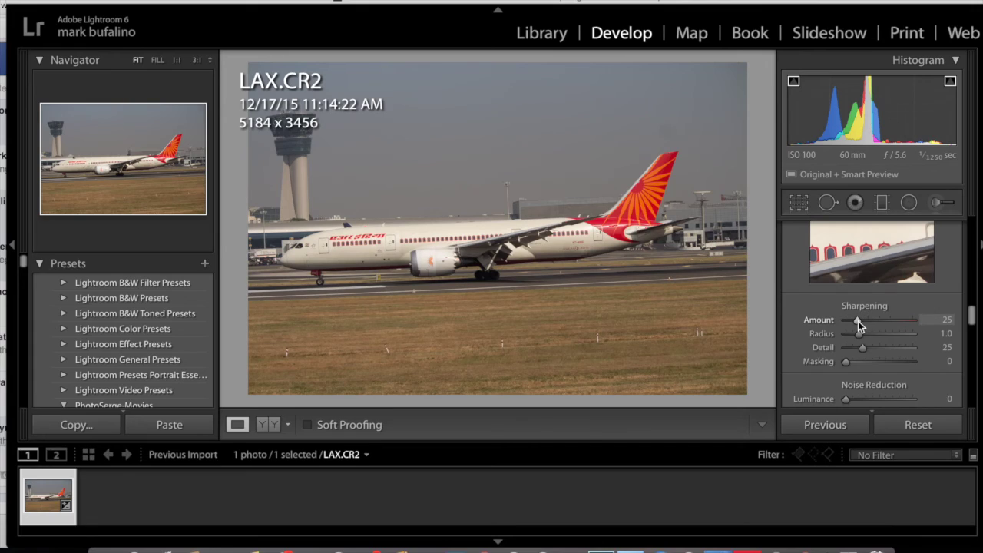
scroll(860, 337, "up", 3)
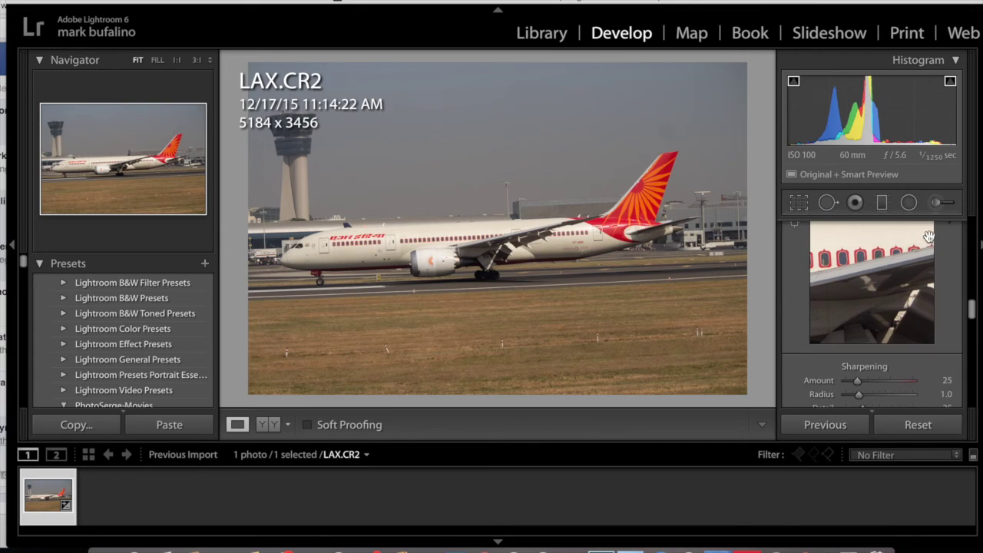
left_click_drag(881, 286, 921, 332)
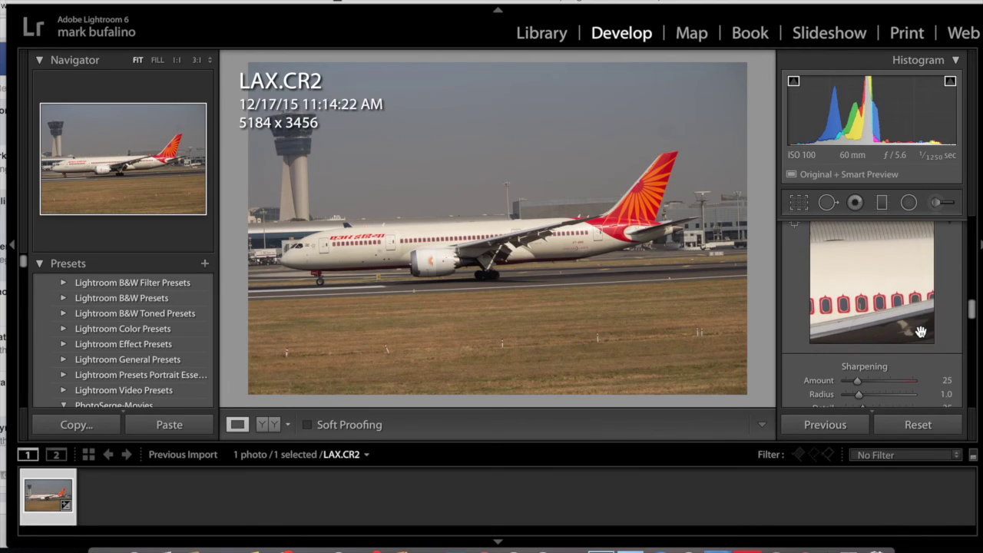
left_click_drag(868, 290, 884, 230)
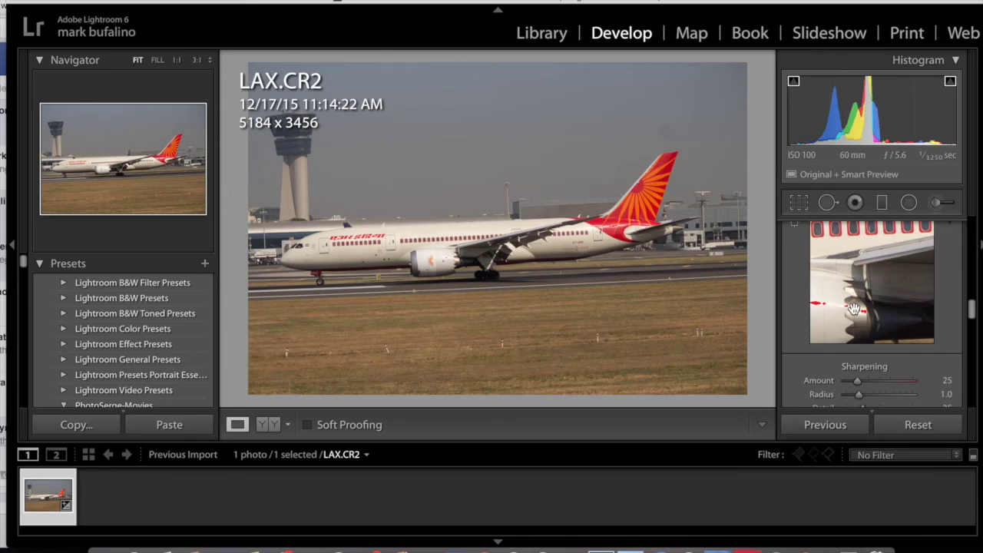
left_click_drag(854, 309, 921, 298)
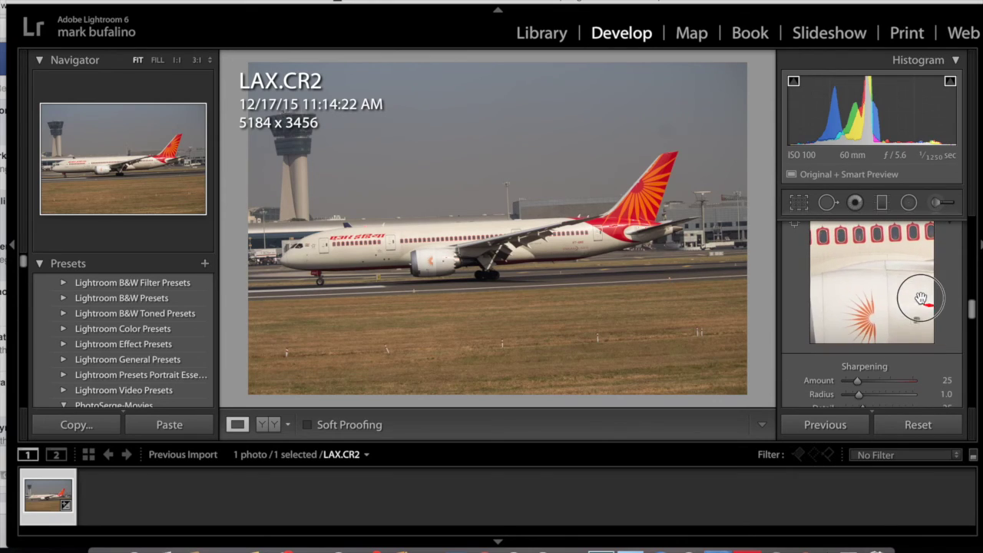
left_click_drag(820, 299, 875, 293)
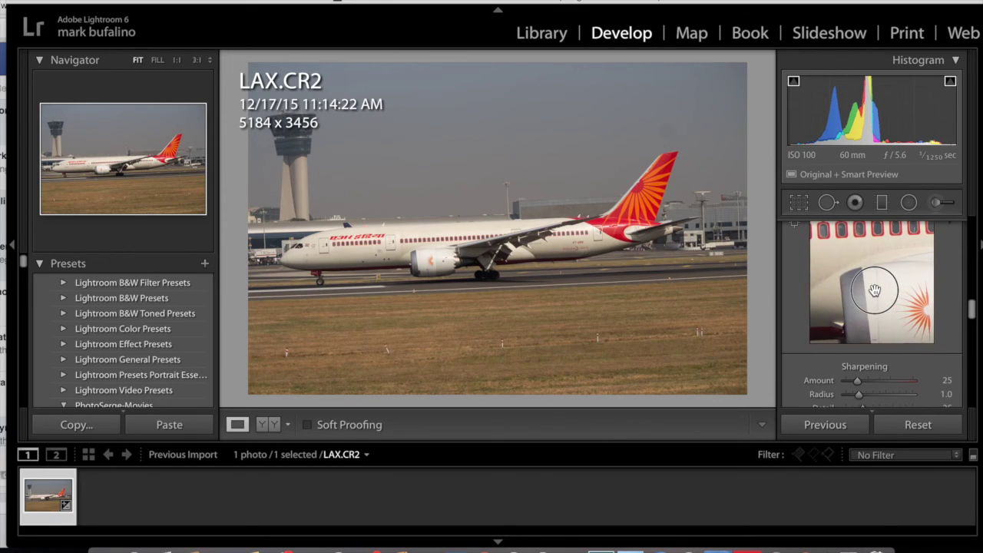
Set the sharpening Amount to 39, Radius to 0.5 and Masking to 8.
left_click(856, 381)
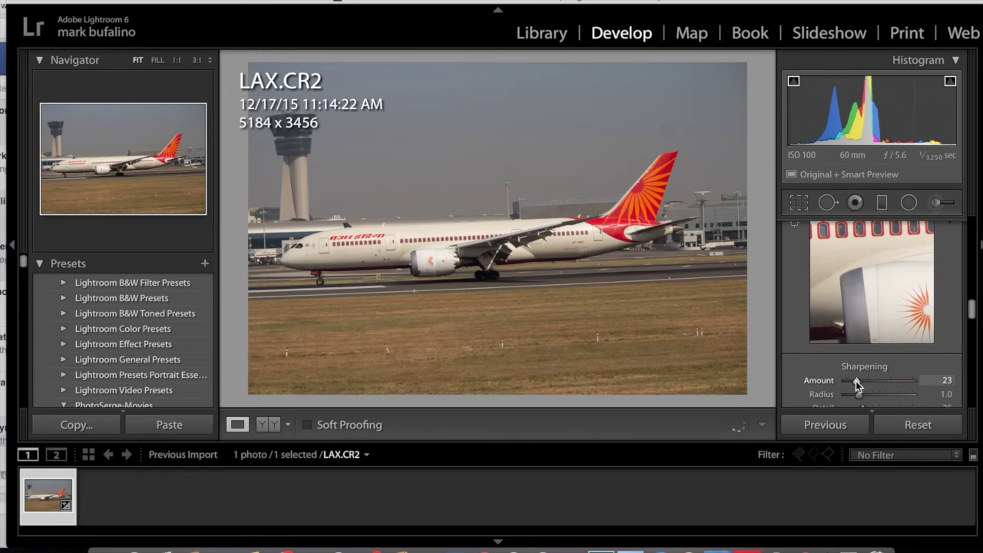
left_click_drag(857, 382, 852, 356)
scroll(863, 381, "down", 1)
scroll(842, 376, "down", 3)
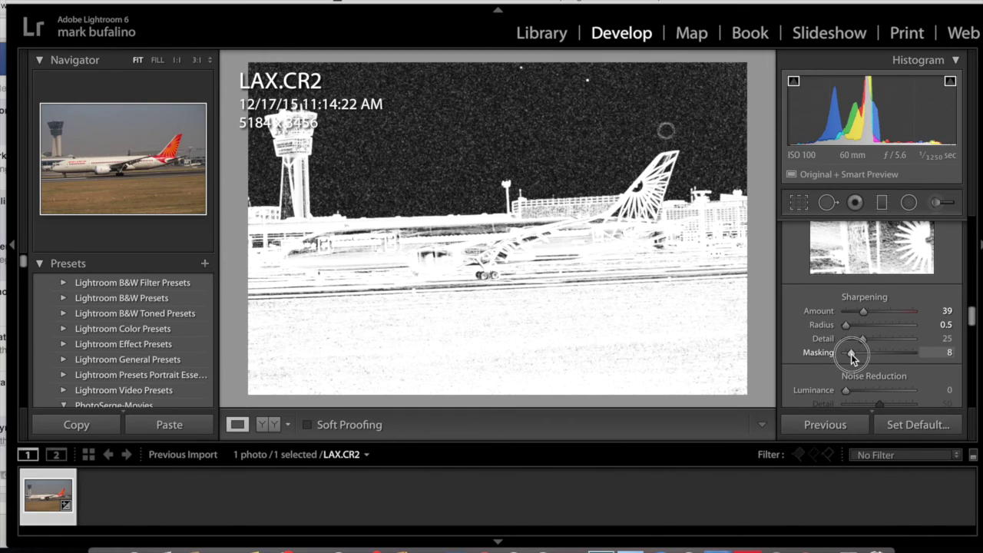
left_click_drag(851, 357, 851, 354)
Turn on Visualize Spots and heal the three dust spots in the sky with the Spot Removal tool.
left_click(828, 202)
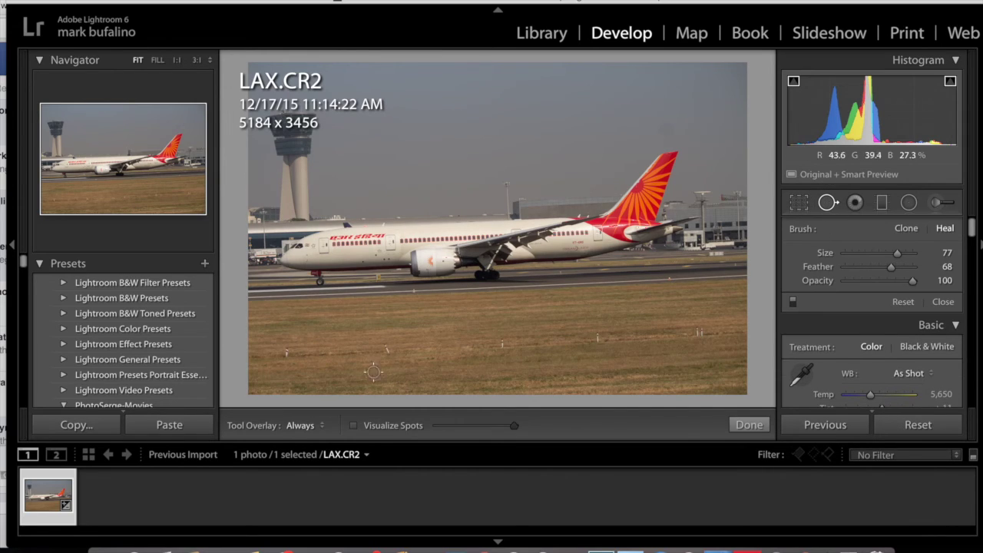
left_click(353, 425)
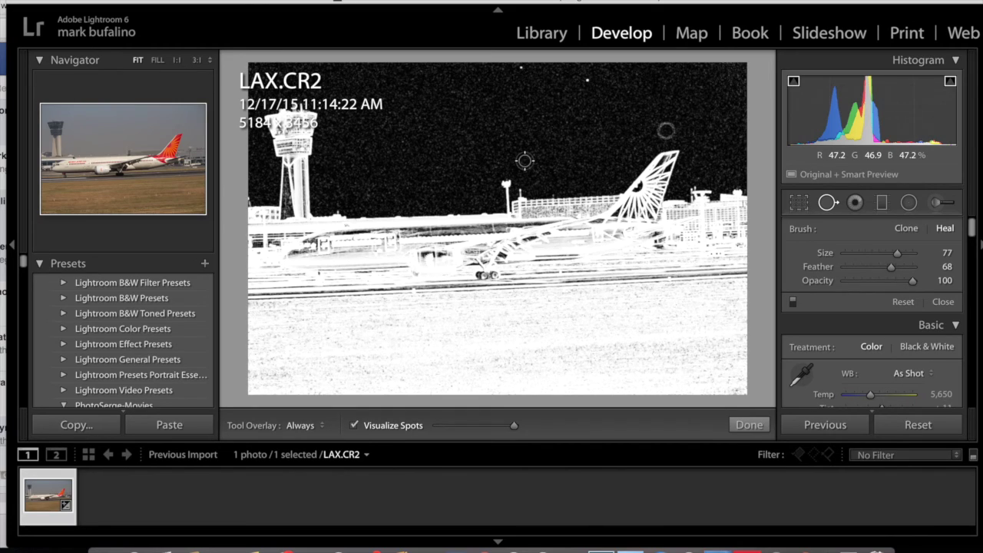
left_click(520, 68)
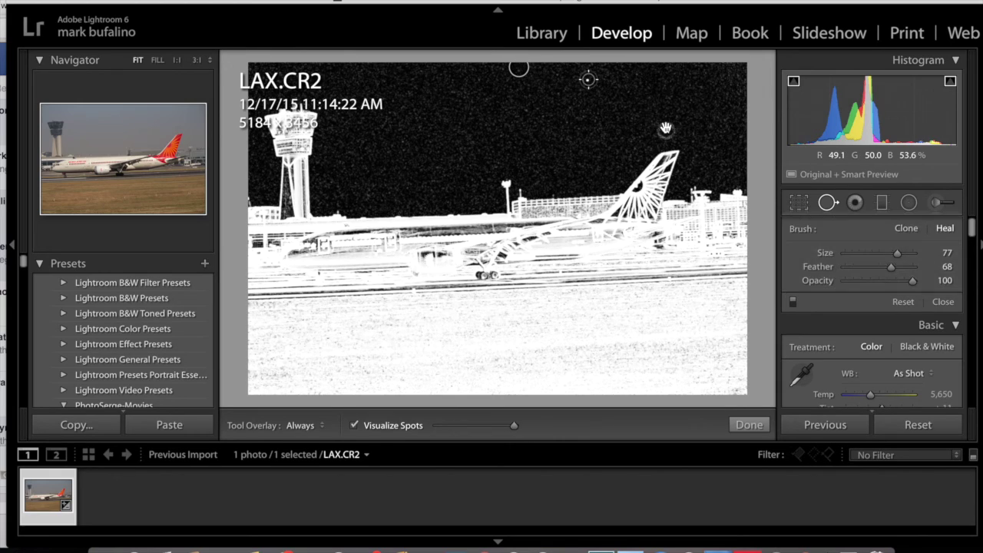
left_click(588, 80)
left_click(666, 129)
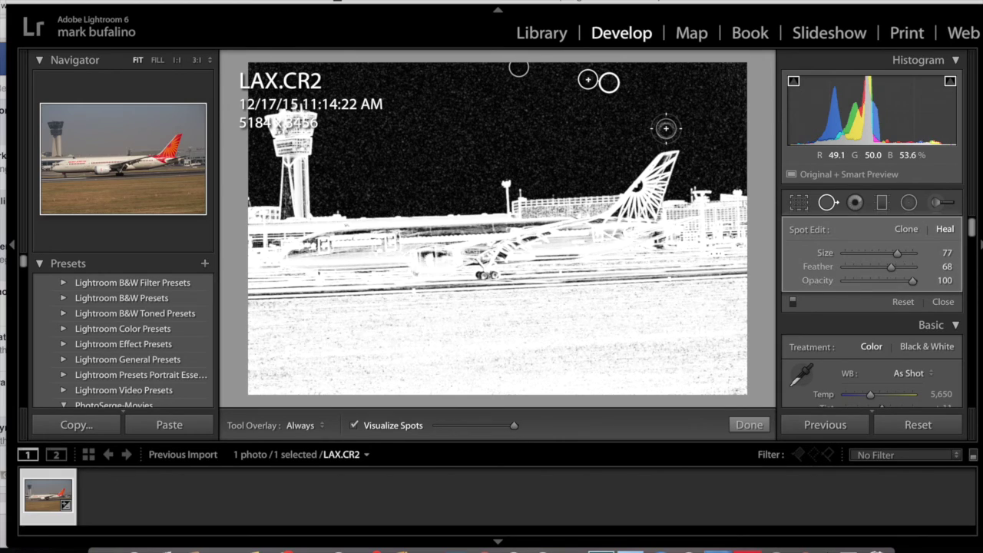
left_click(666, 130)
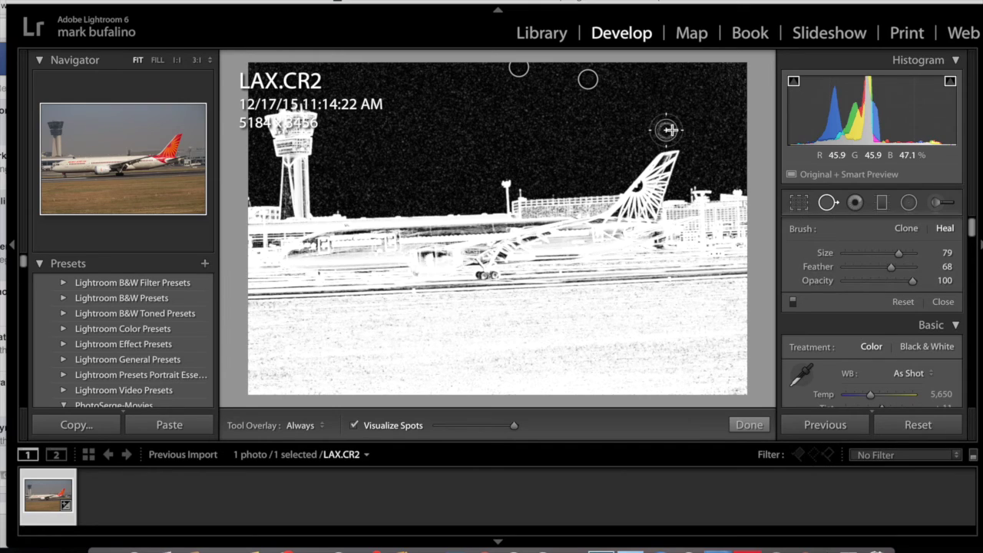
left_click(751, 425)
Set the sharpening Masking to 59 using the black-and-white mask preview, limiting sharpening to the edges.
scroll(861, 335, "down", 15)
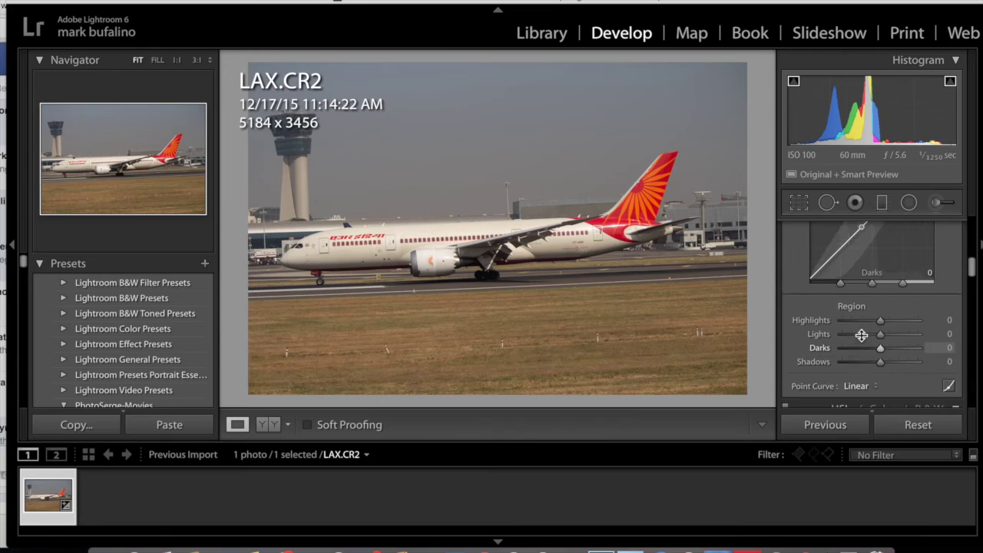
scroll(861, 340, "down", 2)
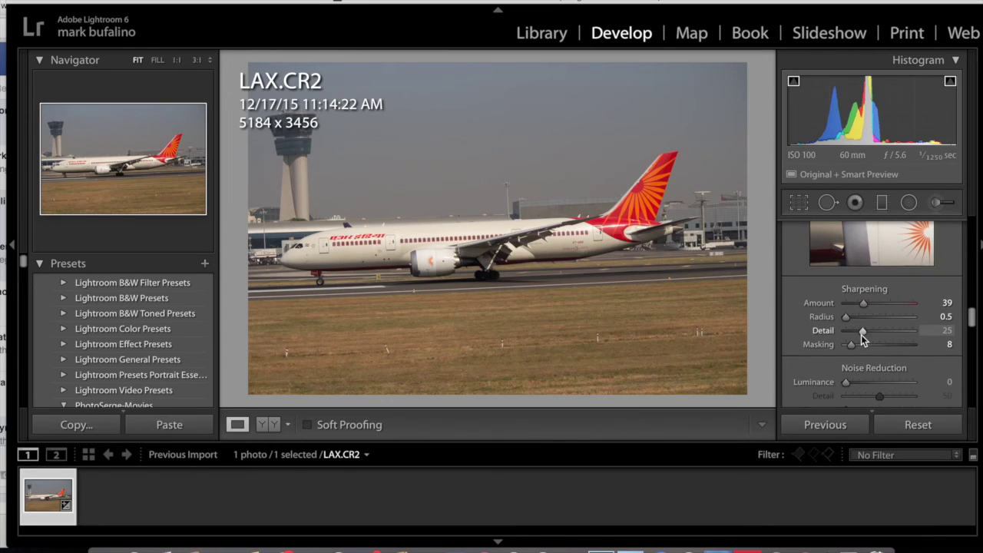
left_click(853, 345, "alt")
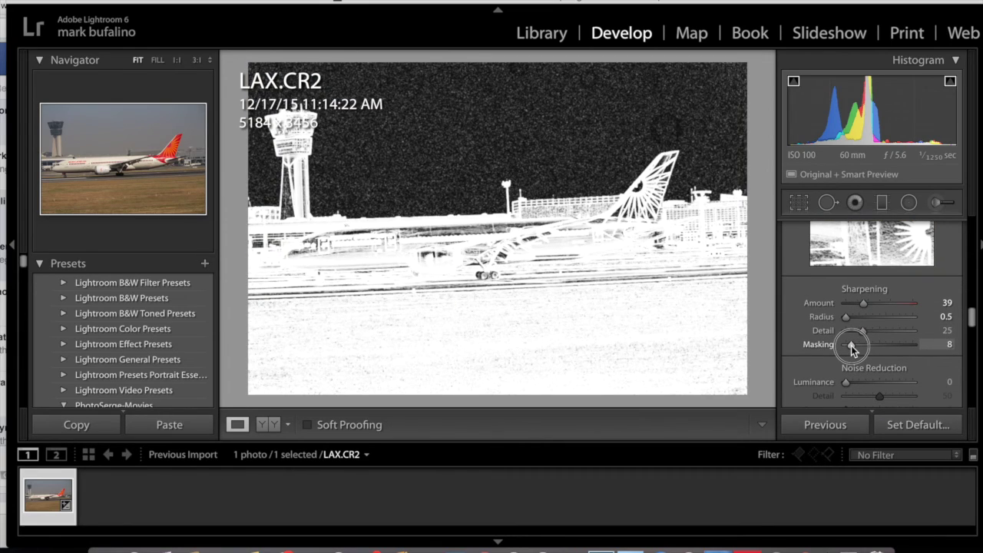
left_click_drag(852, 346, 887, 347)
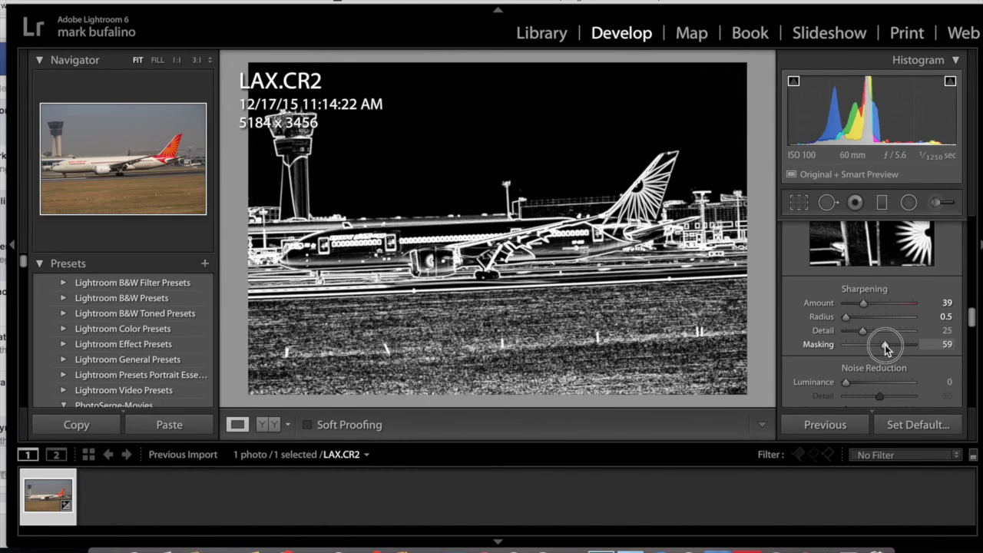
left_click_drag(887, 347, 885, 345)
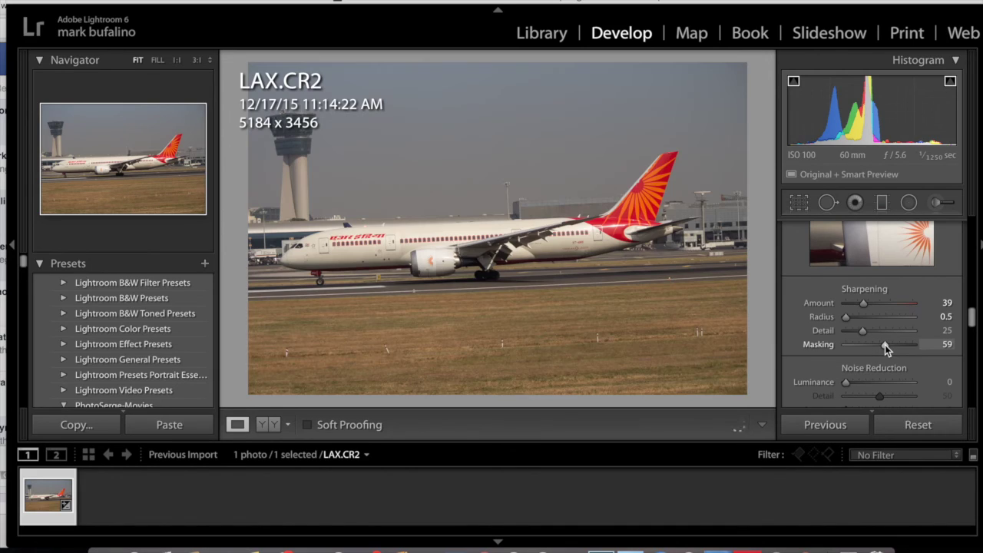
Enable profile corrections and chromatic aberration removal, and straighten the photo with the Level Upright correction.
scroll(884, 345, "down", 3)
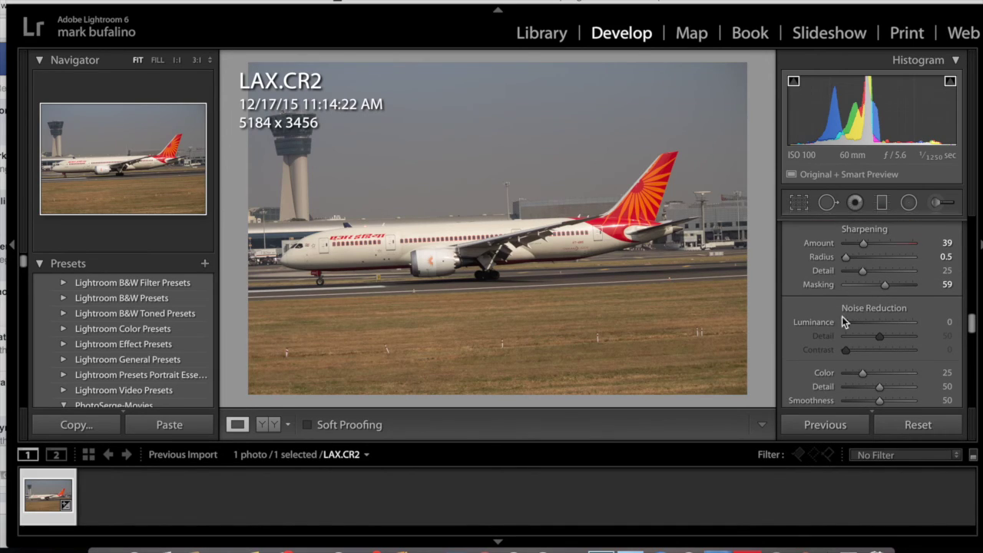
scroll(850, 321, "down", 7)
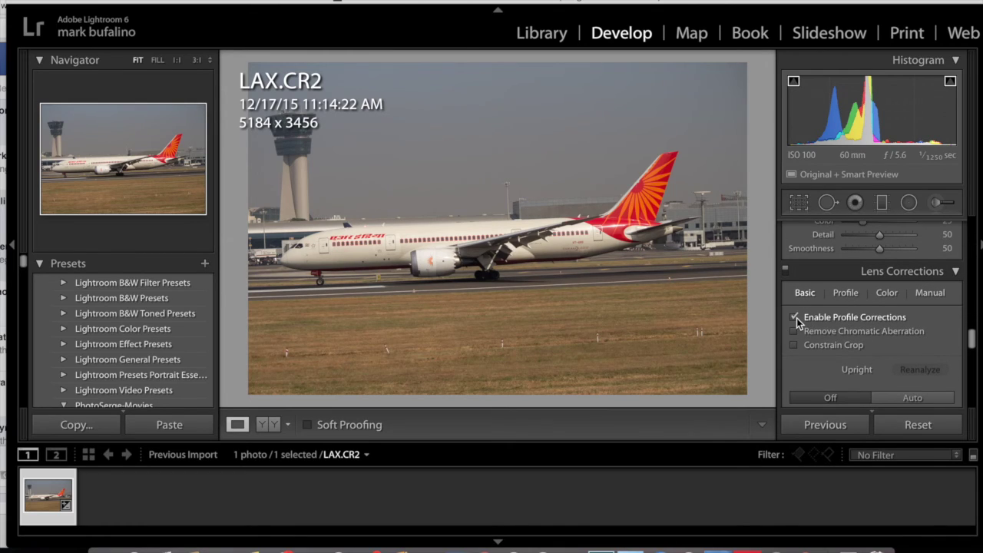
left_click(794, 318)
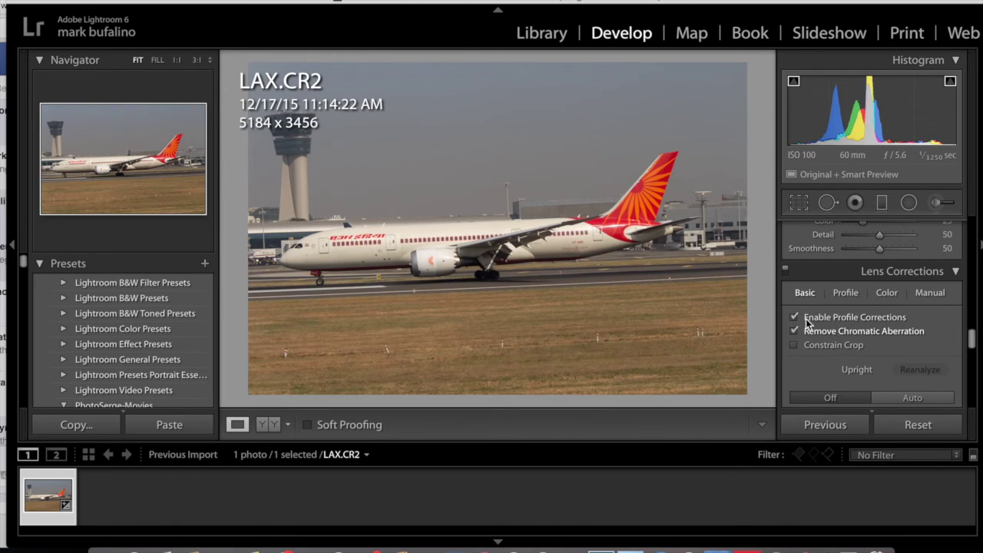
left_click(886, 294)
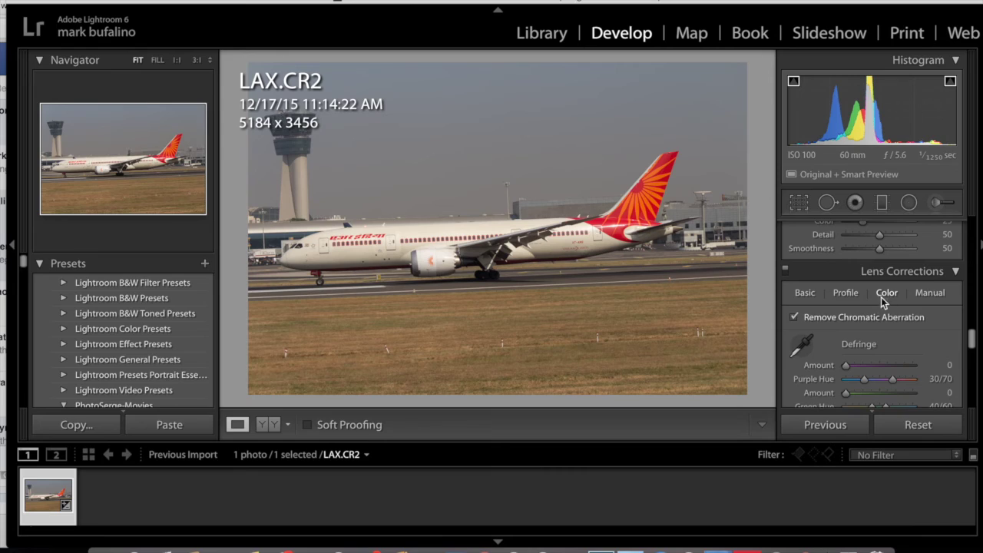
left_click(803, 293)
scroll(806, 324, "down", 3)
left_click(808, 325)
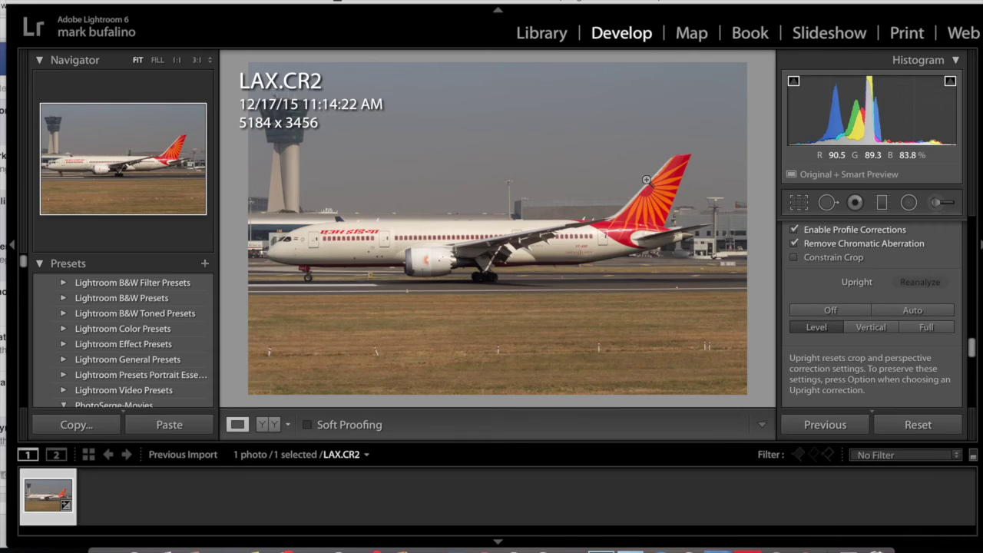
Crop the photo slightly to about 4993 x 3329 pixels, keeping the original aspect ratio.
left_click(806, 203)
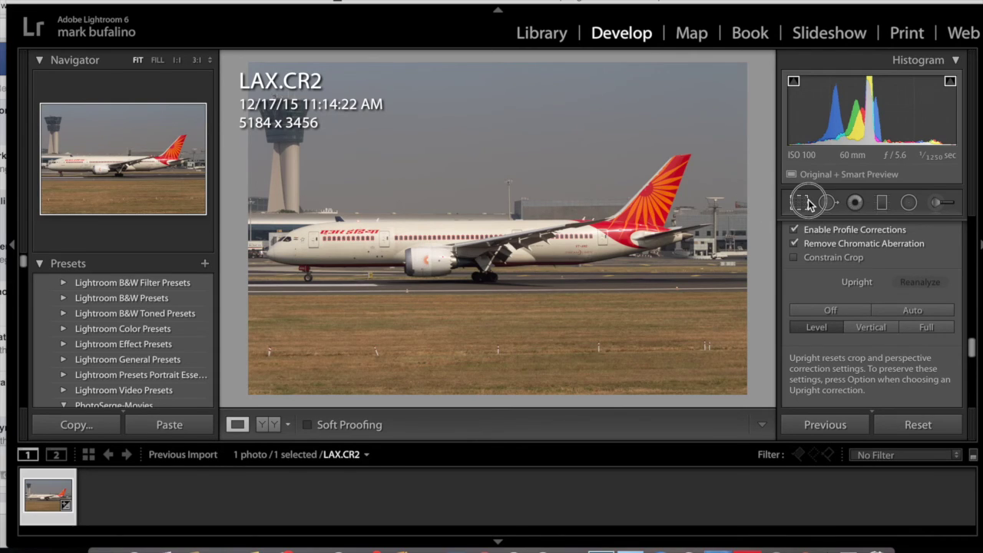
left_click_drag(746, 228, 737, 228)
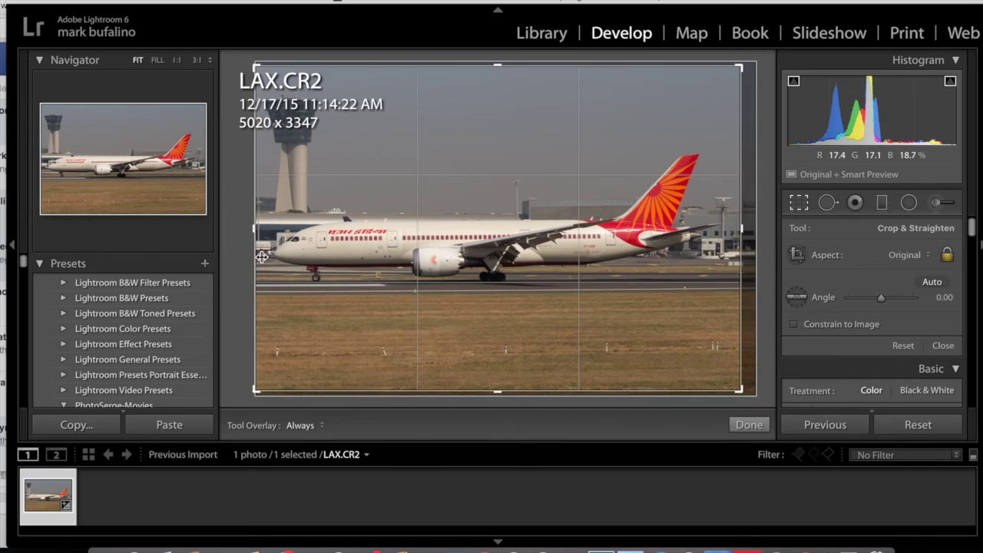
left_click_drag(742, 228, 740, 230)
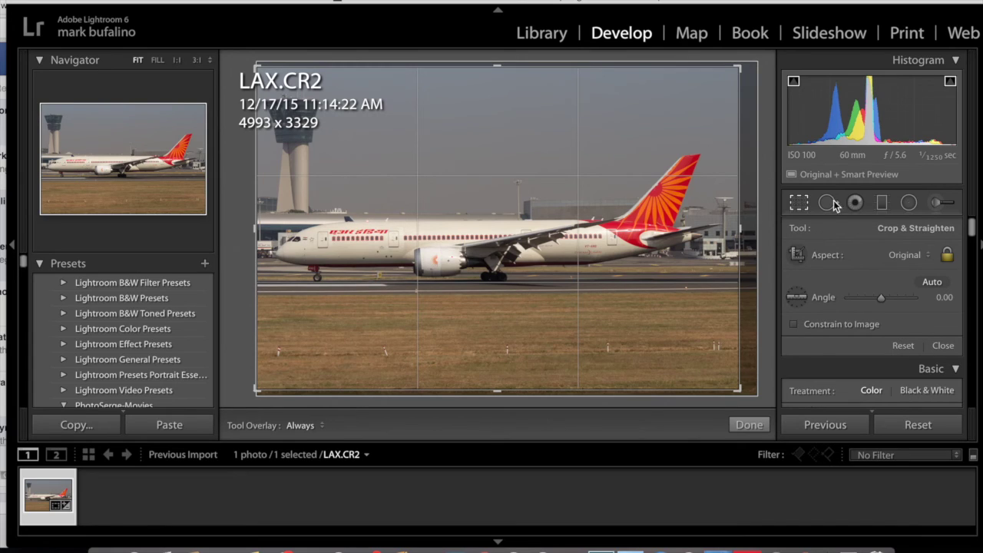
Change the crop aspect ratio to 16 x 9 and shift the photo slightly downward within the crop frame.
left_click(915, 255)
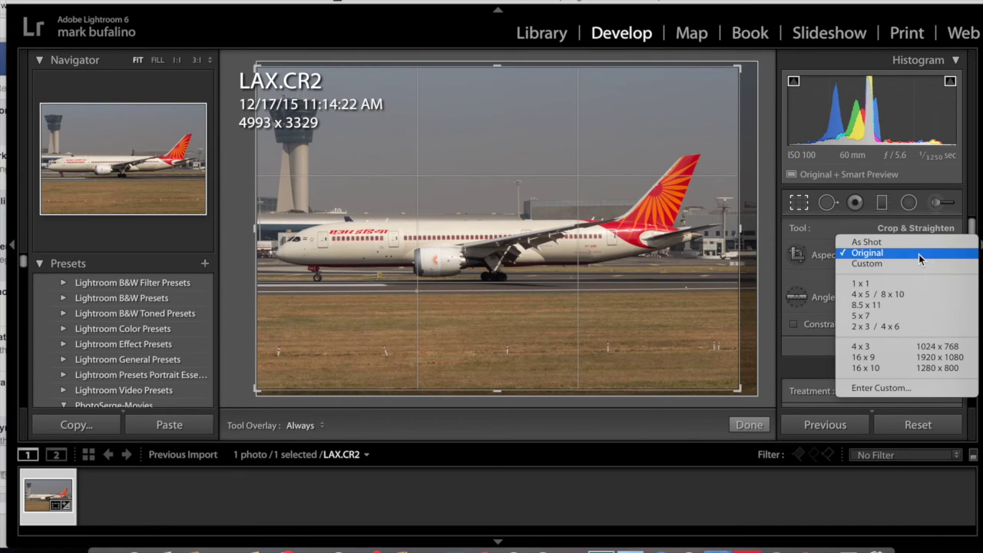
left_click(912, 357)
left_click_drag(642, 264, 642, 276)
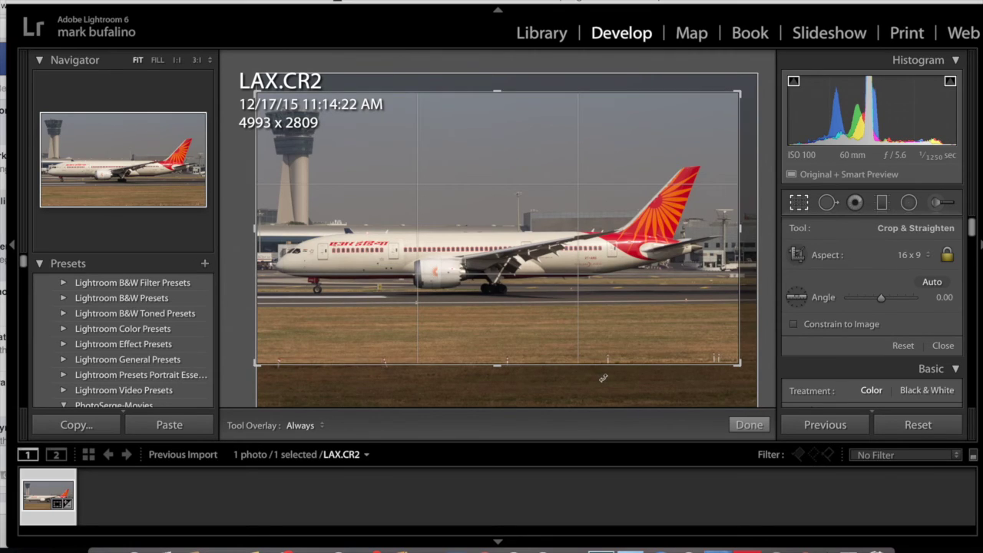
Accept the crop by opening the photo in Photoshop CS6 for editing, and run the Nik Collection Dfine 2 filter on it.
left_click(743, 425)
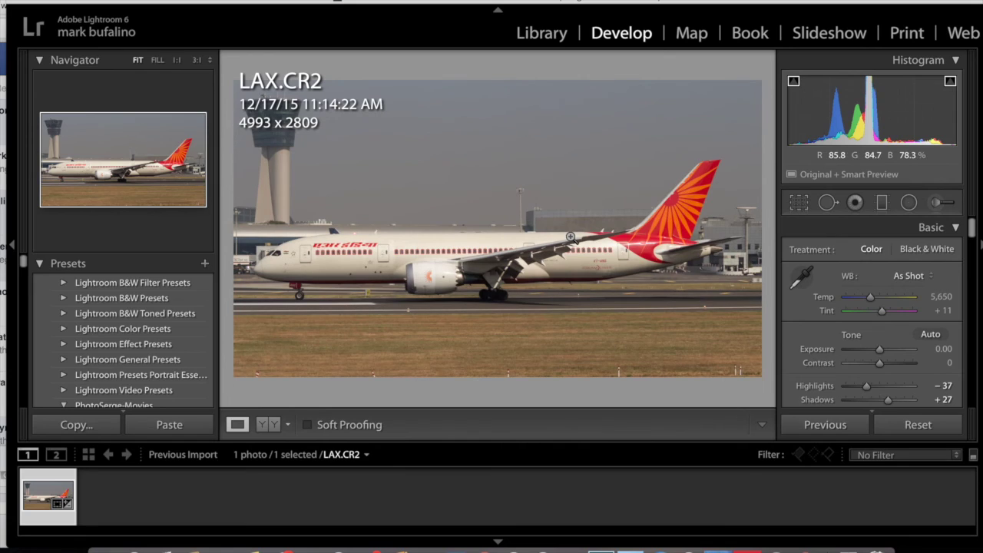
right_click(571, 236)
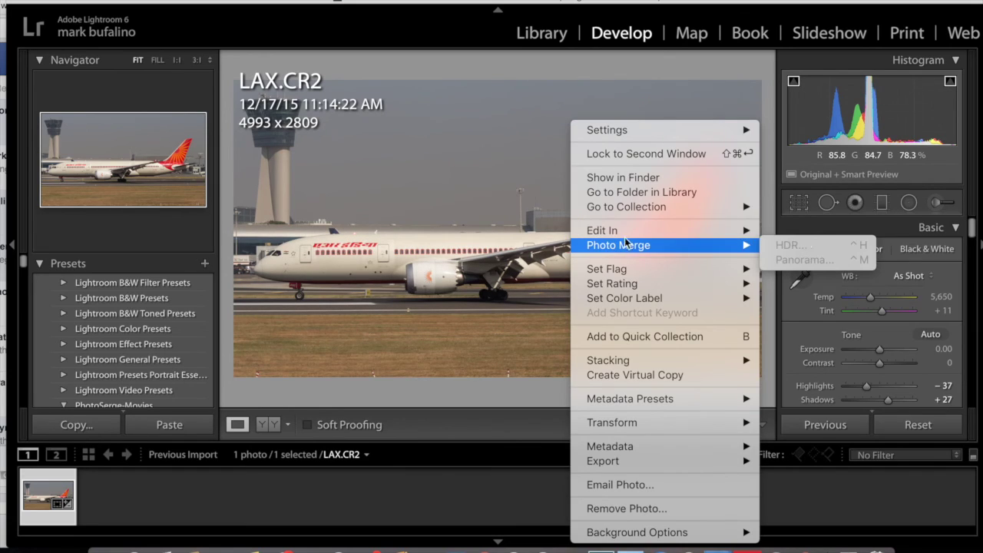
mouse_move(724, 230)
left_click(825, 233)
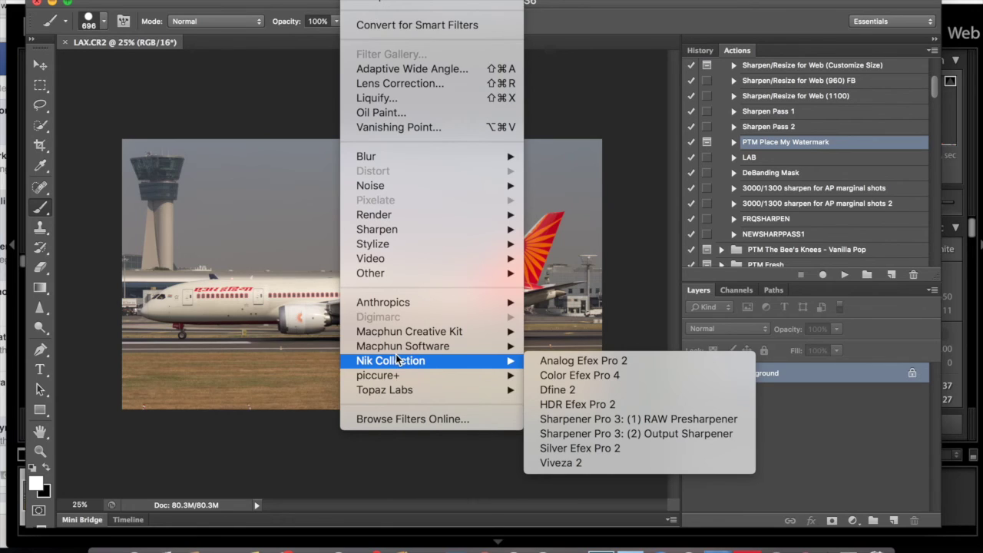
left_click(608, 390)
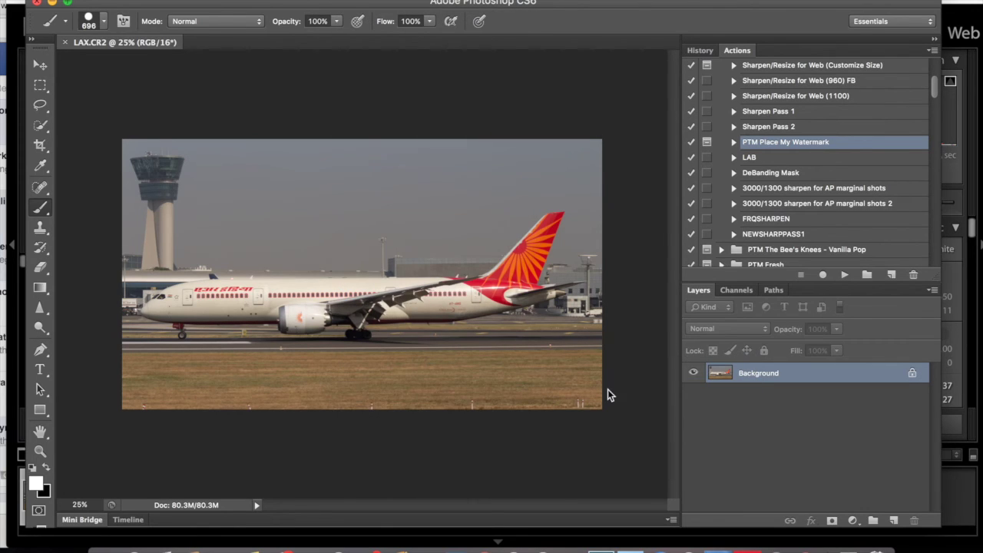
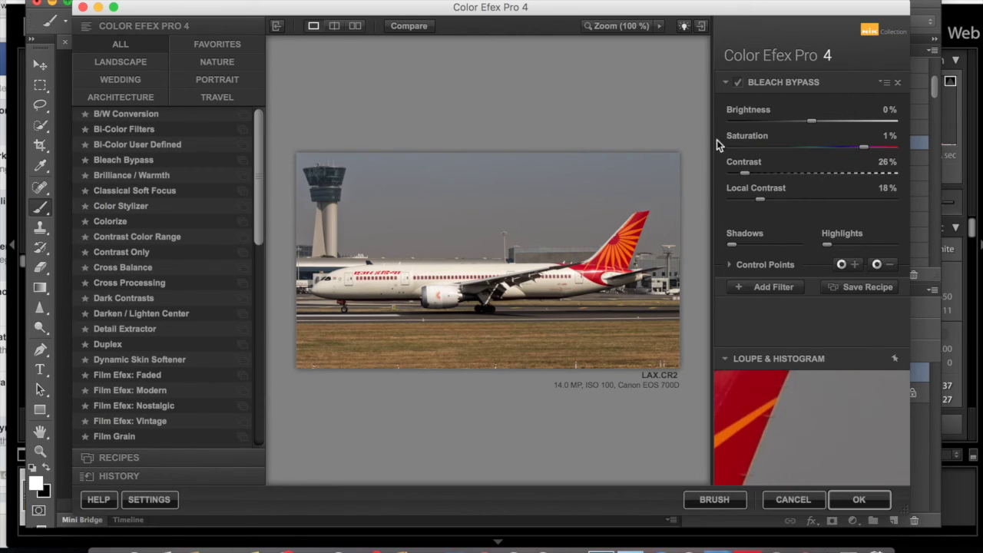
Set the Bleach Bypass contrast to 29% and exclude the sky with a negative control point enlarged to cover most of the photo.
left_click(756, 174)
left_click_drag(757, 175, 752, 175)
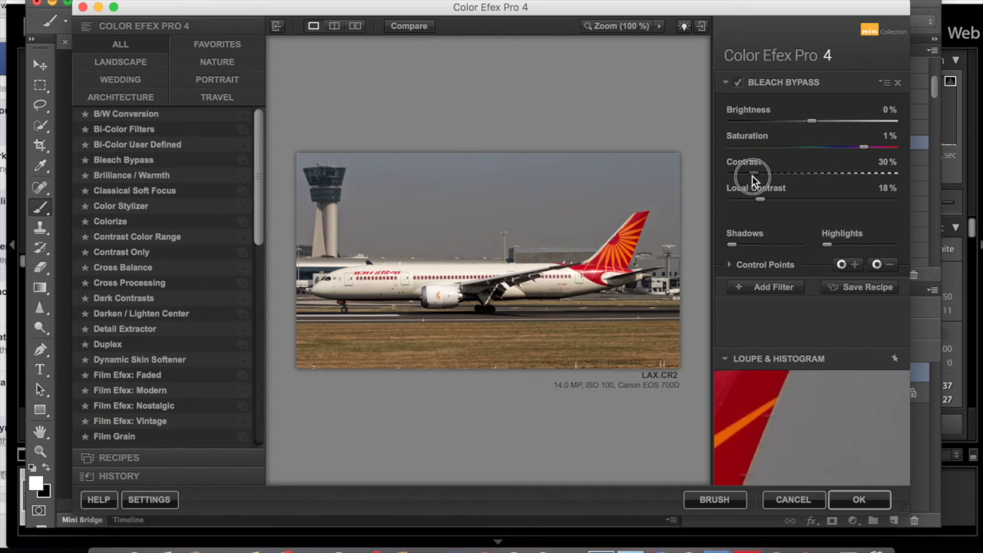
left_click(891, 265)
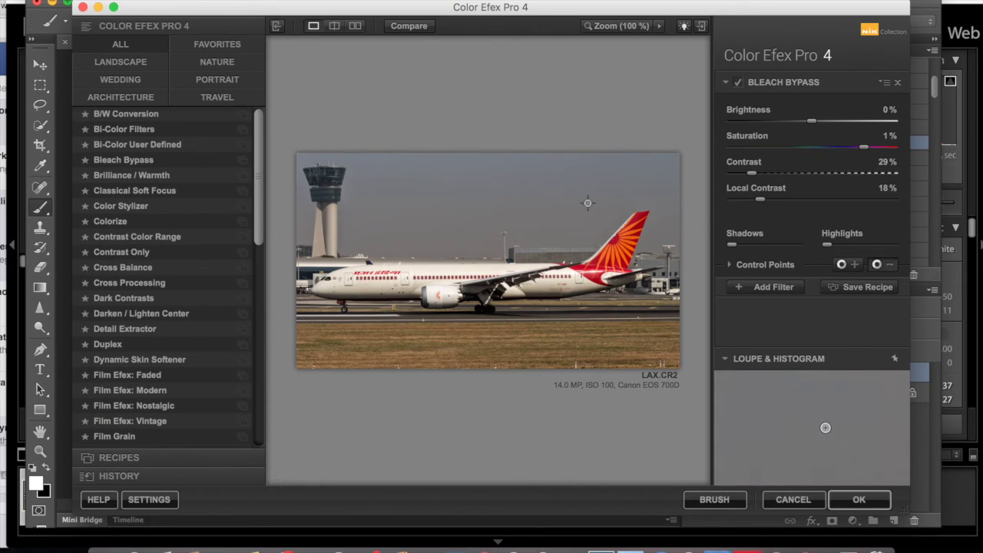
left_click(478, 220)
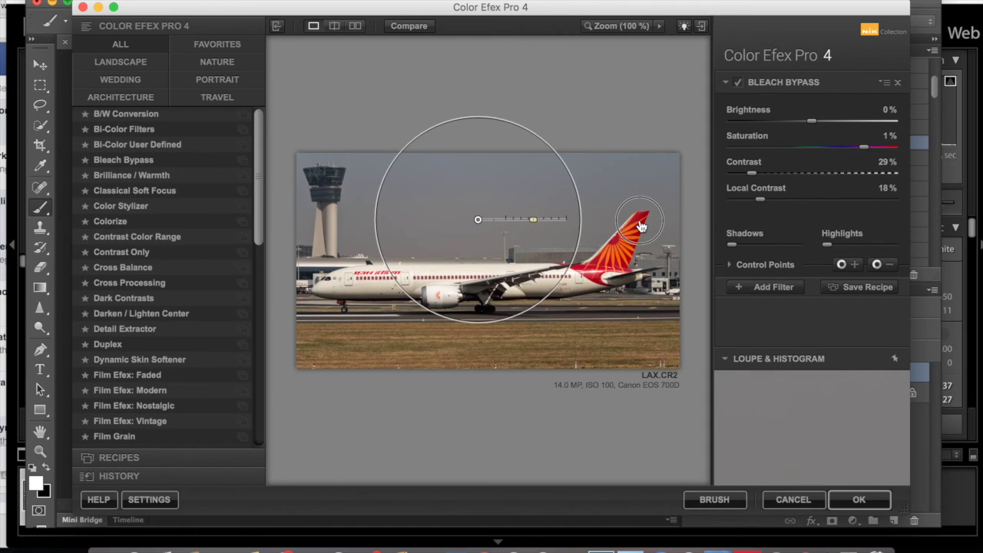
left_click_drag(677, 234, 686, 234)
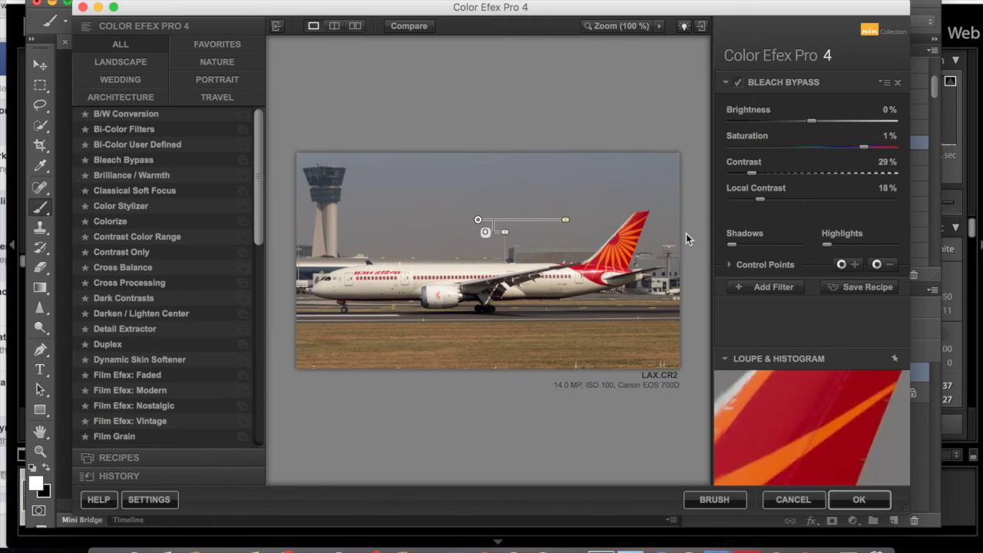
Add a positive control point on the grass in front of the runway and enlarge its radius to span the photo.
left_click(849, 265)
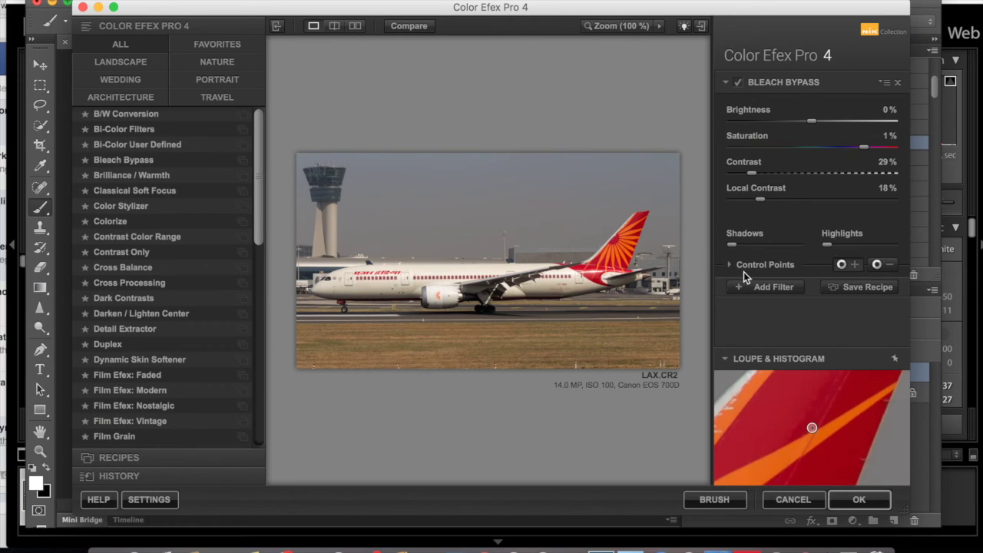
left_click(462, 340)
left_click_drag(500, 340, 714, 345)
mouse_move(732, 247)
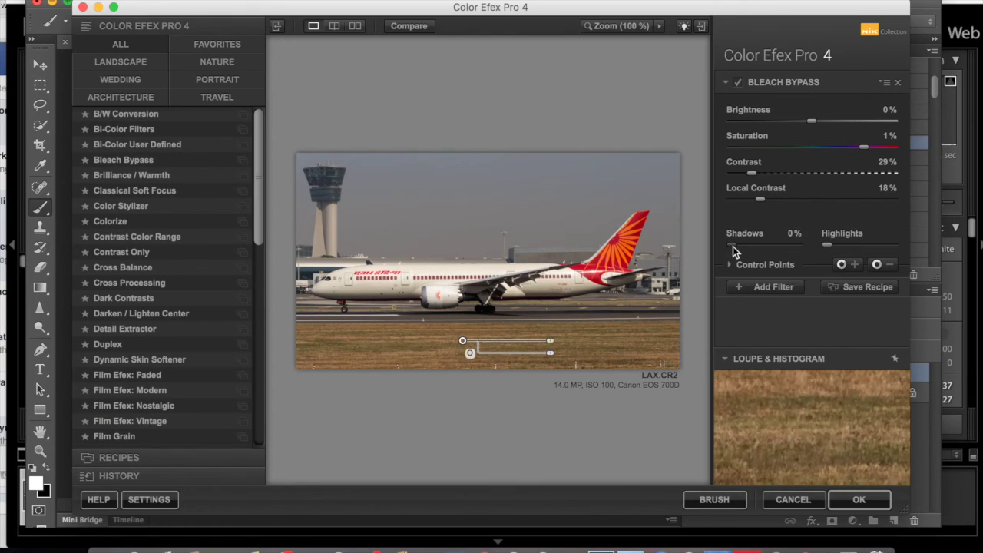
Expand the Bleach Bypass control point list and display the masks of all its control points.
left_click(733, 264)
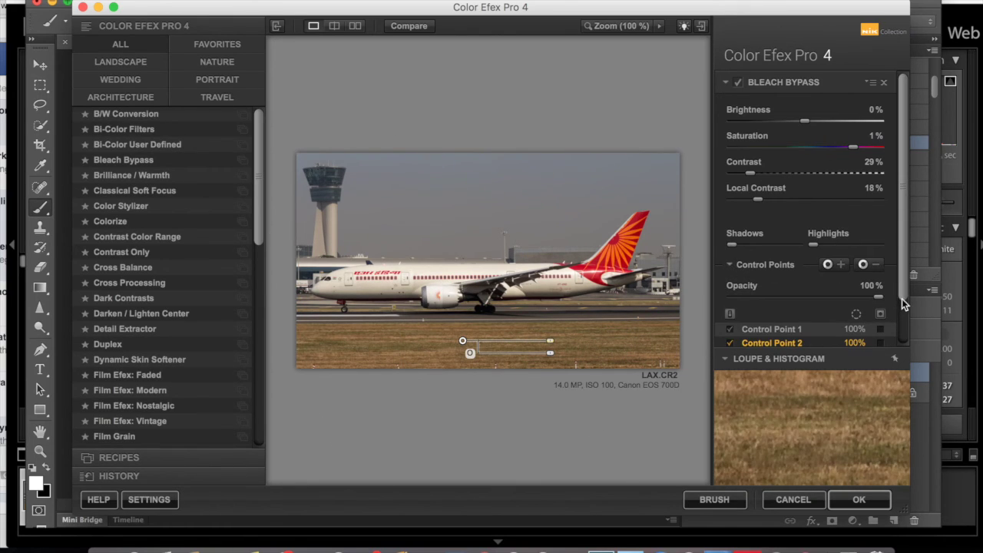
left_click_drag(904, 304, 907, 358)
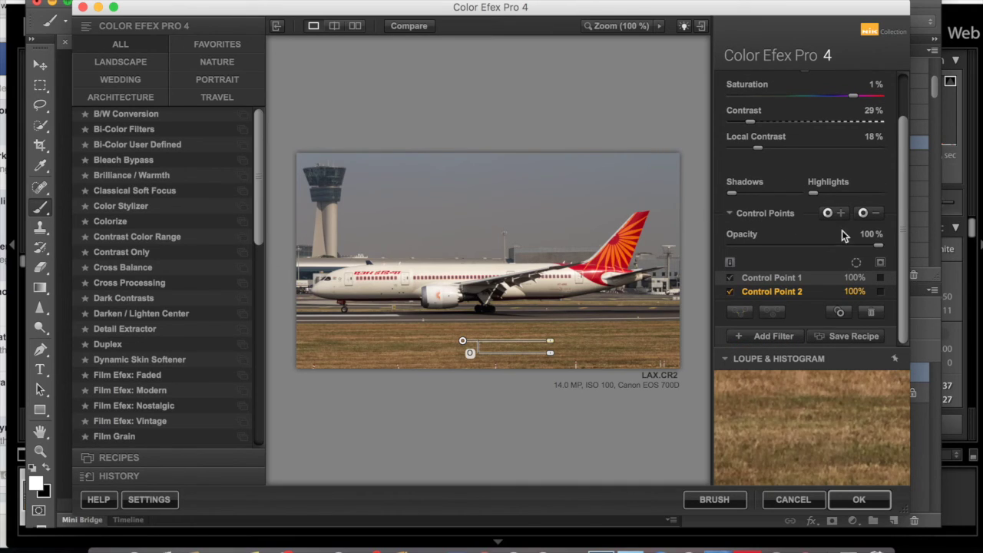
left_click(880, 264)
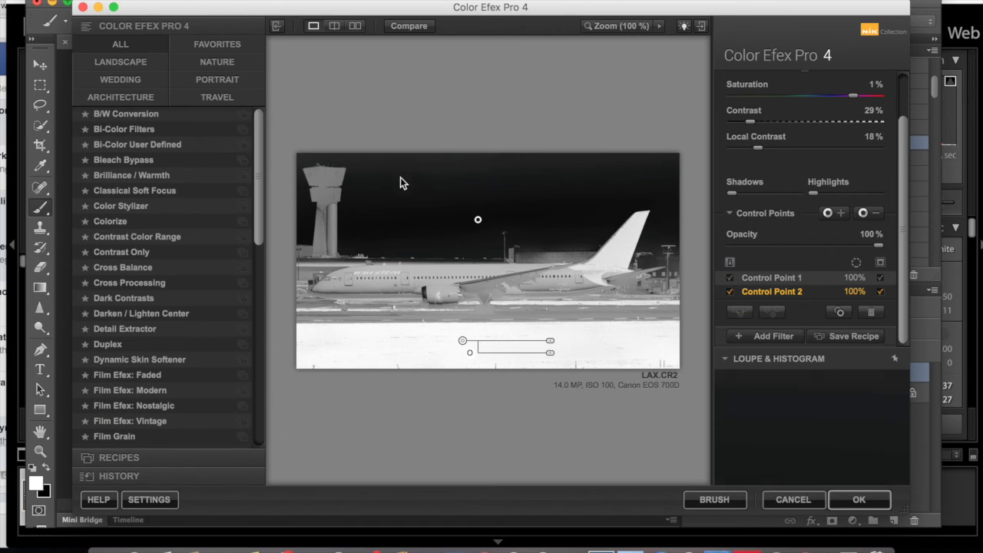
Duplicate the sky's negative control point twice, keeping one copy near the original and placing the other in the sky above the tail.
left_click(477, 220)
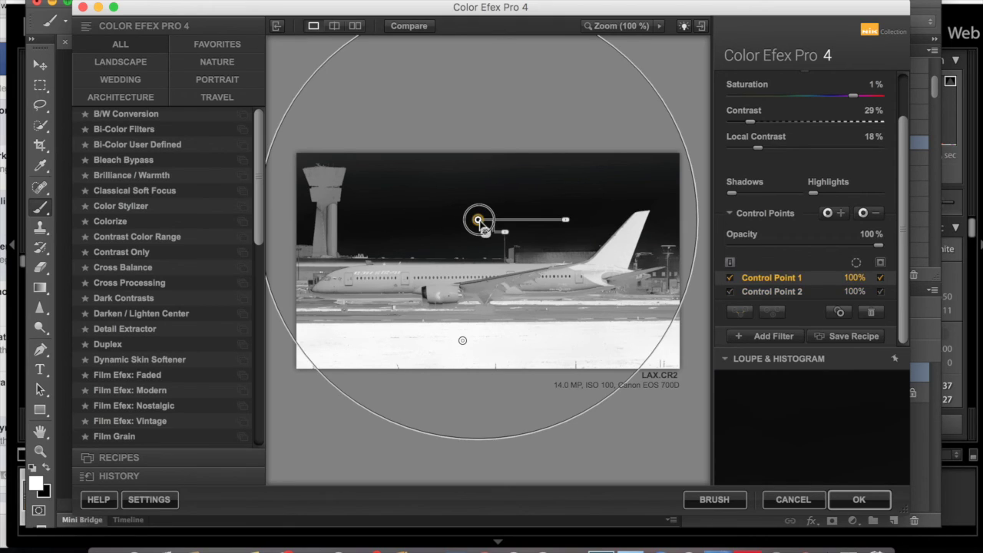
key("super+d")
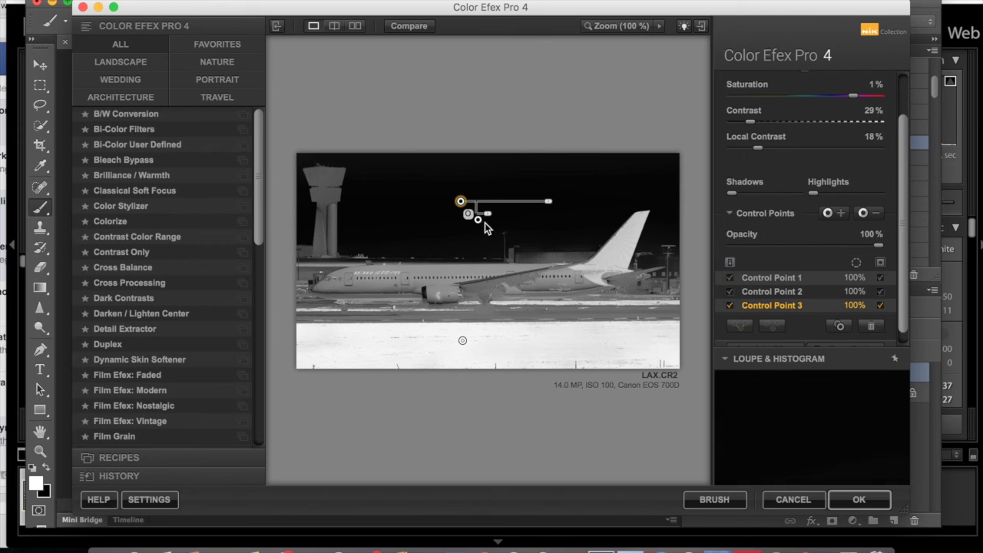
left_click_drag(461, 202, 478, 219)
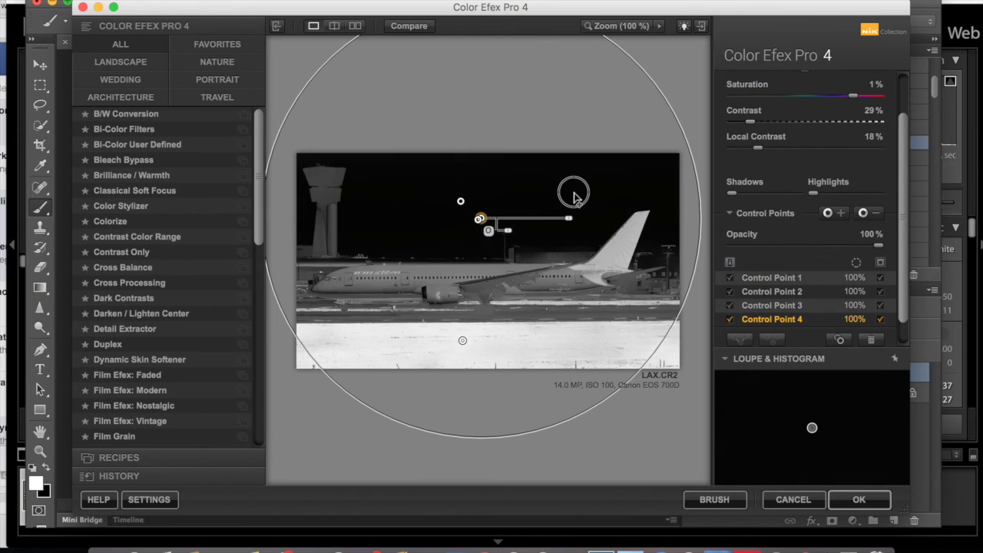
left_click_drag(580, 186, 609, 179)
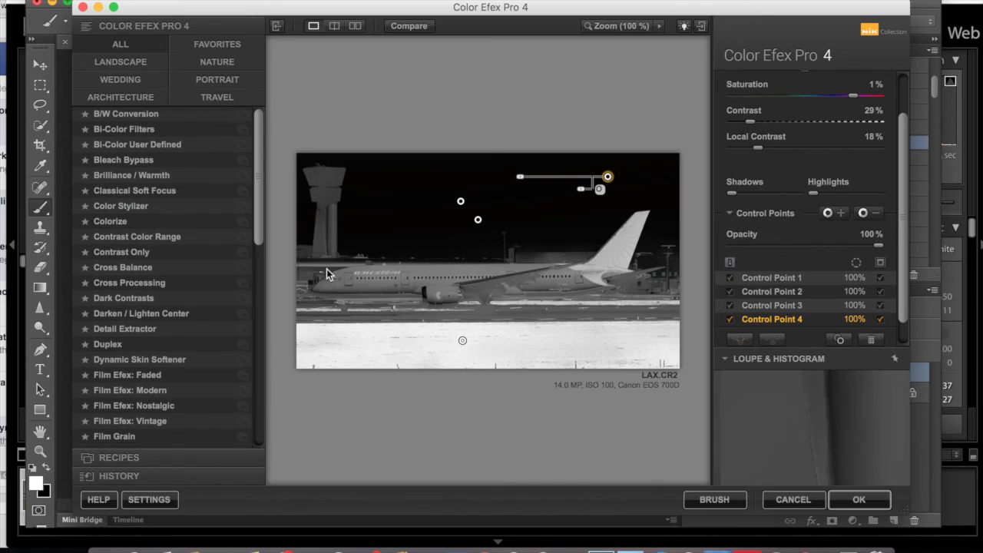
Duplicate the grass control point onto the runway below the nose wheel, and return from the mask display to the normal preview.
left_click(462, 343)
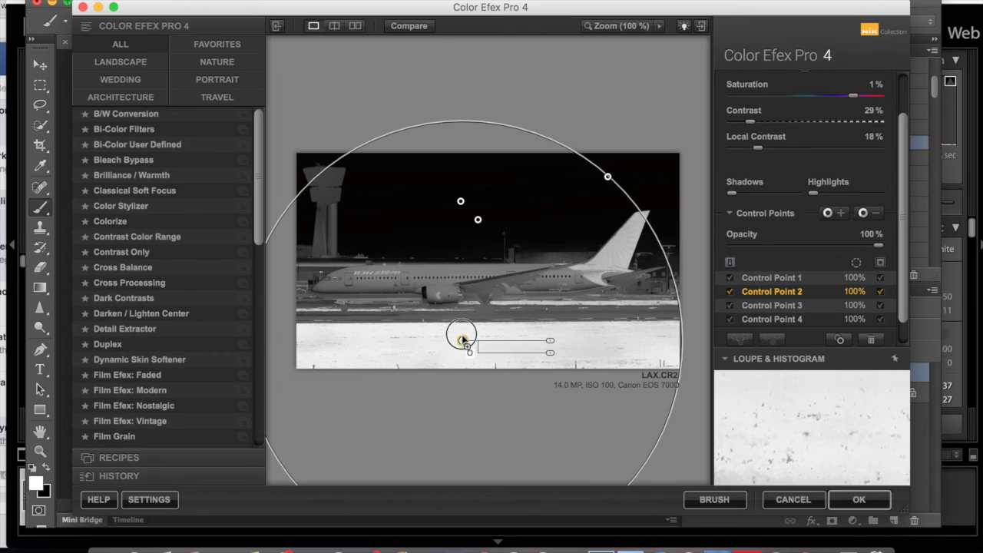
left_click_drag(462, 331, 463, 320)
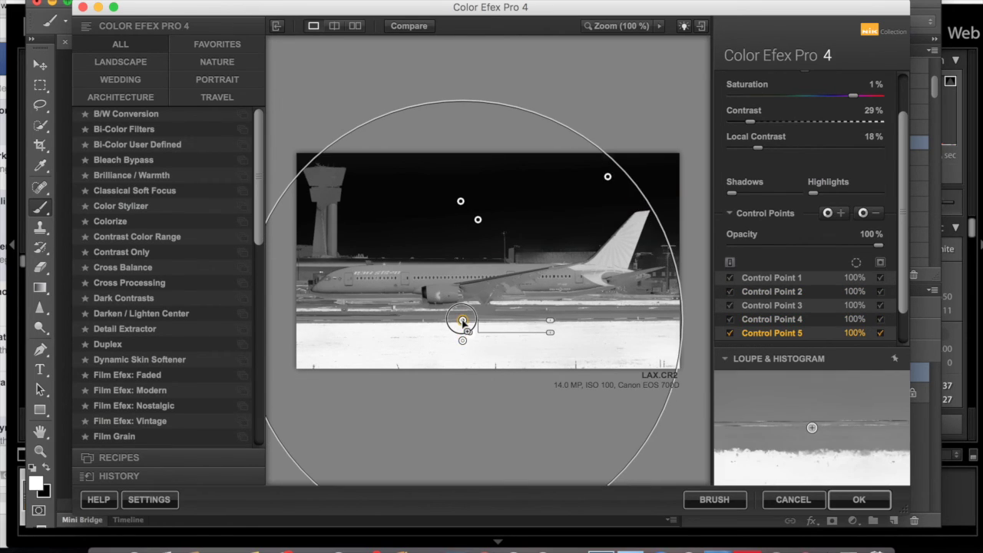
left_click_drag(462, 320, 339, 318)
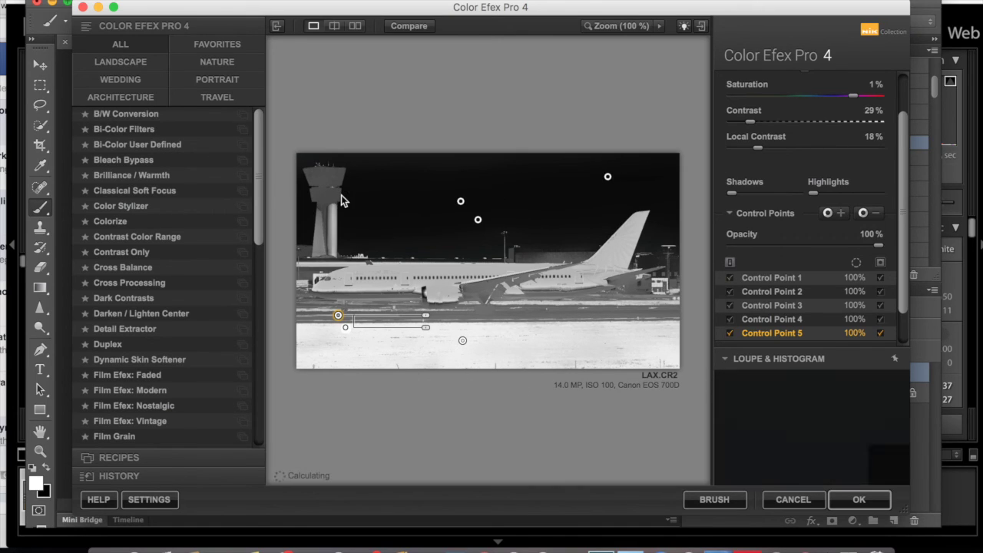
left_click(879, 261)
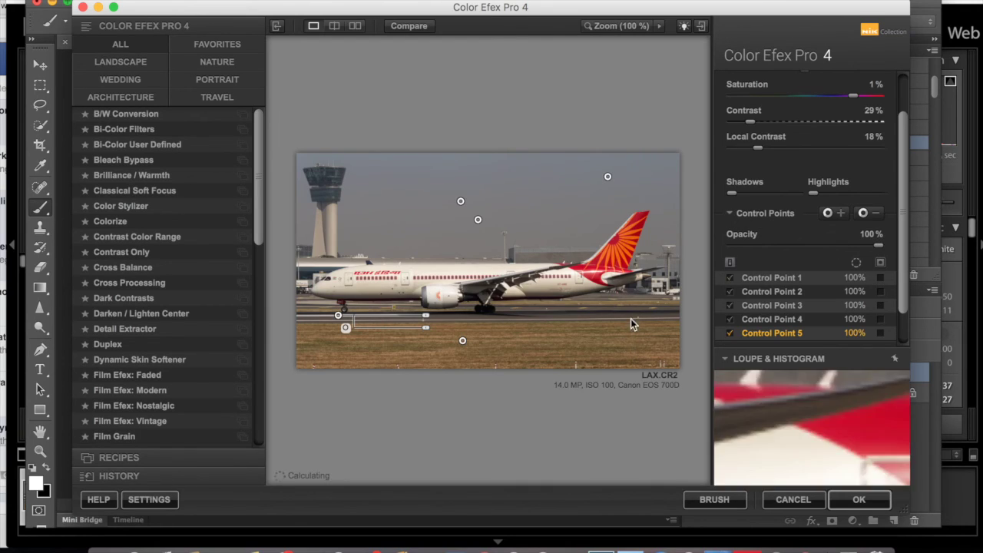
Add a Brilliance / Warmth filter with Perceptual Saturation at 6% and Warmth at 14%.
scroll(886, 310, "down", 2)
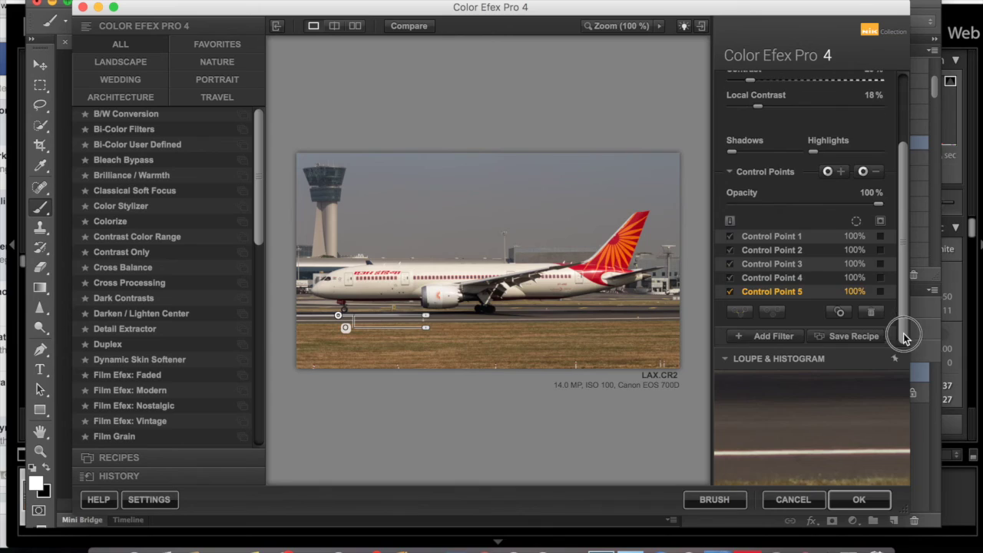
left_click(760, 340)
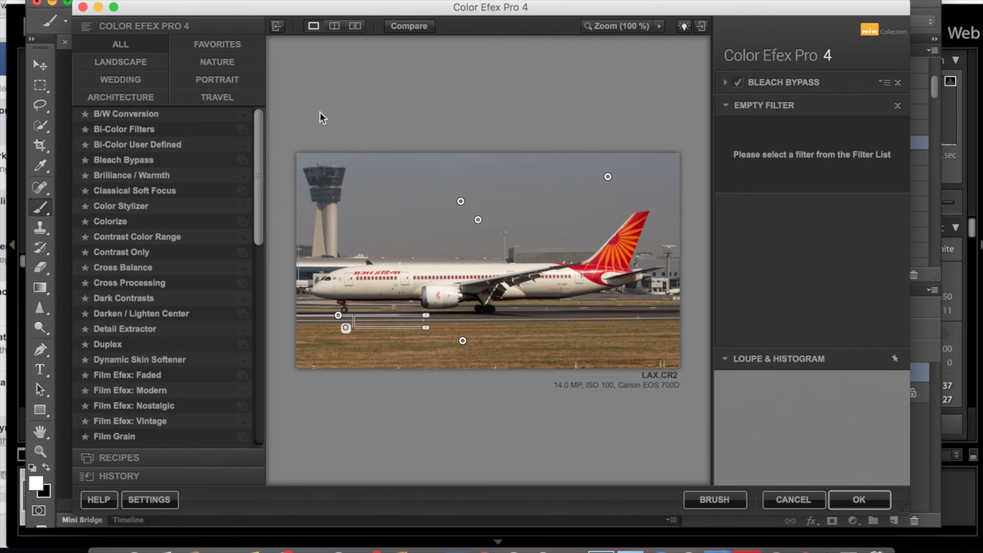
left_click(136, 174)
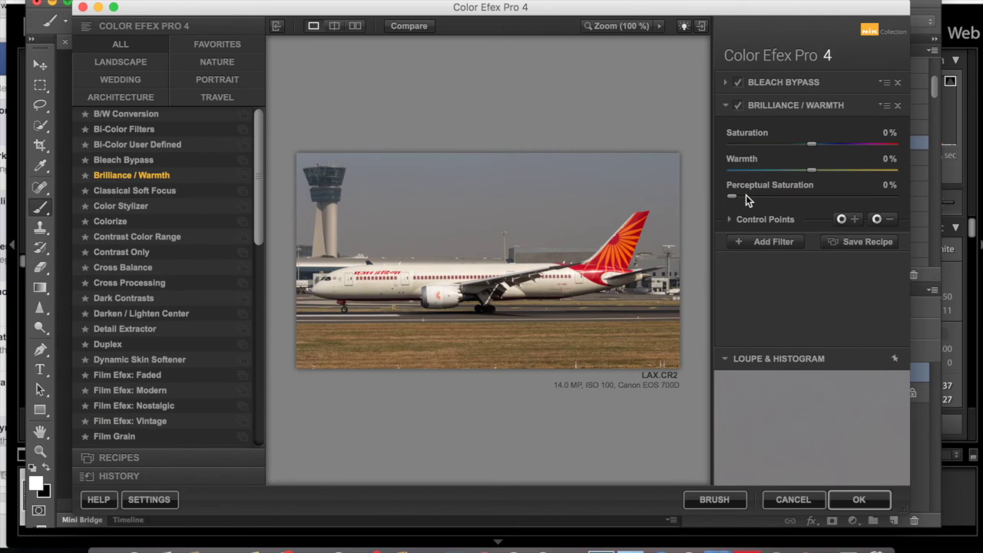
left_click_drag(746, 195, 750, 196)
mouse_move(812, 176)
left_mouse_down()
mouse_move(830, 170)
mouse_move(823, 174)
left_mouse_up()
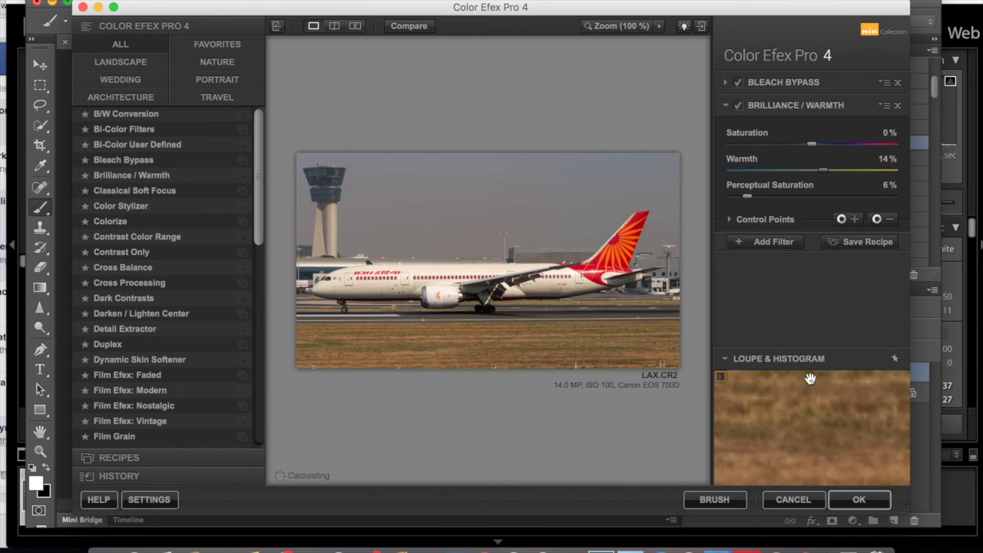
Add Detail Extractor as a third filter in the stack.
left_click(760, 243)
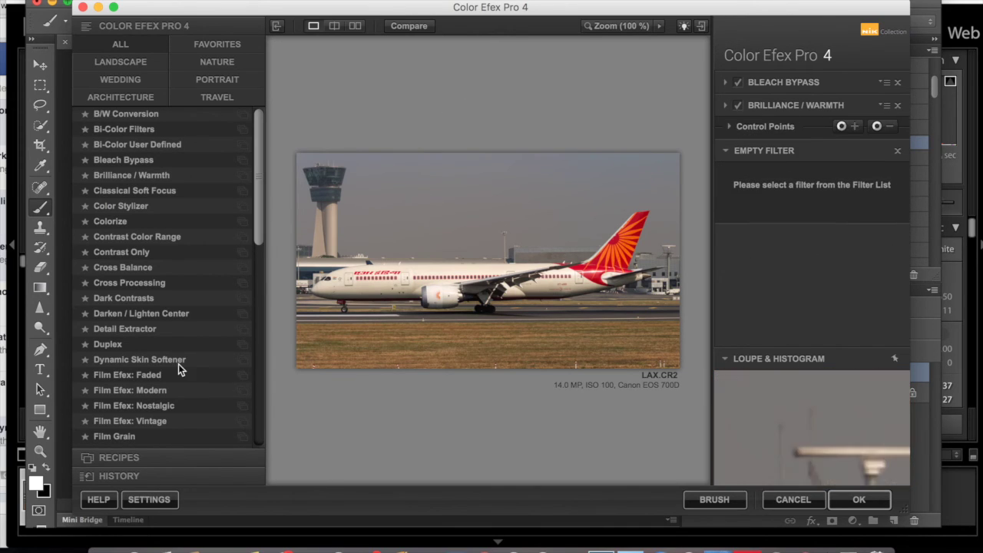
left_click_drag(253, 220, 257, 271)
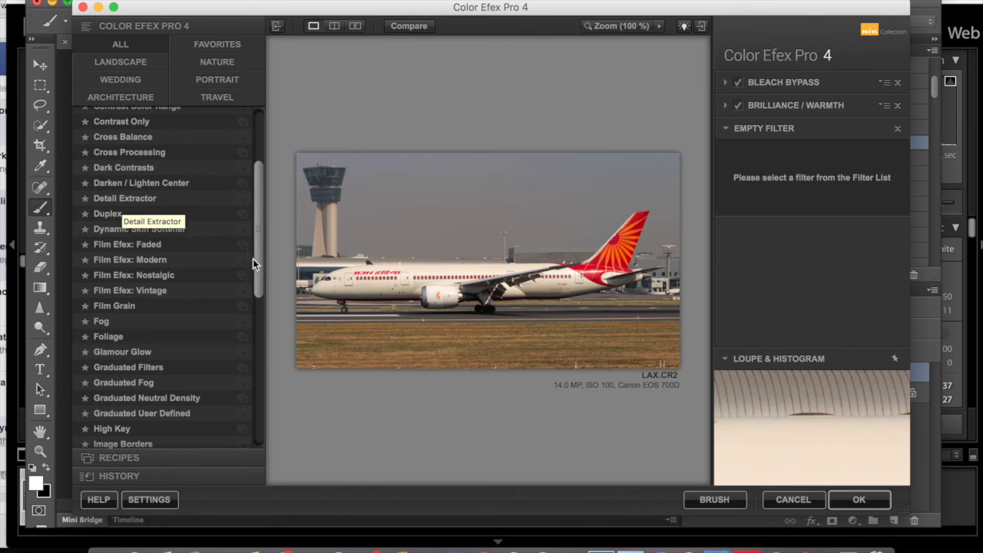
left_click_drag(253, 275, 261, 216)
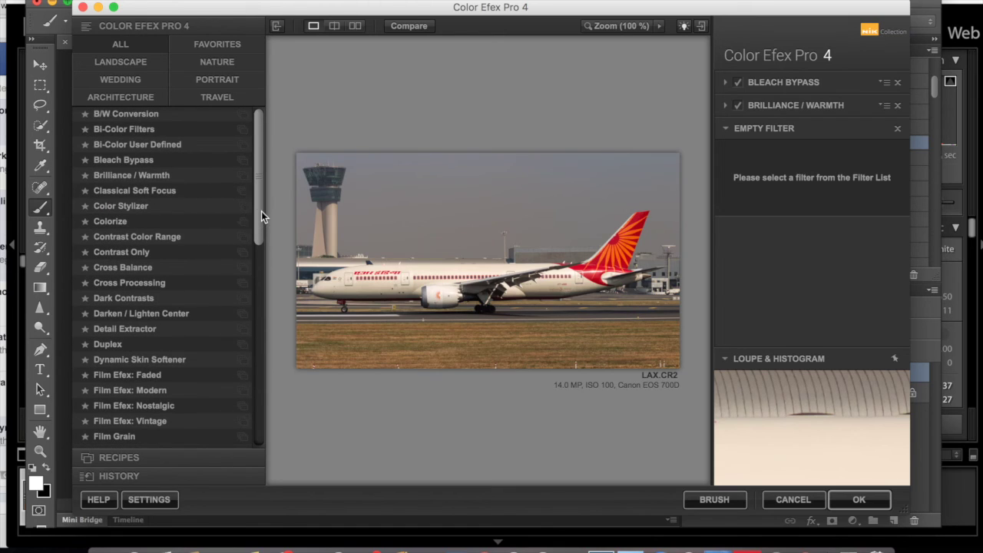
left_click(130, 328)
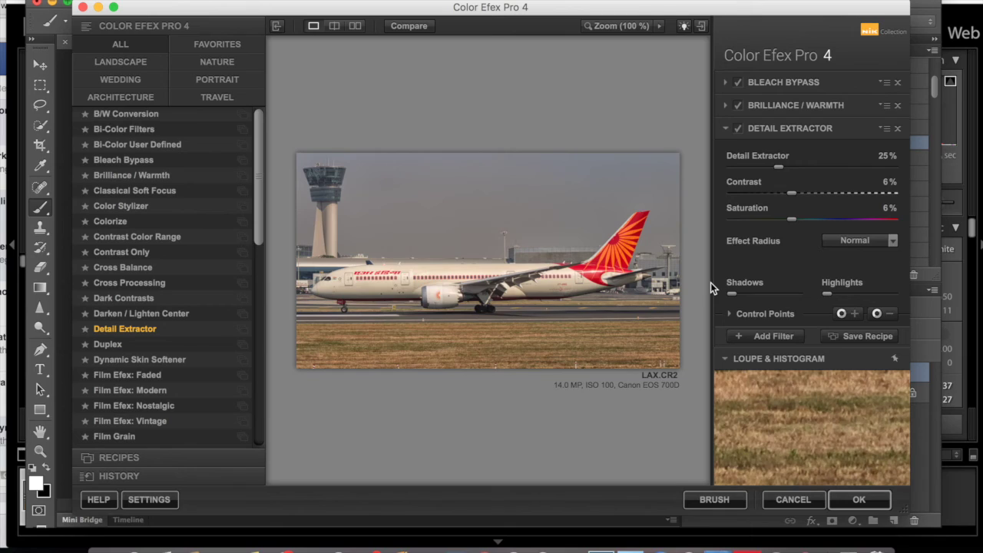
Set the Detail Extractor amount to 18%, its contrast to 22%, and the effect radius to Fine.
left_click(829, 168)
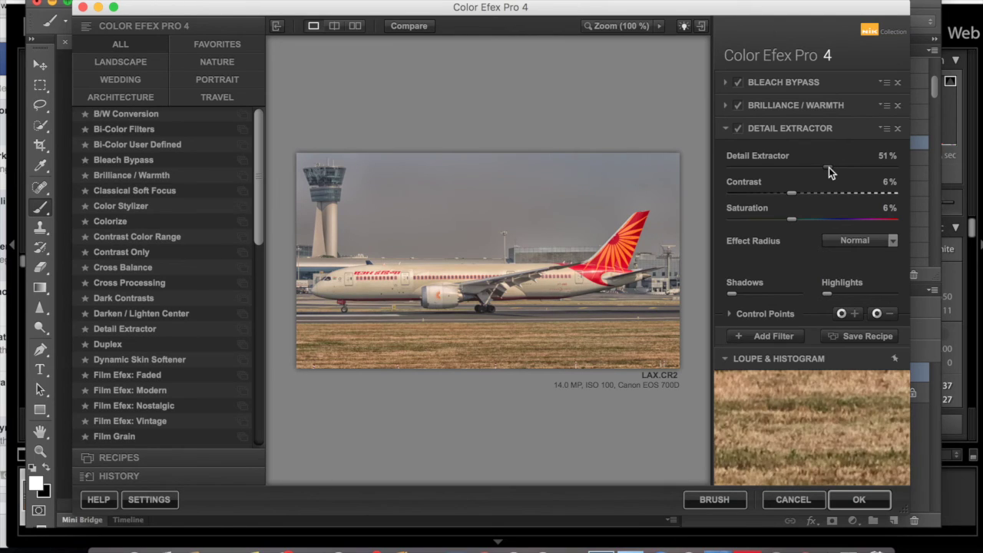
double_click(828, 168)
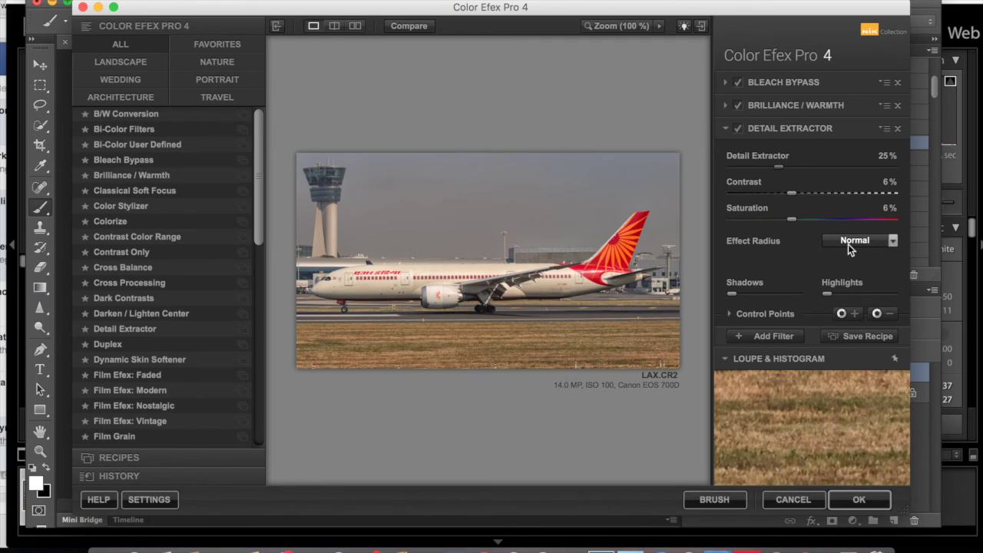
left_click_drag(779, 165, 767, 170)
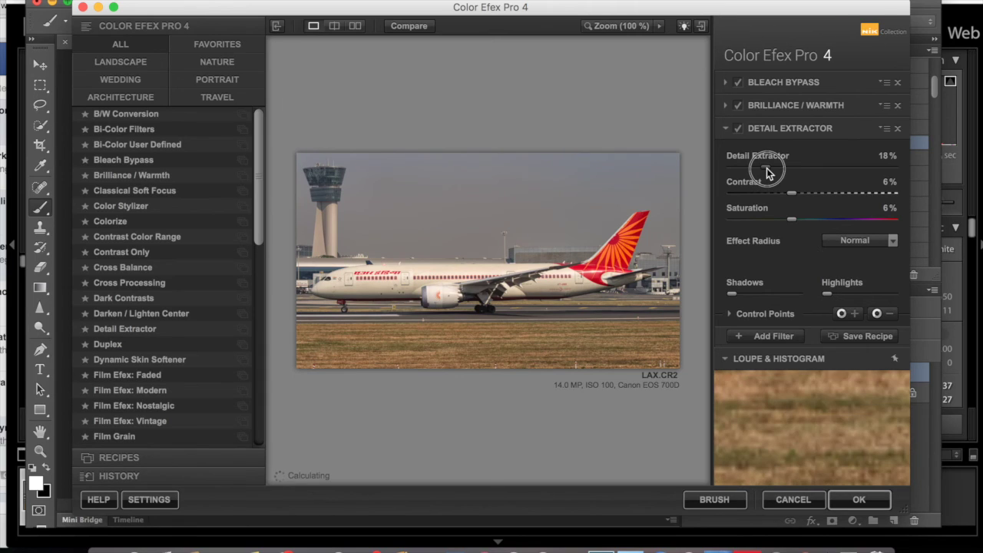
left_click(809, 195)
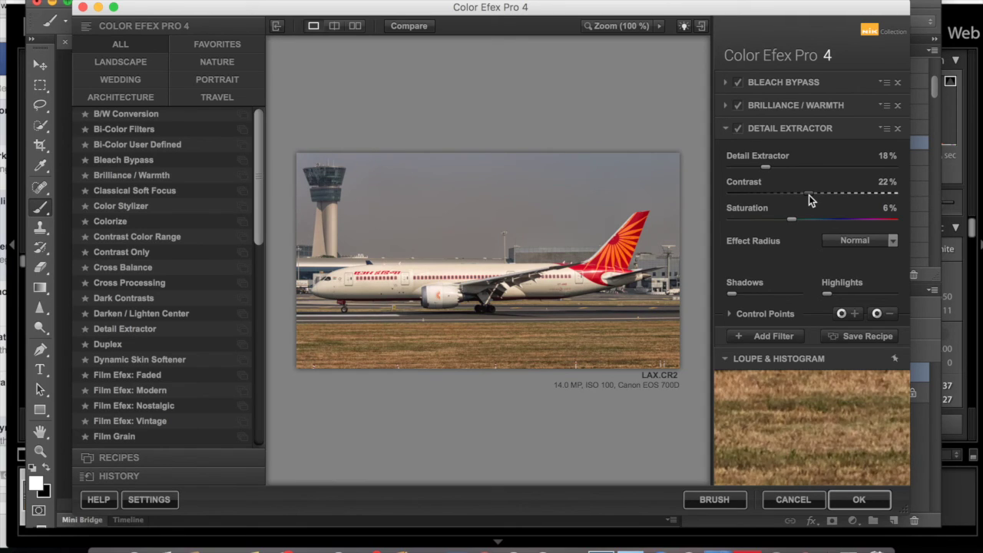
left_click(859, 243)
left_click(859, 257)
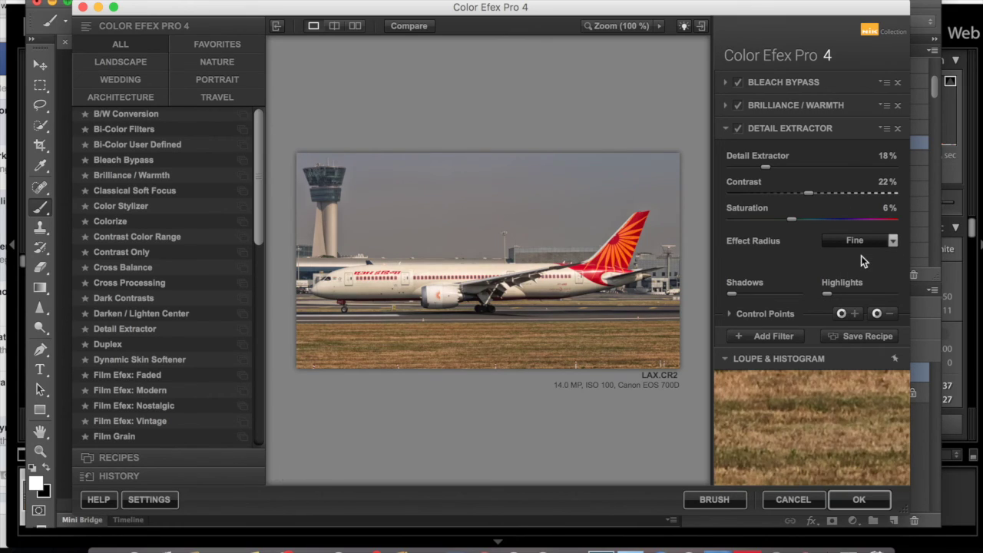
Raise the Detail Extractor highlight protection to about halfway and exclude the sky with a wide negative control point above the fuselage.
mouse_move(848, 286)
left_click_drag(825, 293, 870, 299)
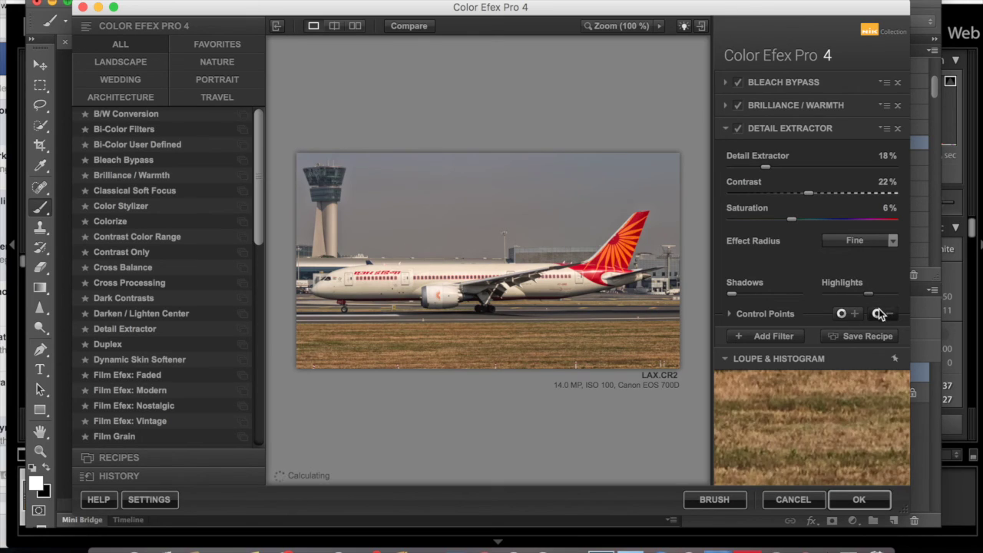
left_click(879, 315)
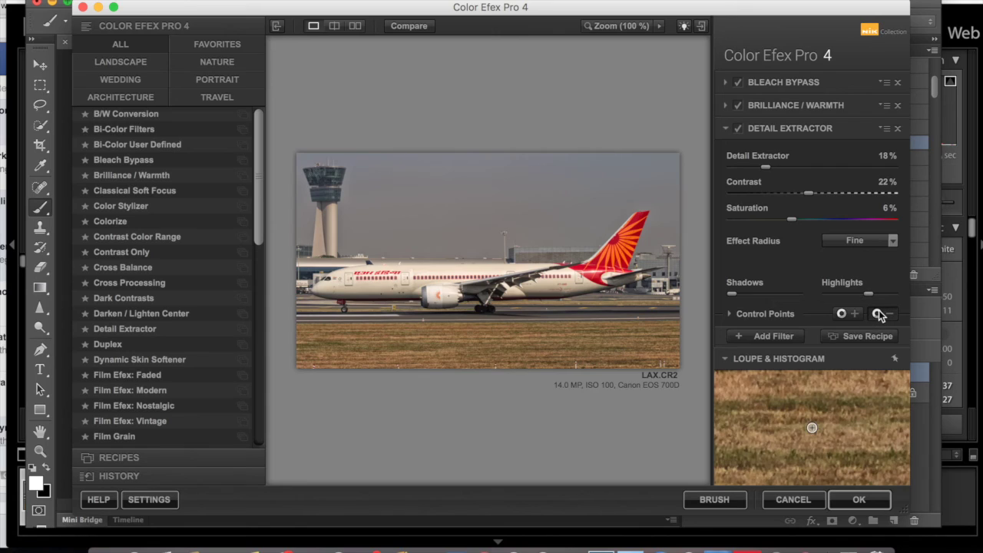
left_click(478, 203)
left_click_drag(523, 202, 706, 260)
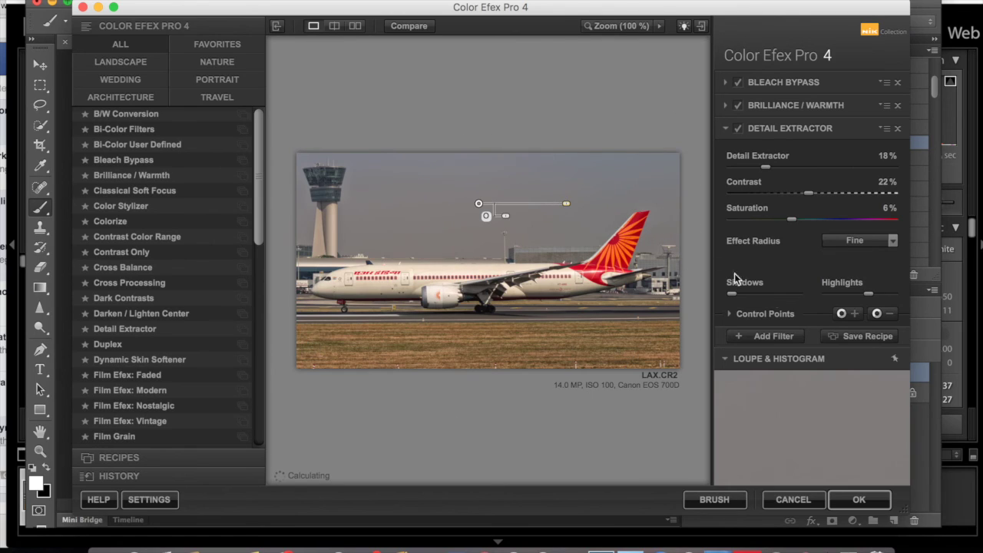
Add a positive control point on the grass below the aircraft and enlarge its radius across the whole frame.
left_click(841, 314)
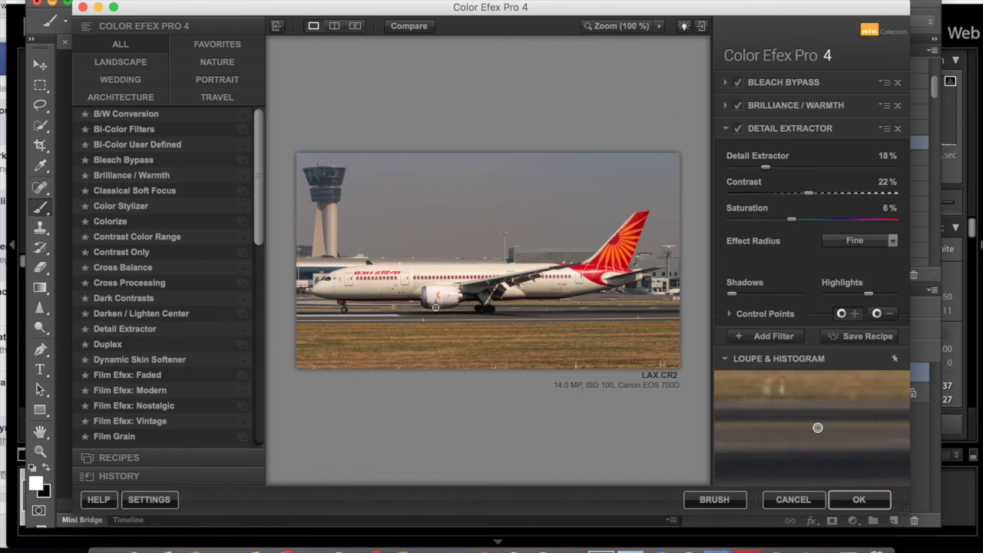
left_click(470, 352)
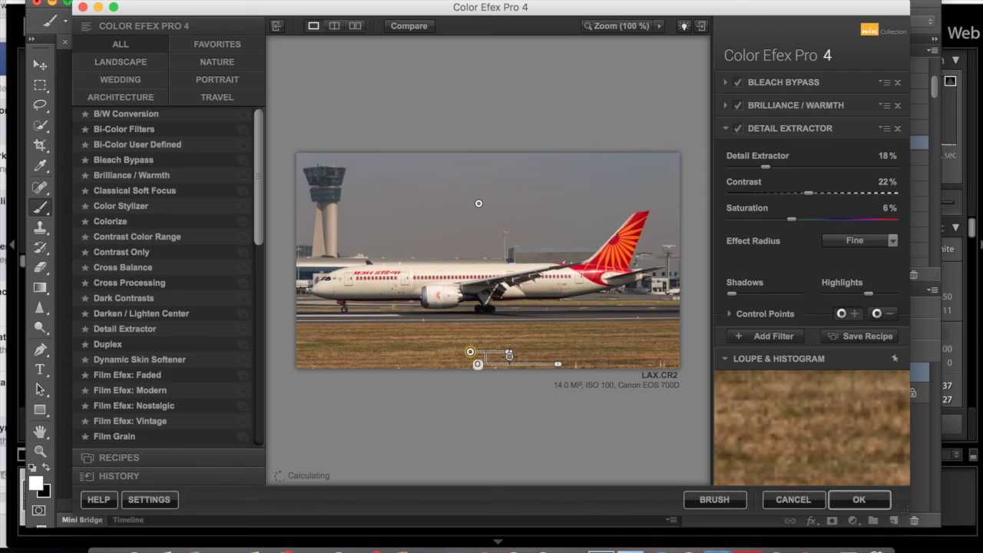
left_click_drag(510, 354, 685, 351)
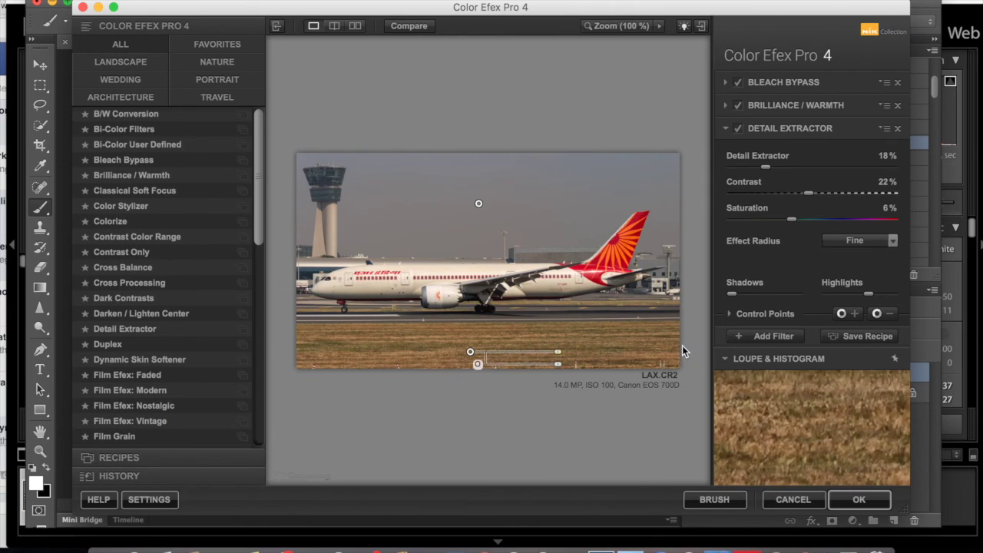
Display the Detail Extractor control point masks and duplicate the negative sky point a little nearer the tail.
left_click(747, 313)
scroll(900, 285, "down", 3)
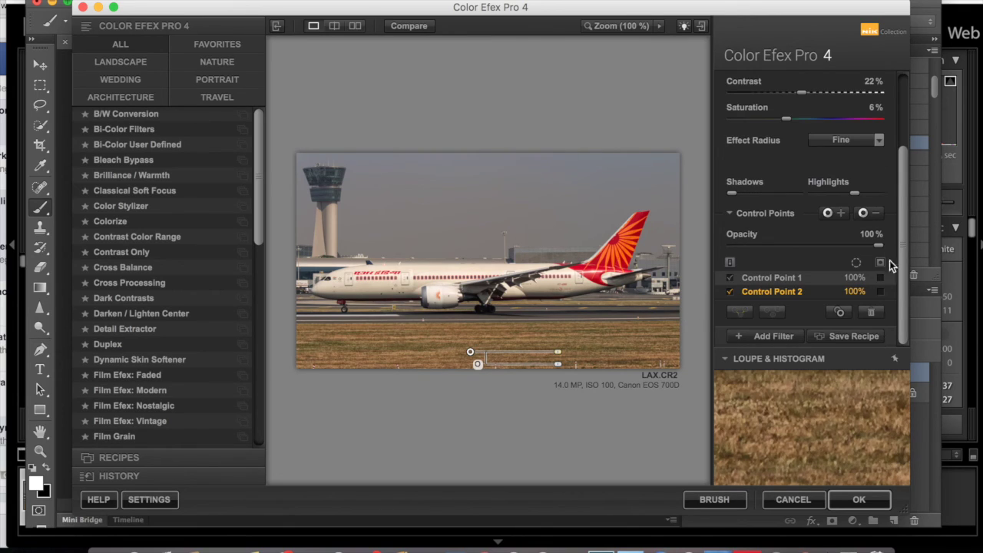
left_click(880, 262)
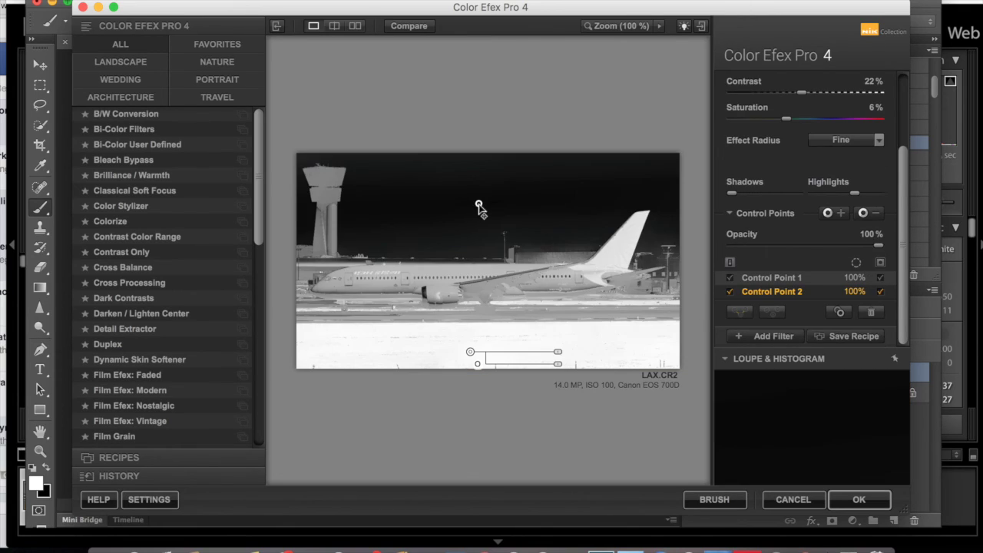
left_click(479, 205)
left_click_drag(482, 205, 528, 208)
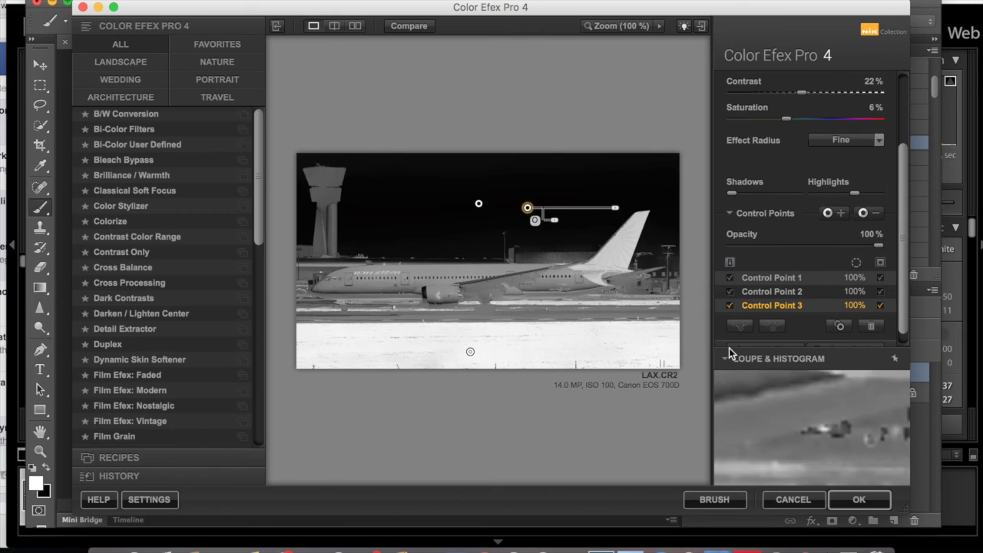
Duplicate the positive grass point at the runway edge below the front of the engine, and dismiss the Creative Cloud pop-up.
left_click(835, 213)
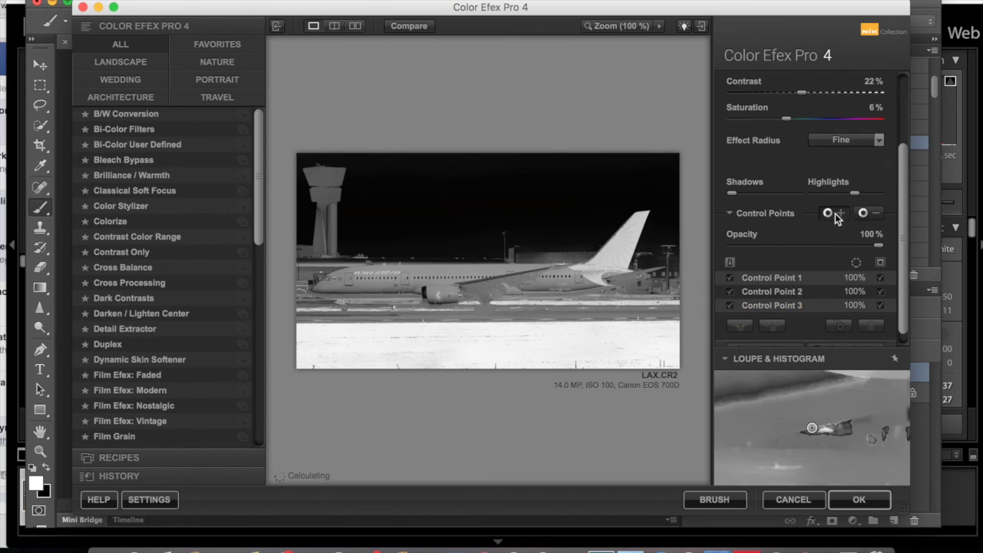
left_click(469, 351)
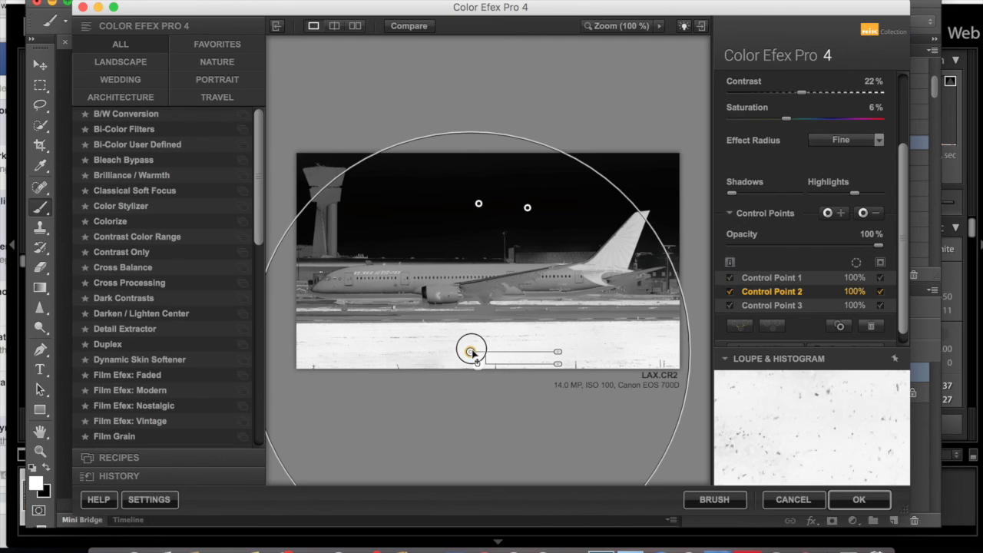
left_click_drag(462, 336, 410, 318)
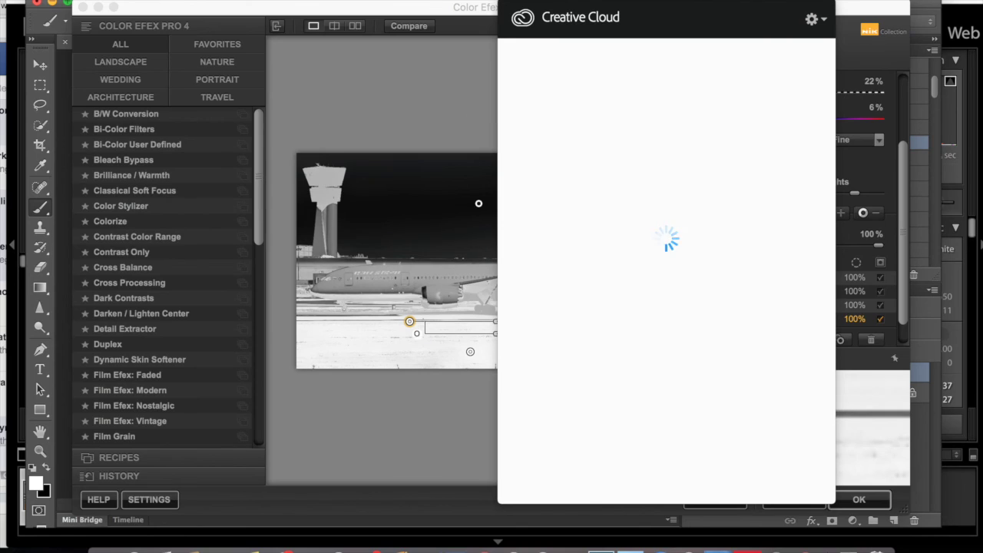
left_click(691, 5)
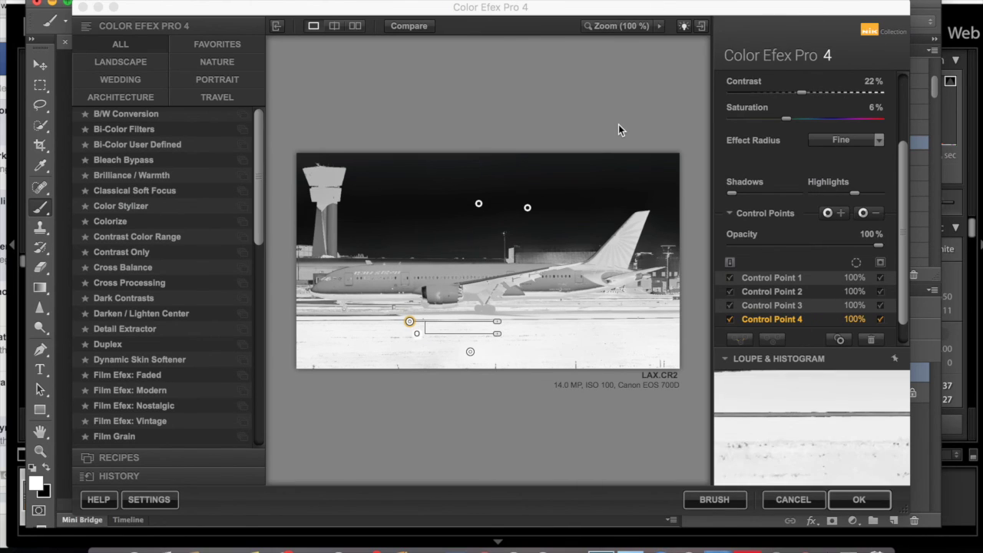
Duplicate the negative sky point just below the original, and return from the mask display to the normal preview.
left_click(478, 206)
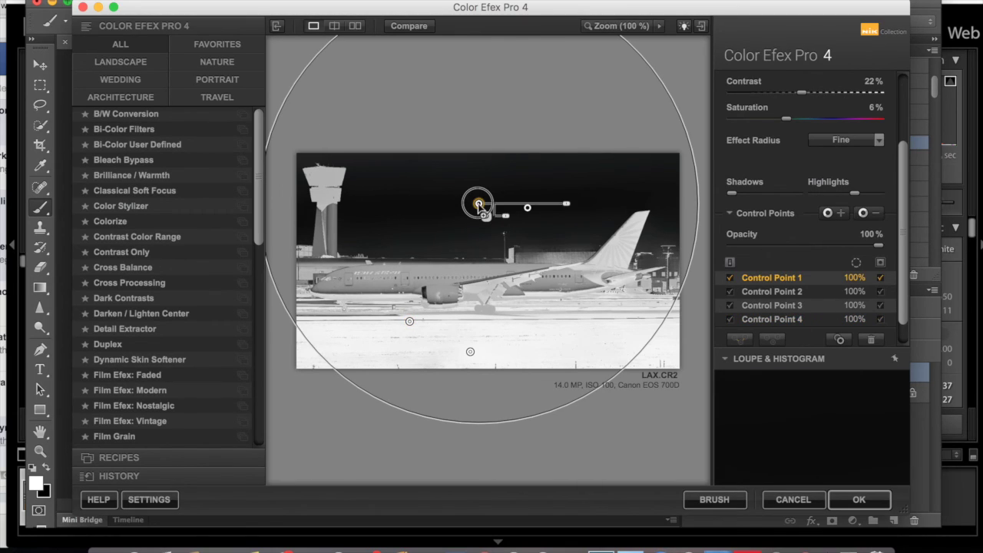
left_click_drag(481, 217, 482, 228)
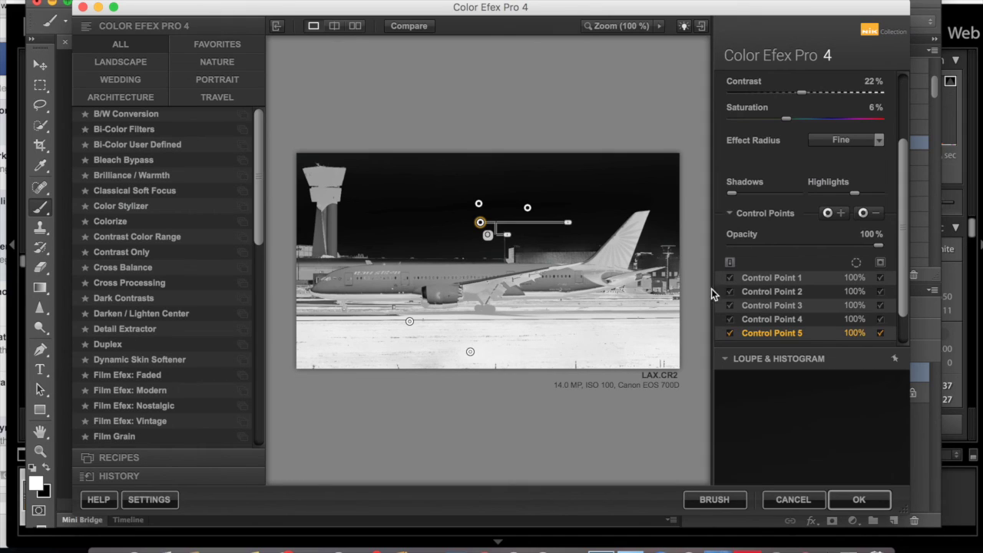
scroll(910, 340, "down", 2)
left_click(880, 221)
left_click(880, 221)
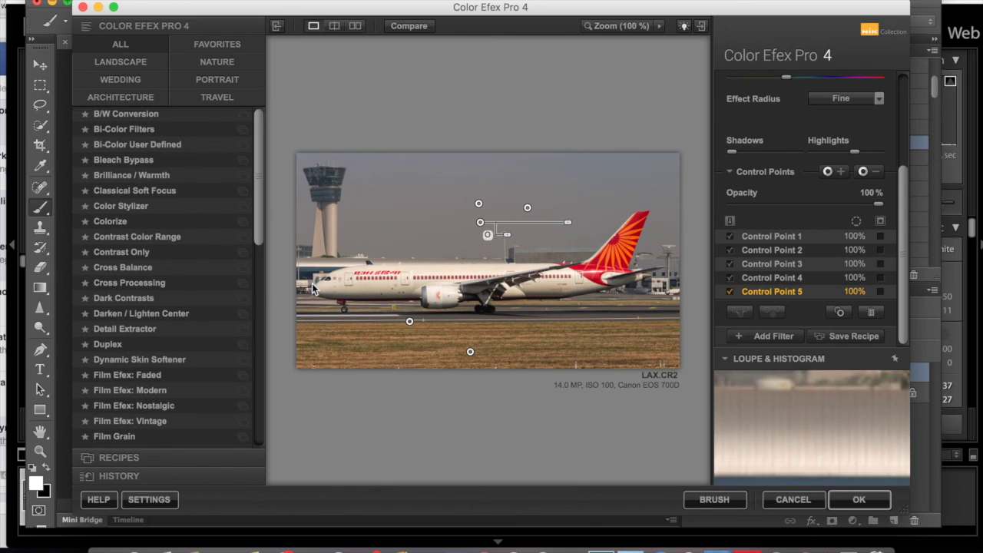
Add Pro Contrast as a fourth filter with Correct Contrast at 14% and Dynamic Contrast at 15%.
left_click(747, 337)
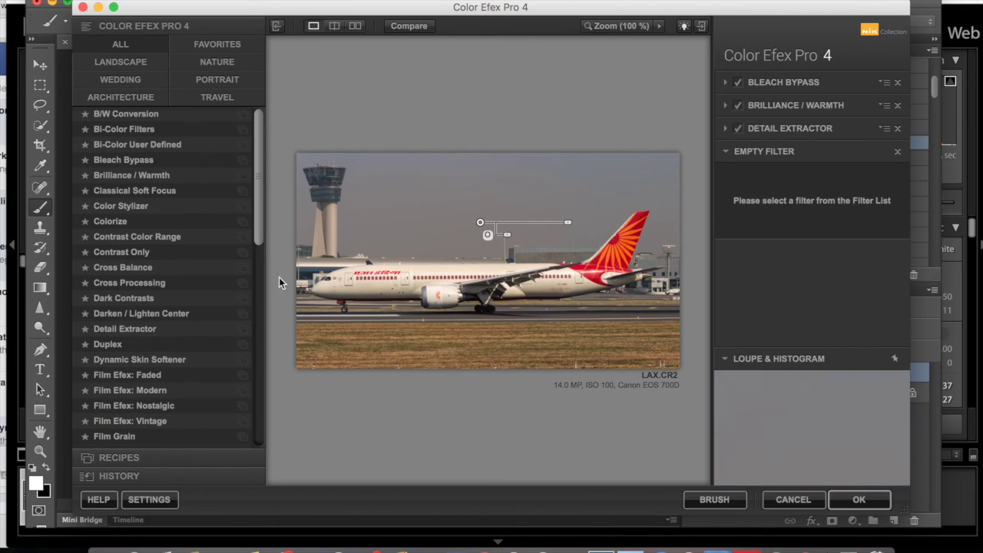
left_click_drag(255, 227, 259, 386)
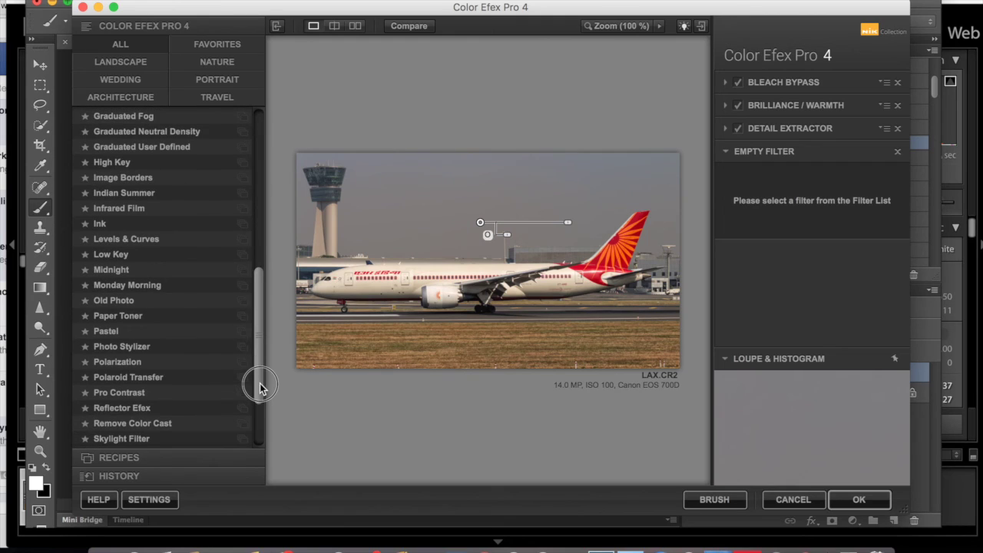
left_click(119, 389)
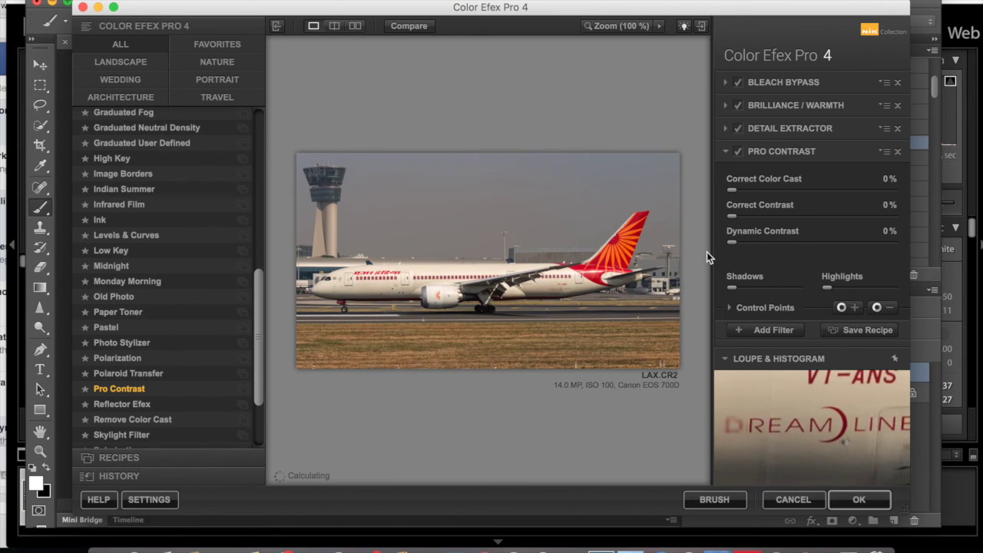
left_click(749, 217)
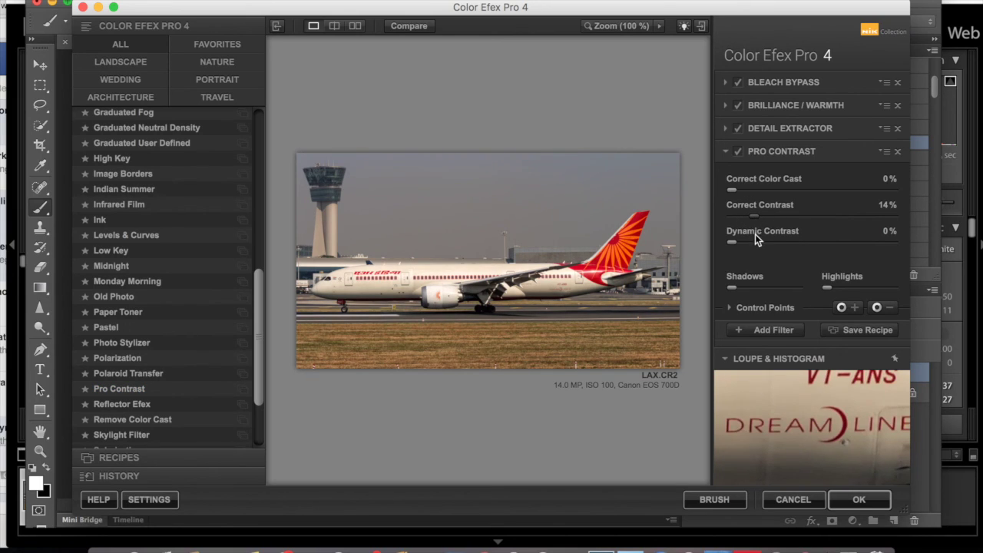
left_click(755, 240)
Exclude the sky from Pro Contrast with a wide negative control point, and include the grass with a wide positive one.
left_click(878, 308)
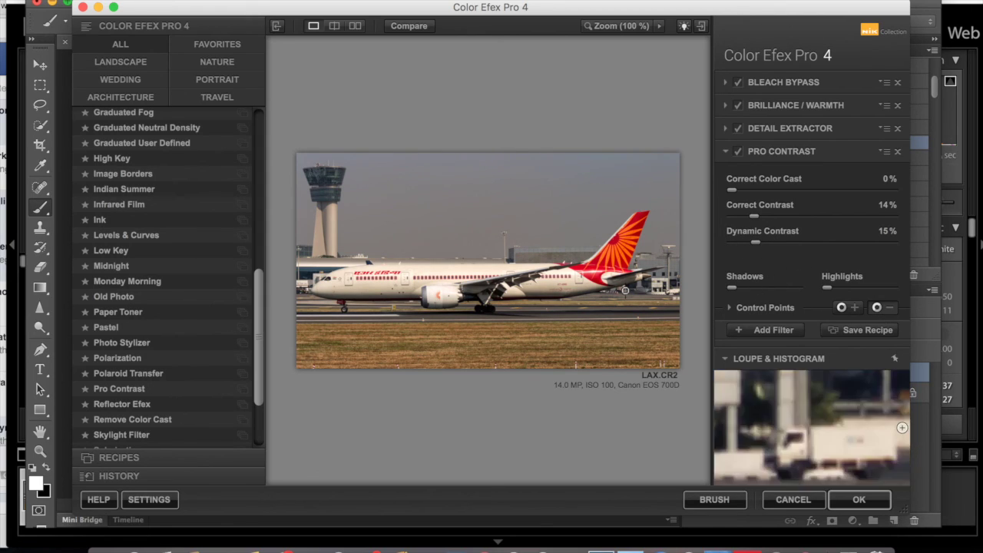
left_click(486, 224)
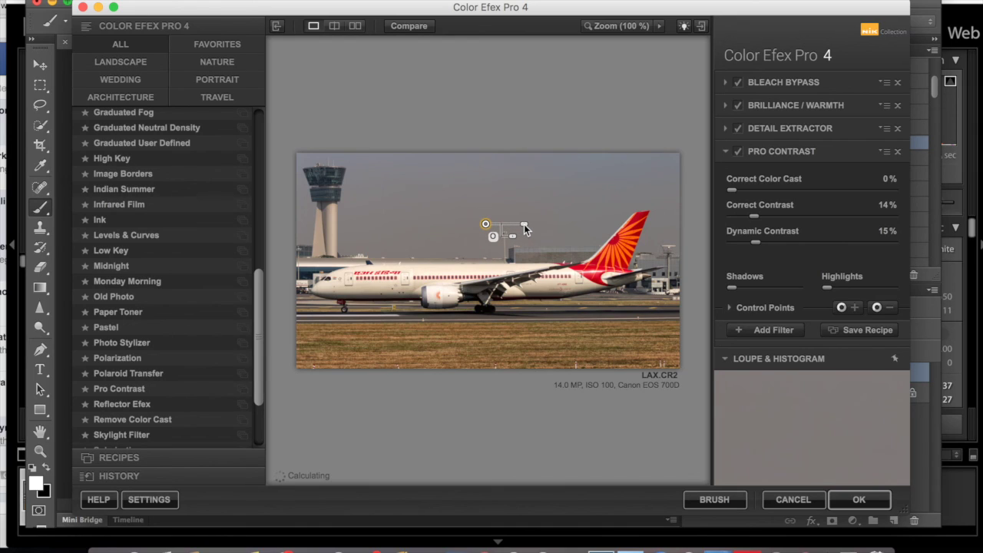
left_click_drag(525, 229, 738, 258)
left_click(845, 307)
left_click(478, 347)
left_click_drag(519, 352, 710, 343)
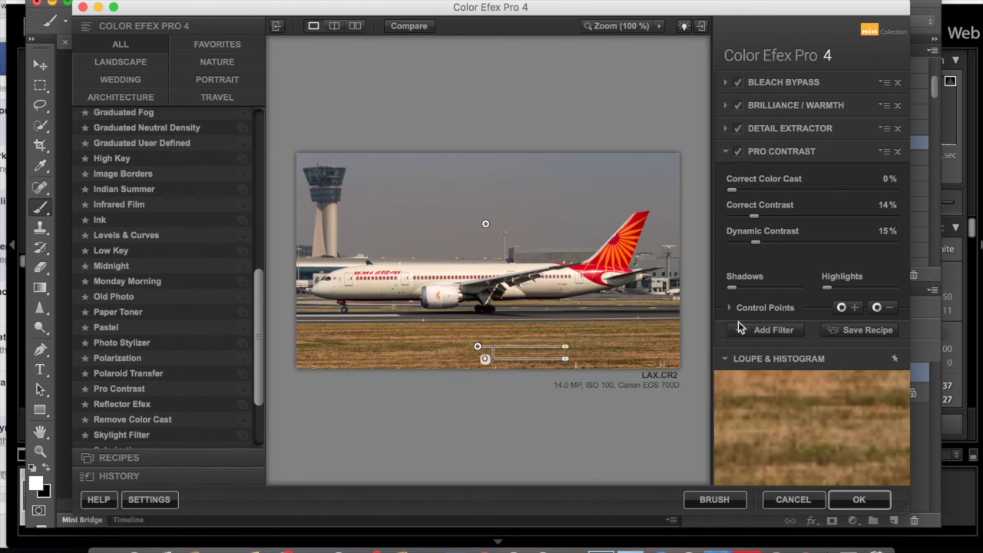
Display the Pro Contrast control point masks and duplicate the negative sky point twice, stacked just above the original.
left_click(485, 223)
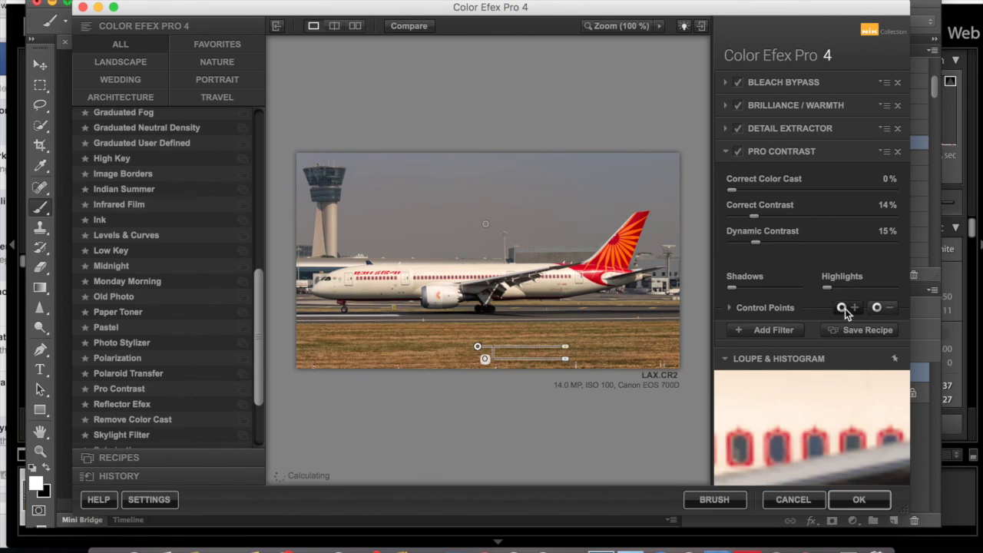
left_click(758, 308)
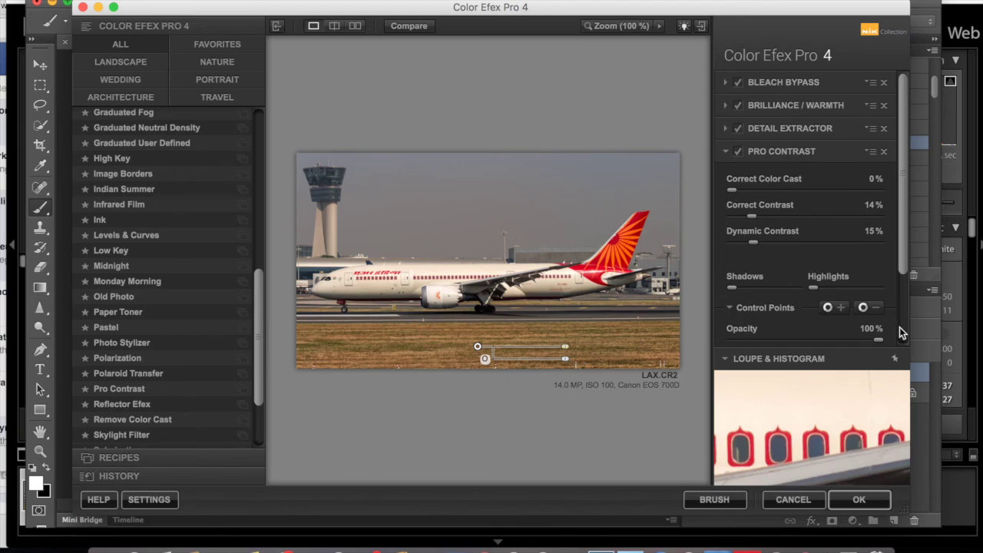
scroll(899, 325, "down", 3)
left_click(880, 291)
left_click(486, 223)
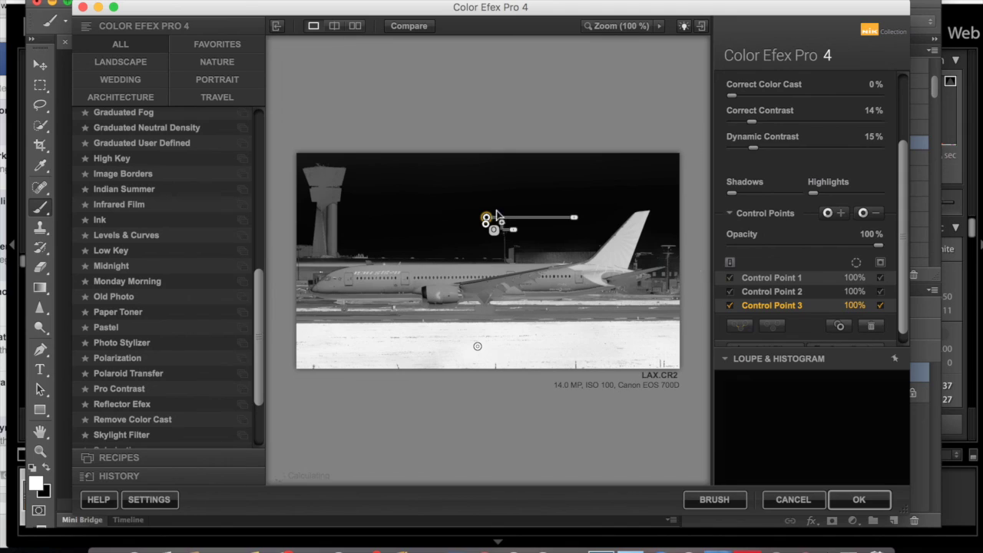
left_click_drag(486, 219, 480, 185)
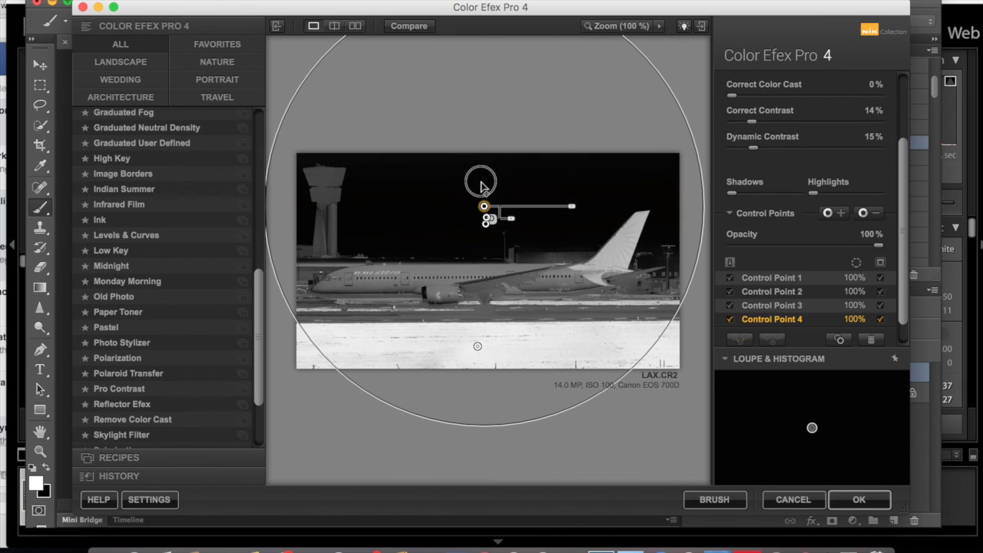
left_click(494, 186)
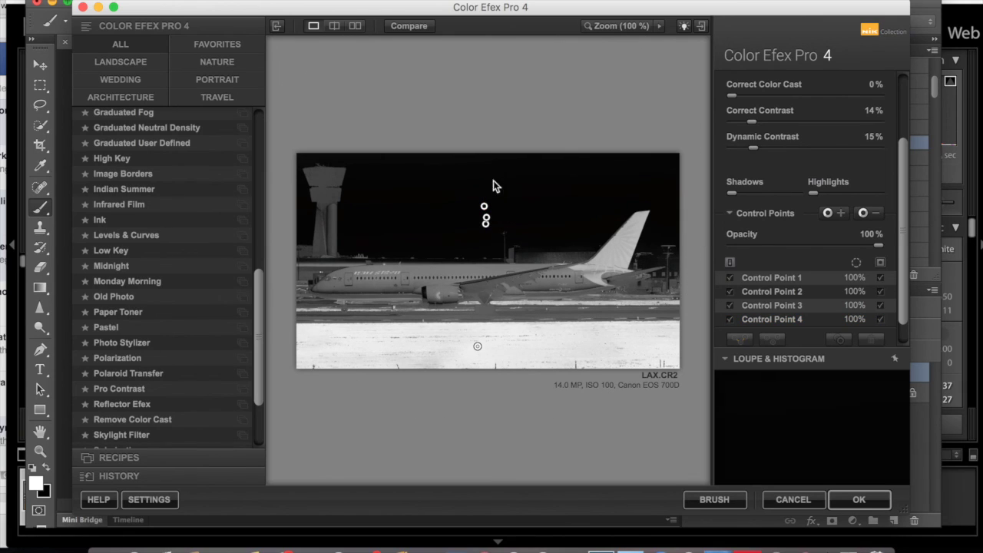
Duplicate the grass point beside the main landing gear and again below the rear fuselage, and hide the control point masks.
left_click(477, 347)
left_click_drag(477, 346, 484, 300)
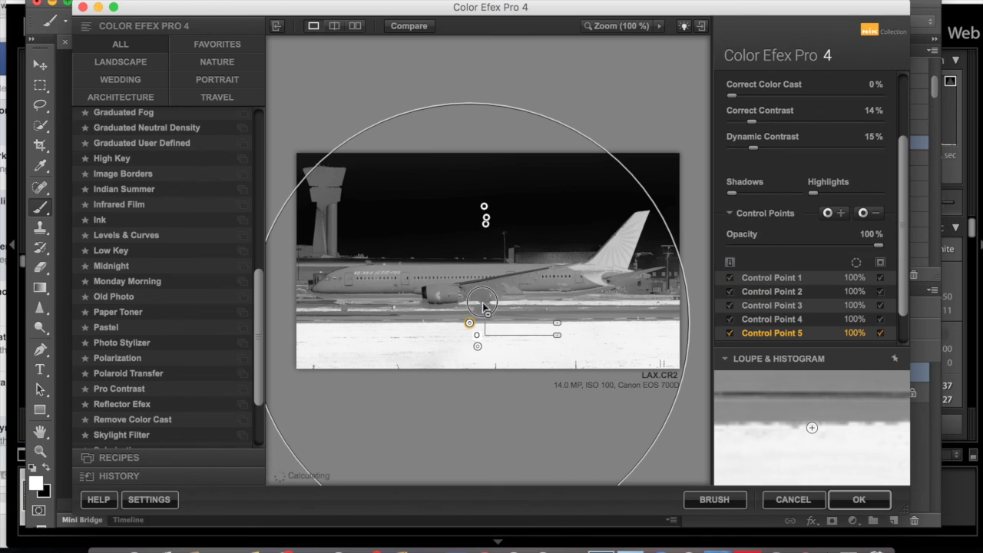
left_click_drag(580, 284, 576, 294)
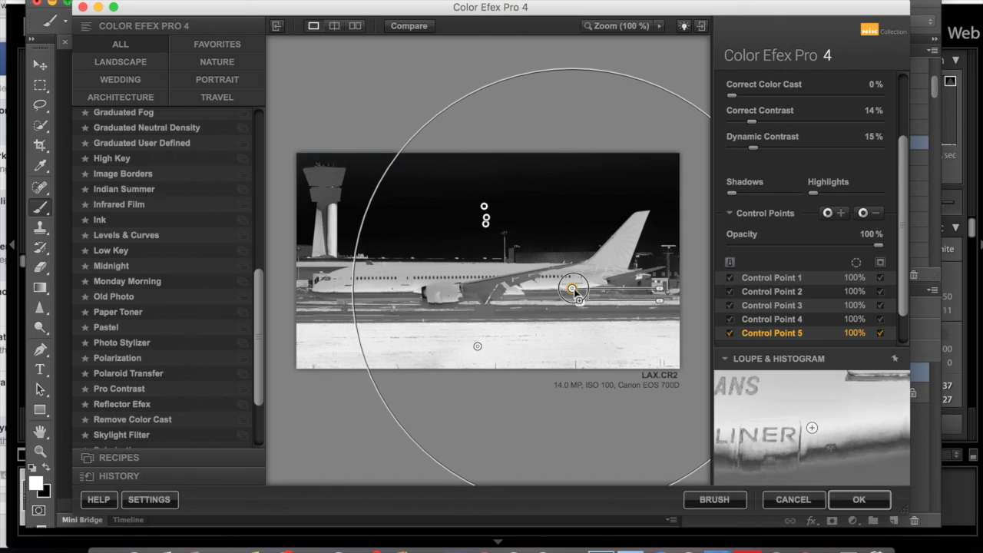
left_click_drag(575, 292, 548, 293)
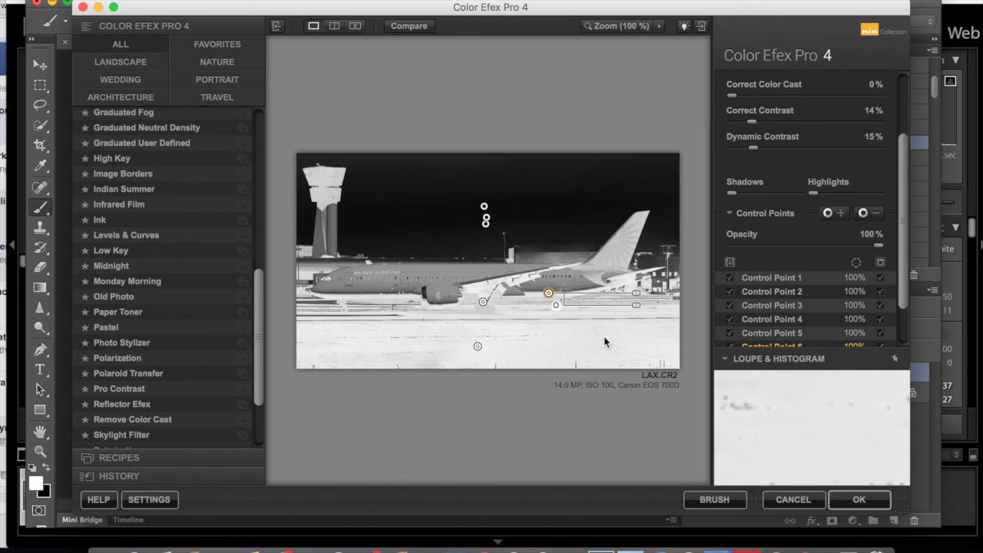
left_click(881, 262)
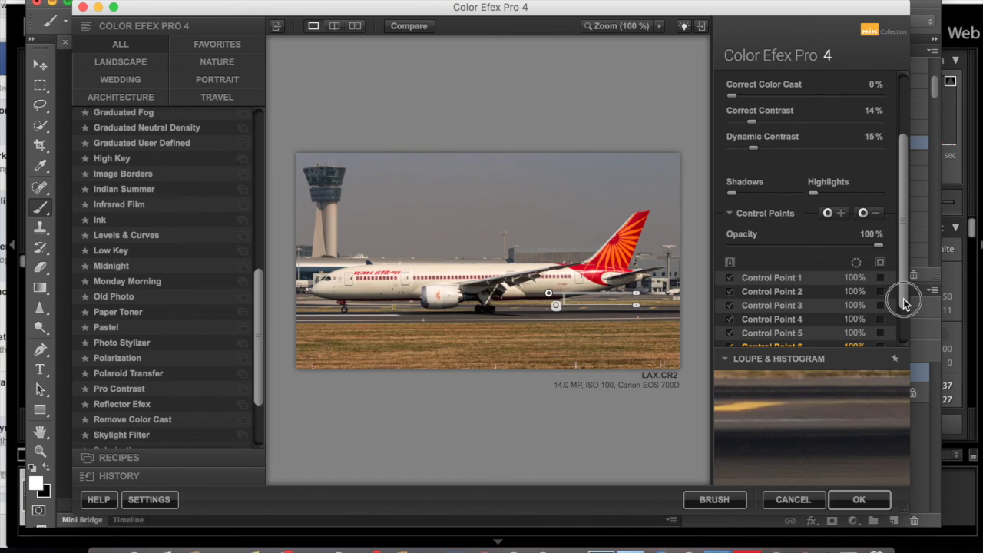
Add Foliage as a fifth filter in the stack and switch its effect off to compare the grass.
left_click_drag(901, 296, 901, 347)
left_click(779, 338)
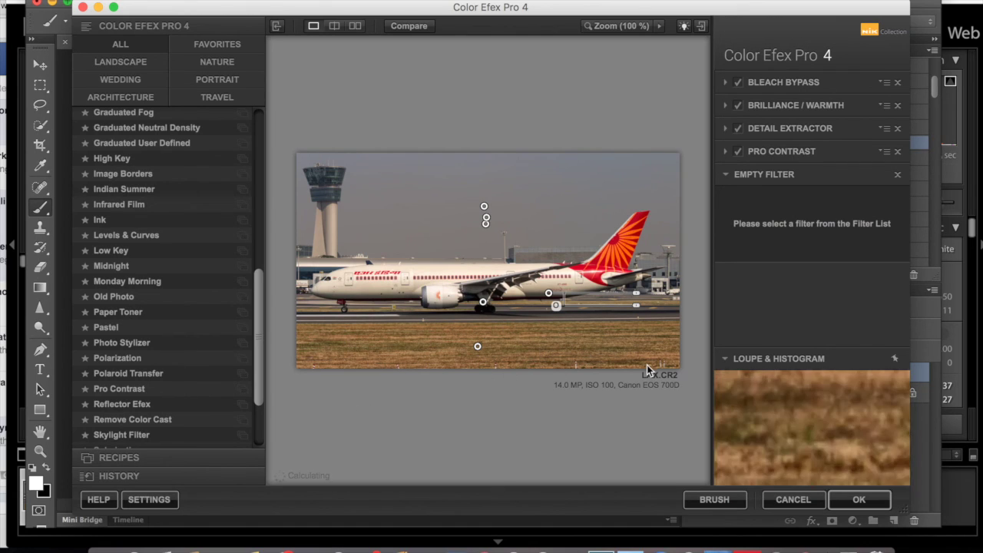
left_click_drag(257, 321, 267, 256)
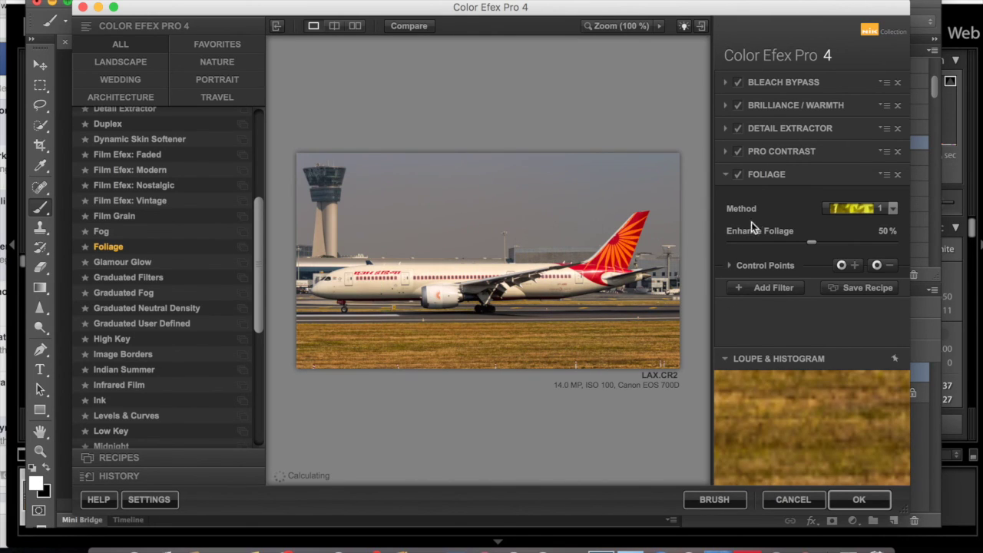
left_click(738, 175)
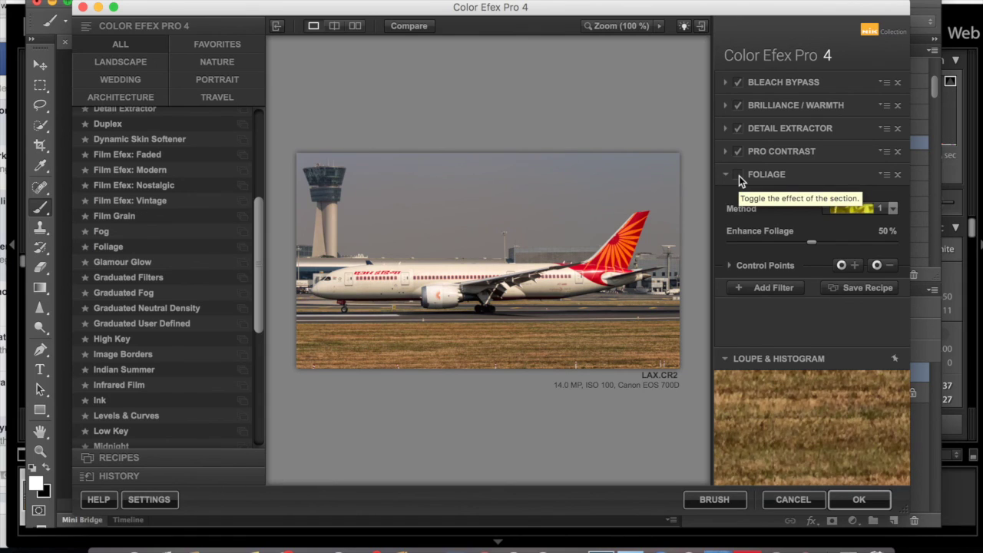
Compare the grass with Foliage off and on, leave Foliage enabled at 50%, and apply the Color Efex Pro 4 filter stack.
left_click(738, 175)
left_click(738, 175)
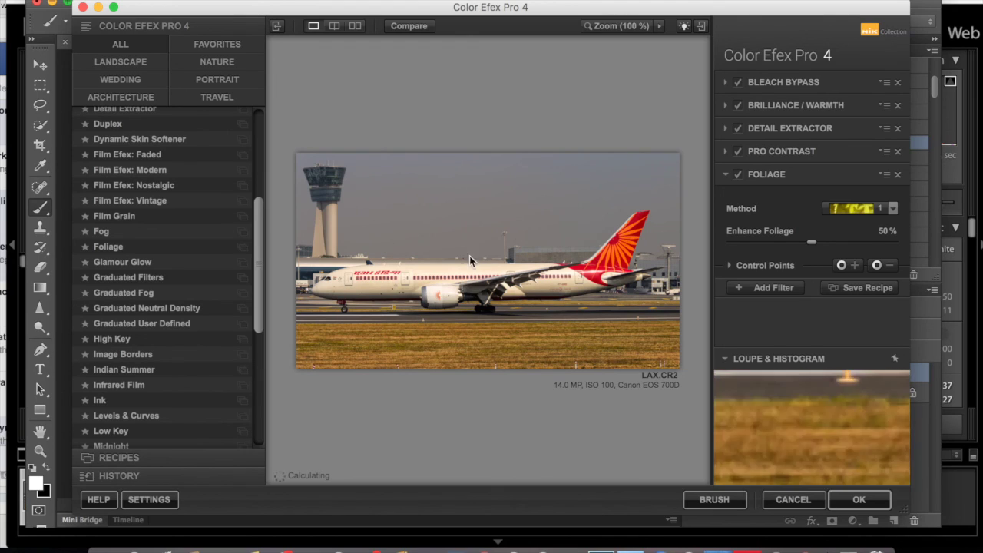
left_click_drag(261, 288, 261, 182)
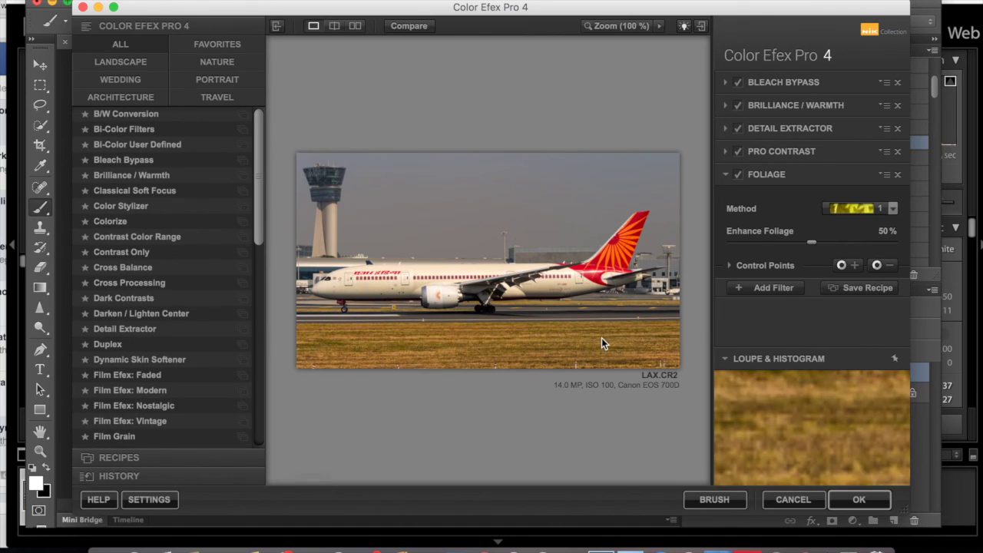
left_click(855, 499)
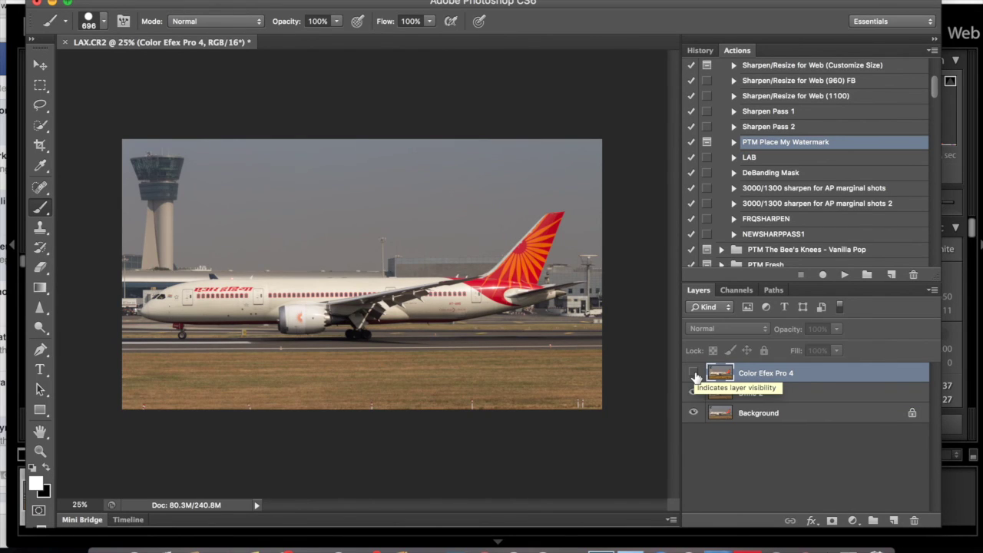
Compare the photo with the Color Efex Pro 4 layer hidden and shown, and examine the aircraft and grass at 66.67% zoom.
left_click(694, 375)
left_click(694, 375)
left_click(694, 375)
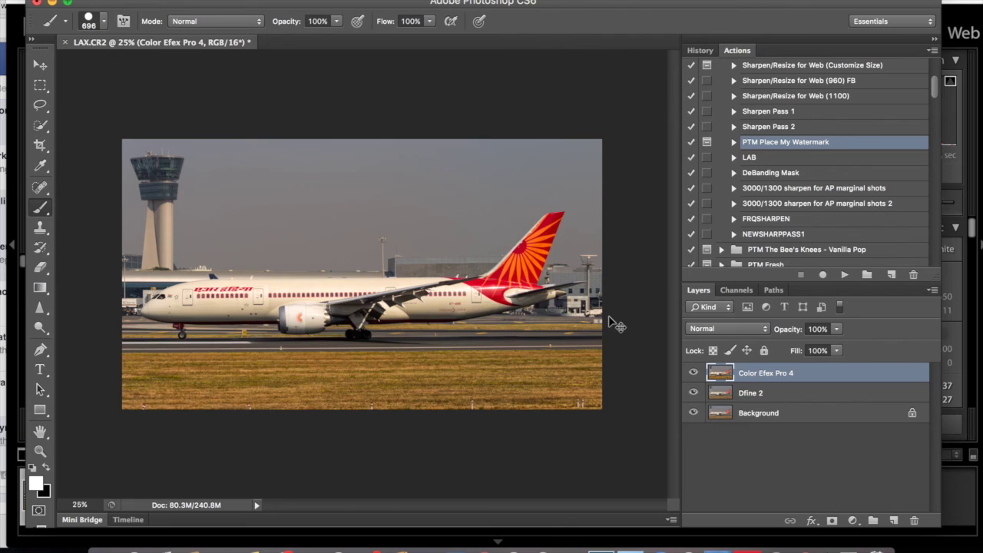
key("super+equal")
key("super+equal")
key("super+equal")
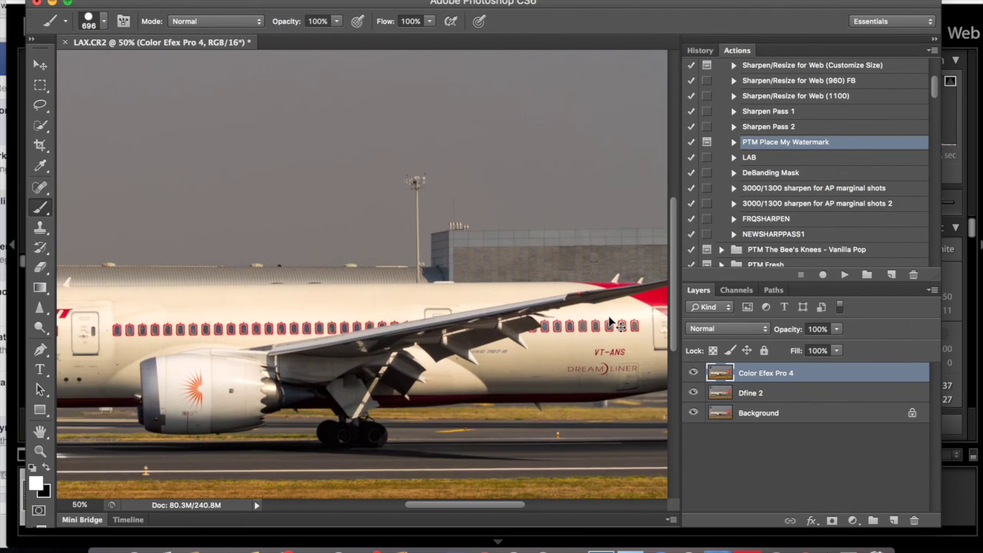
scroll(437, 166, "up", 10)
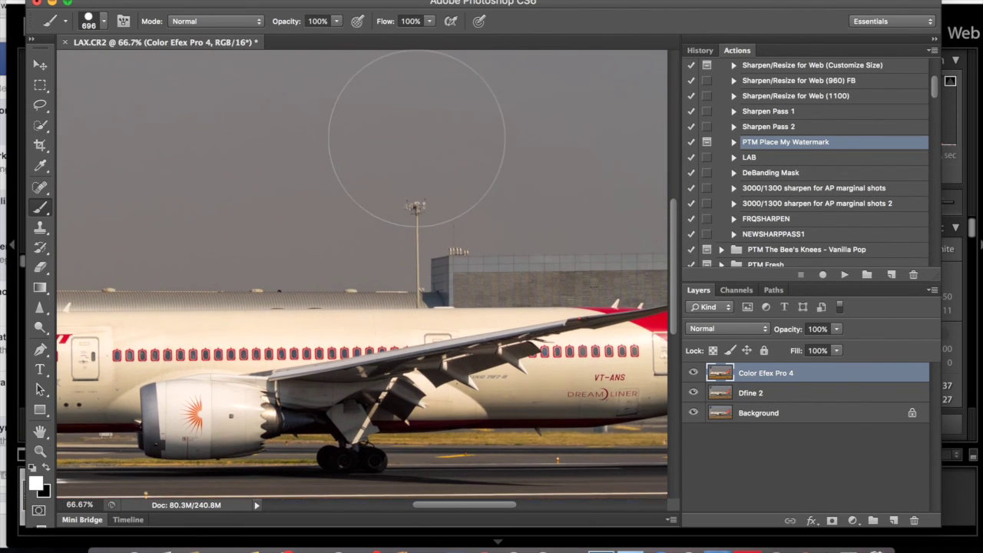
scroll(385, 271, "down", 10)
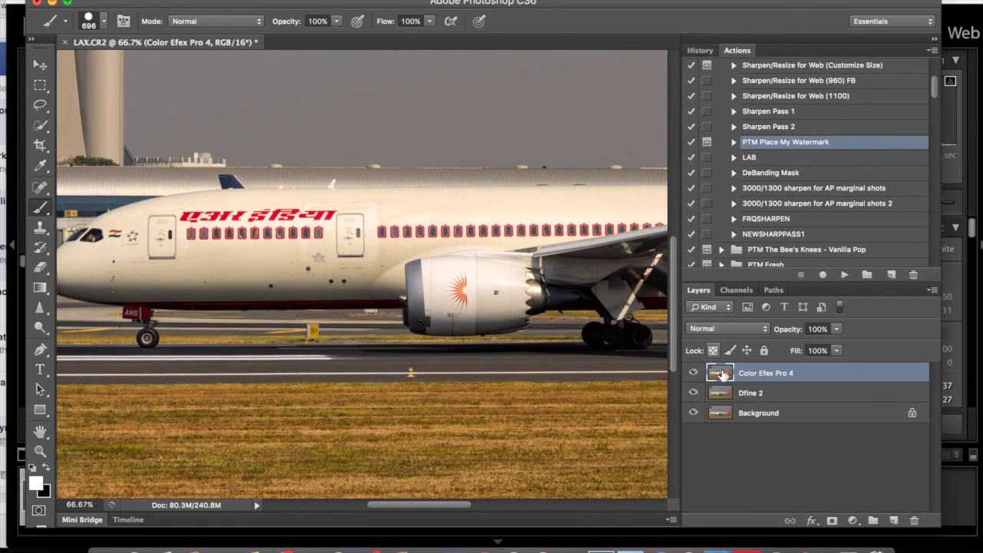
Try revealing the Color Efex Pro 4 layer only on the grass by painting white on an inverted black layer mask, and delete that mask.
left_click(833, 520)
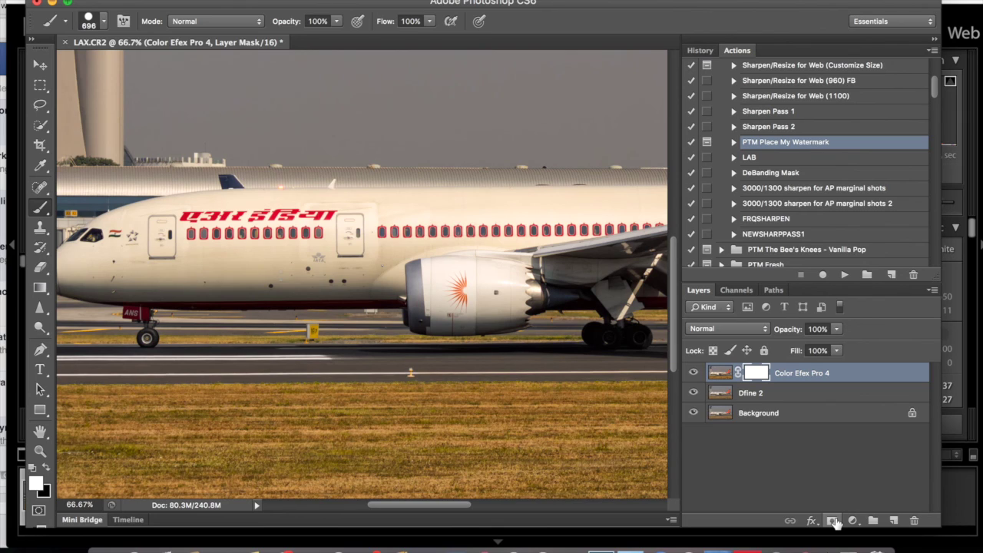
key("super+i")
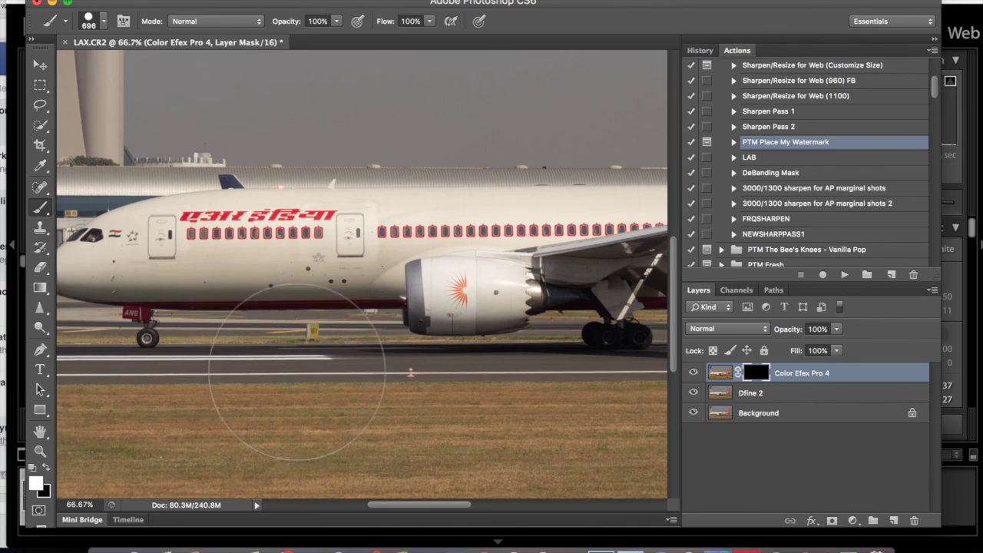
mouse_move(201, 470)
left_mouse_down()
mouse_move(308, 464)
mouse_move(144, 430)
mouse_move(170, 430)
mouse_move(242, 394)
mouse_move(498, 404)
mouse_move(533, 419)
left_mouse_up()
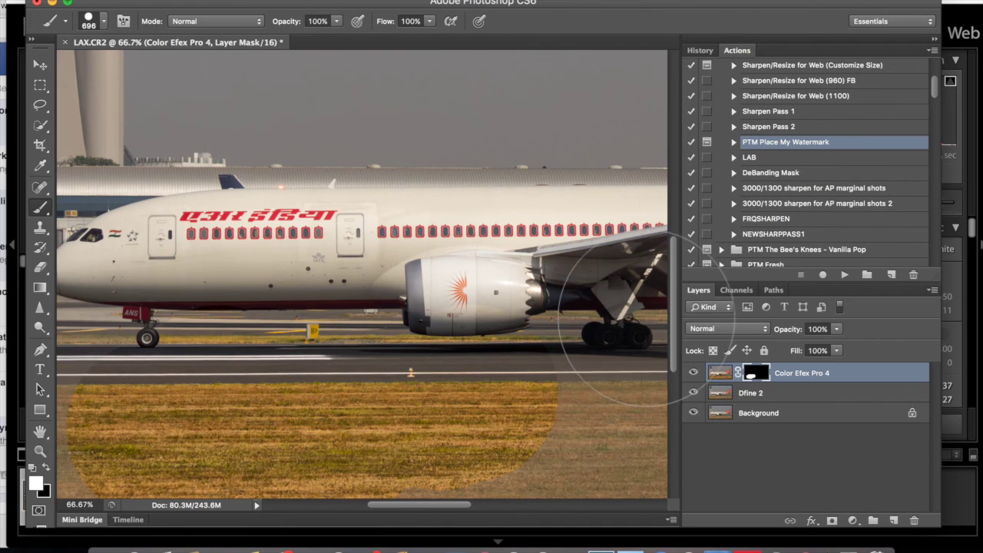
left_click_drag(758, 374, 914, 518)
left_click(439, 193)
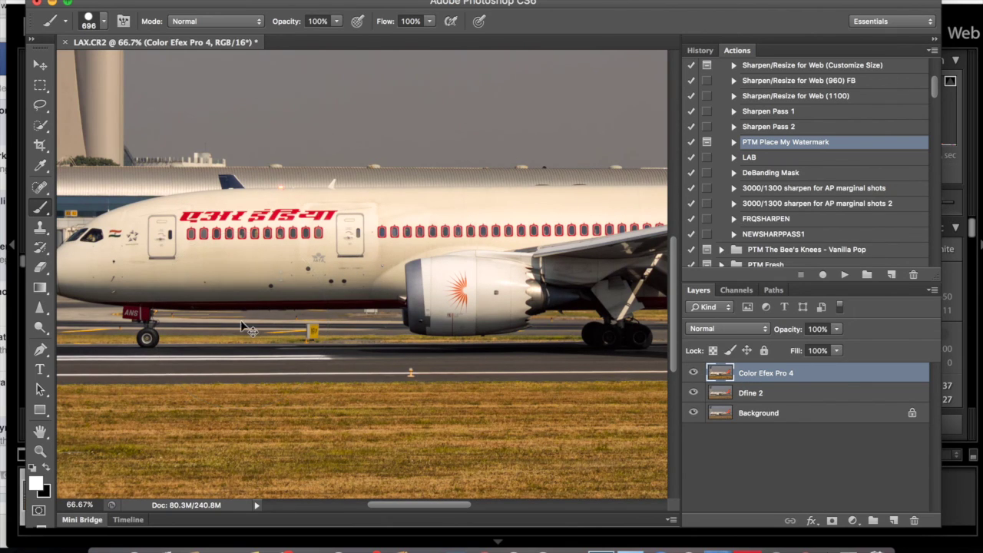
Review the whole photo and examine the lower edge of the grass up close for distracting objects to heal.
key("super+minus")
key("super+minus")
key("super+minus")
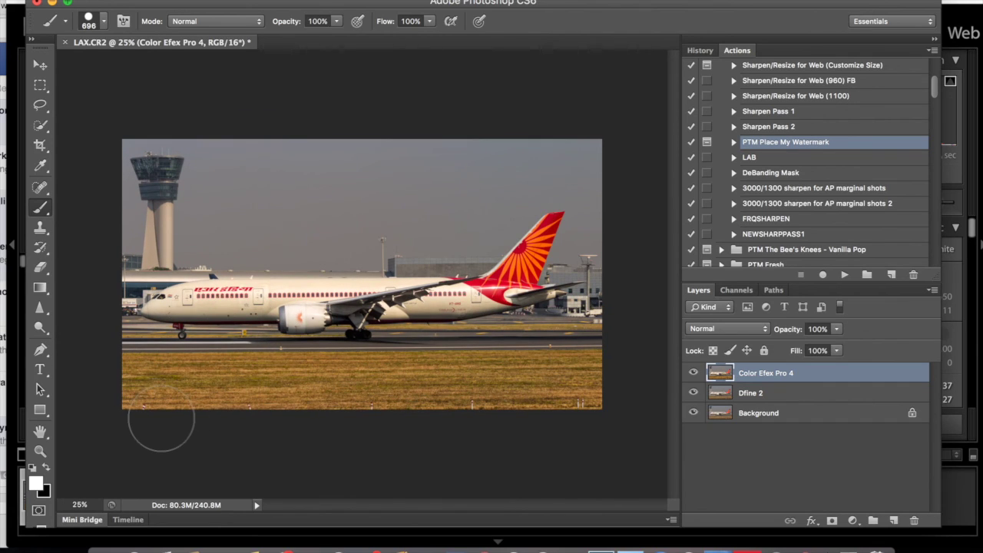
key("super+plus")
key("super+plus")
key("super+plus")
key("super+plus")
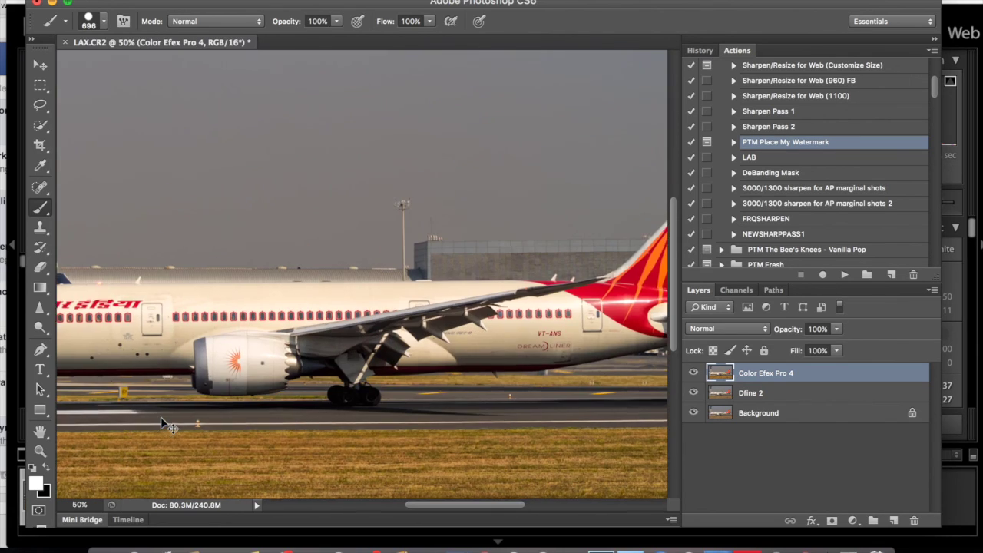
scroll(161, 415, "down", 5)
scroll(161, 415, "left", 5)
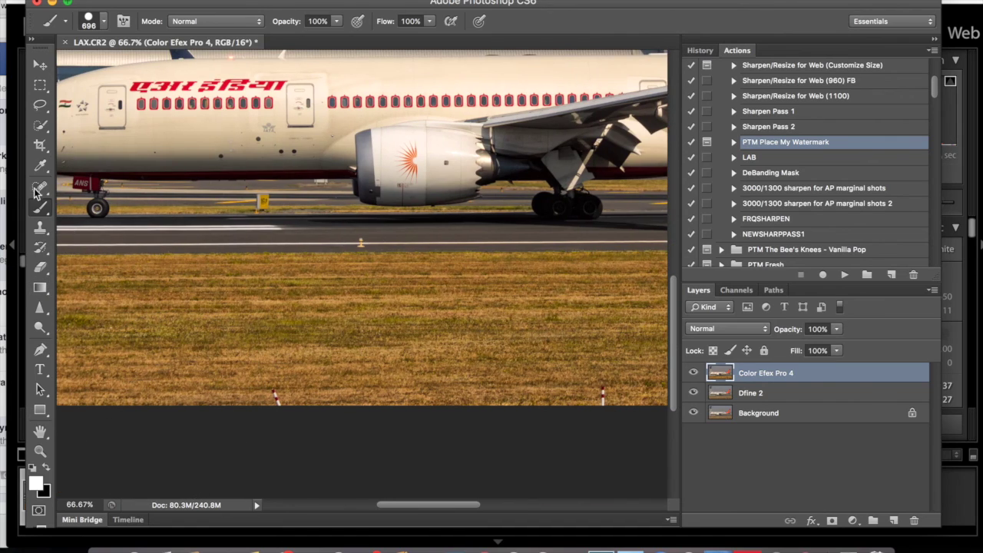
key("j")
scroll(171, 277, "left", 1)
scroll(171, 277, "left", 5)
scroll(171, 277, "down", 2)
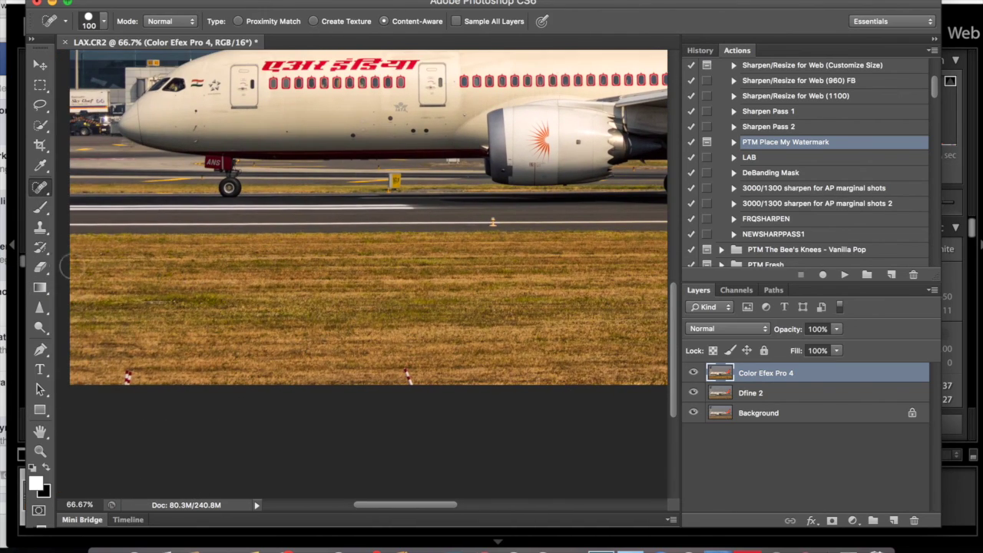
Set the Brush tool's hardness to 0%, keeping its size at 696 px.
key("b")
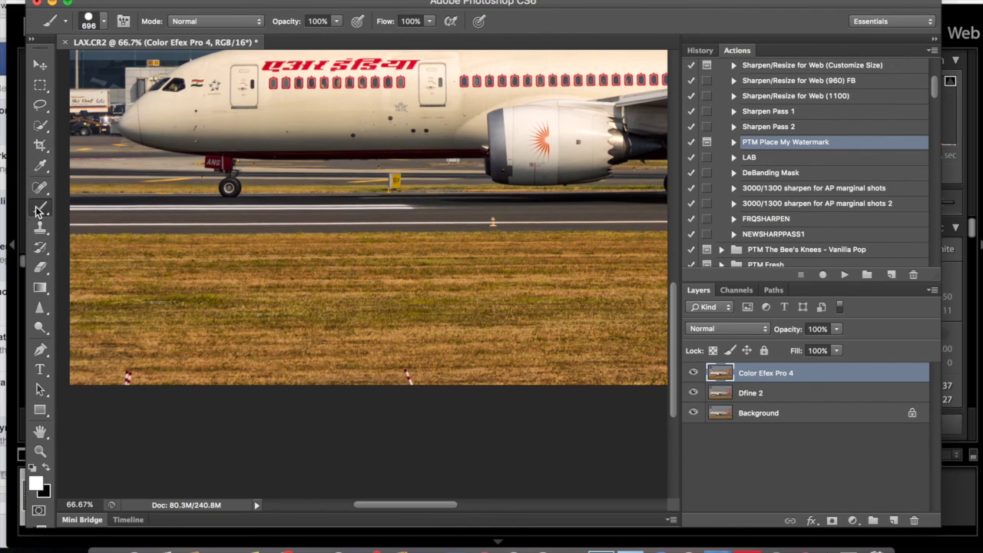
left_click(90, 21)
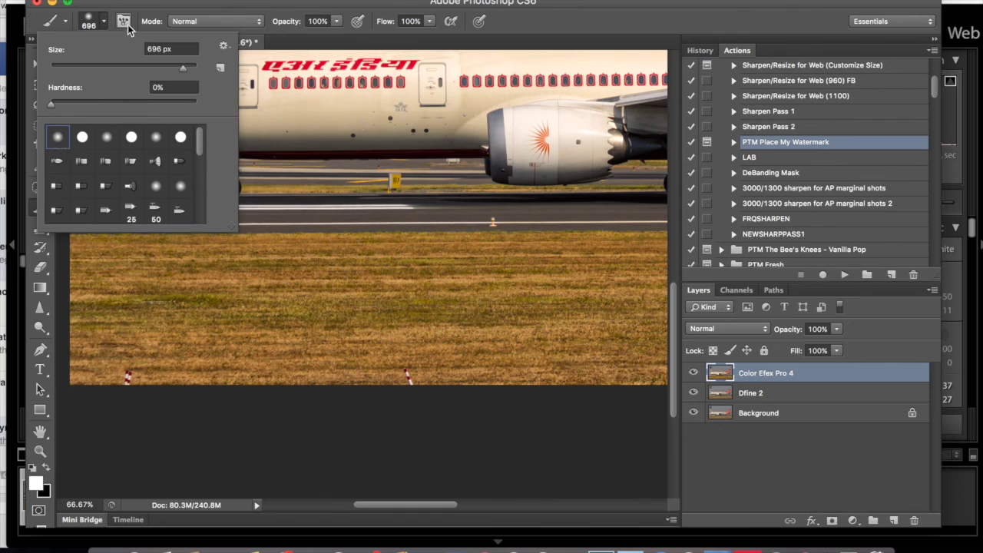
left_click(146, 9)
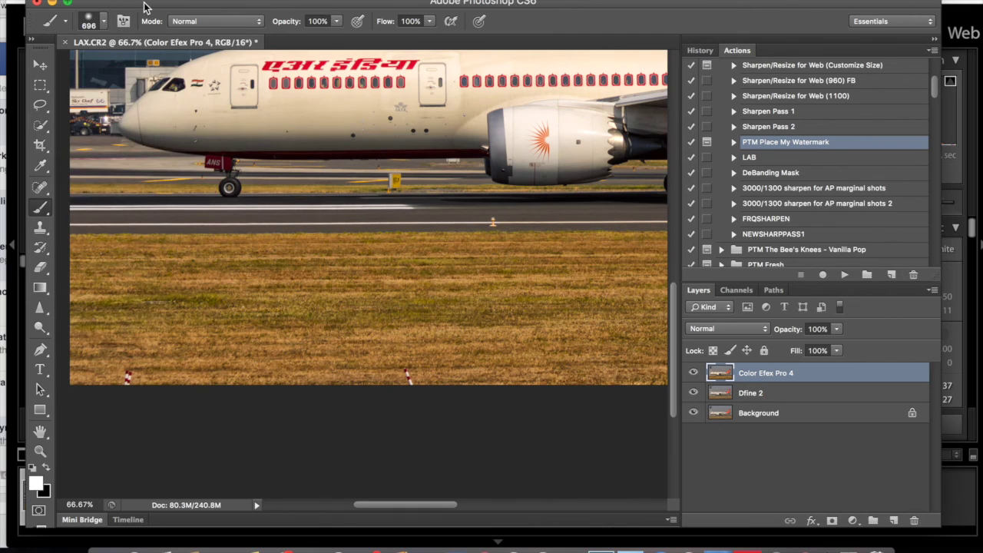
Remove the two red-and-white marker posts from the grass edge below the nose and engine with the Content-Aware Spot Healing Brush.
left_click(40, 186)
left_click(128, 376)
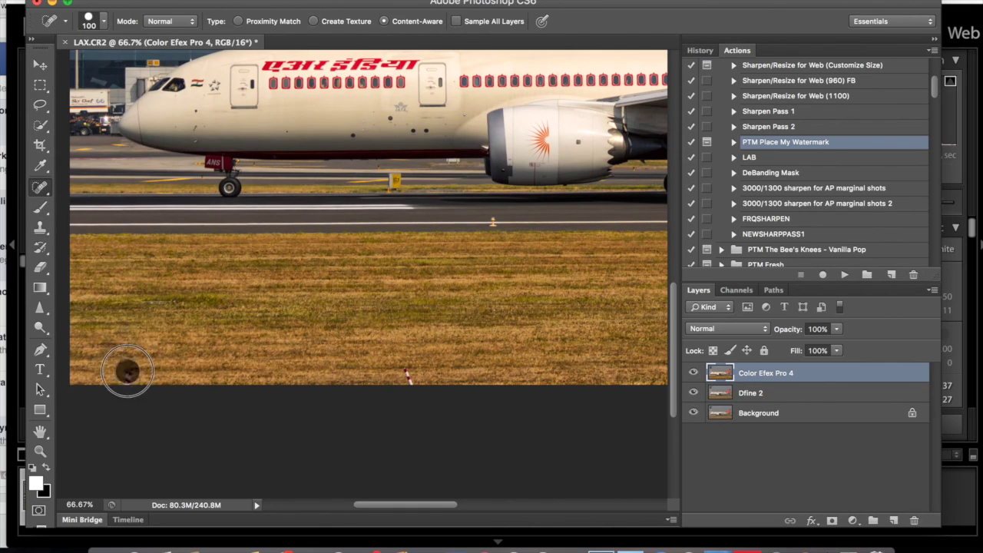
left_click(408, 378)
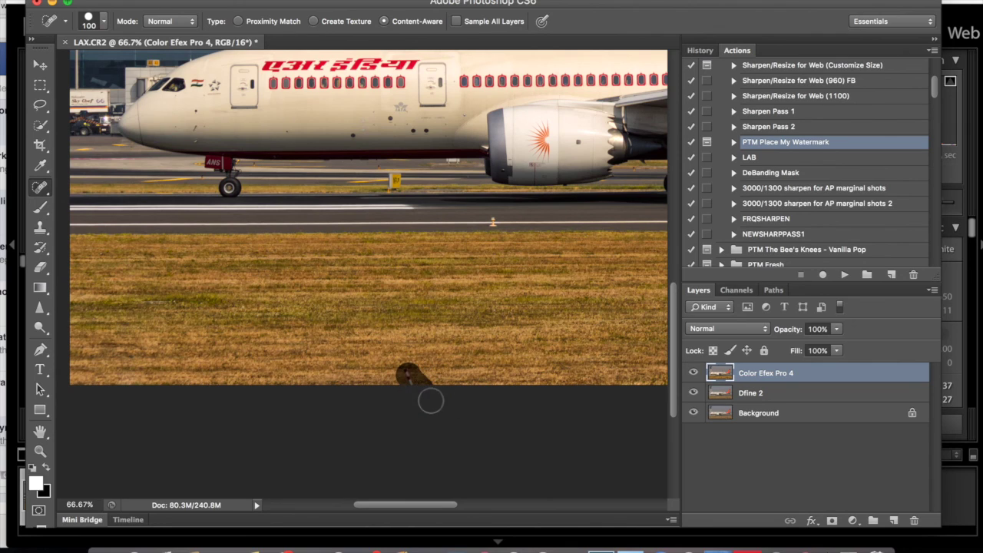
Heal away the two marker posts below the rear fuselage and the pair of posts in the photo's lower-right corner.
scroll(415, 299, "right", 10)
scroll(412, 292, "right", 5)
scroll(413, 292, "down", 1)
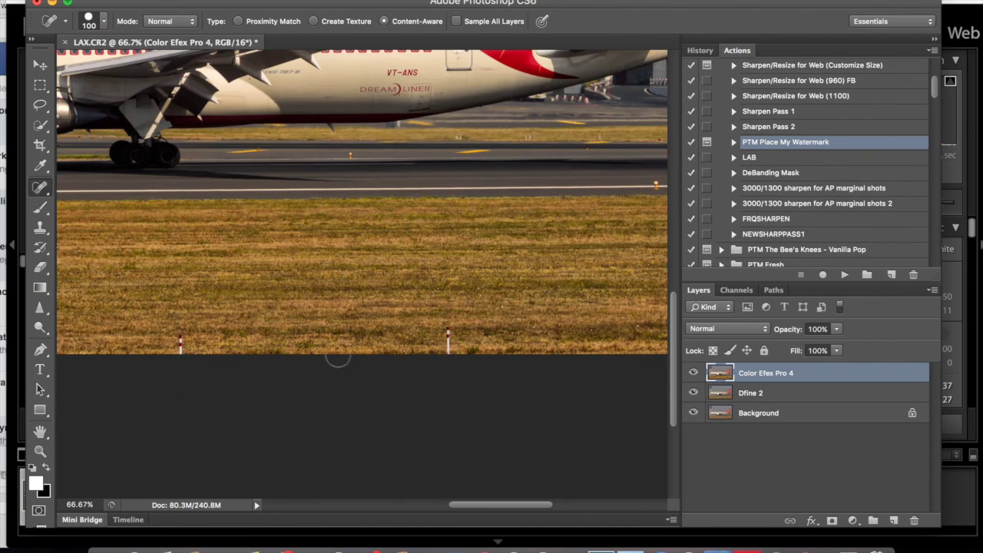
left_click(183, 326)
left_click_drag(183, 326, 180, 345)
left_click_drag(450, 336, 451, 358)
scroll(413, 306, "right", 2)
scroll(411, 305, "right", 5)
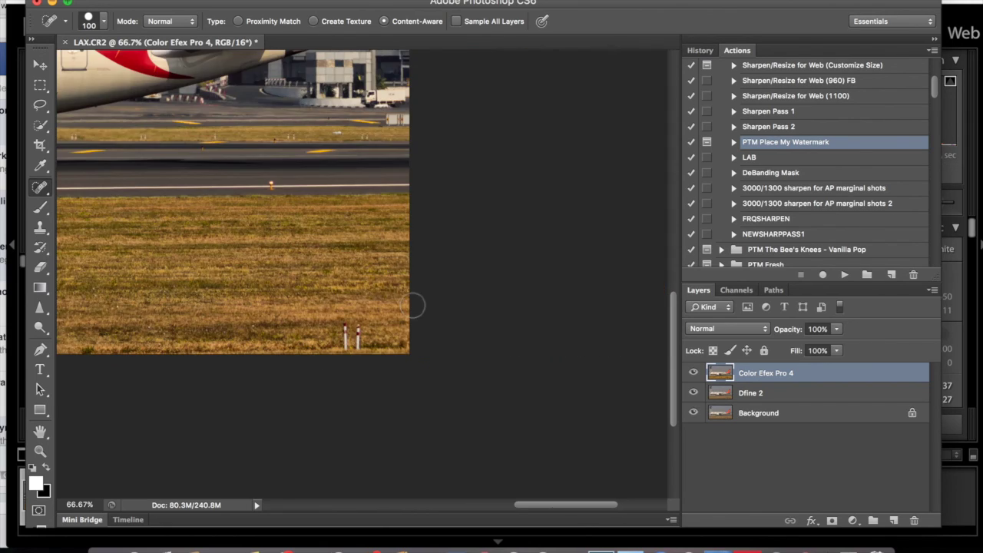
left_click_drag(349, 332, 350, 343)
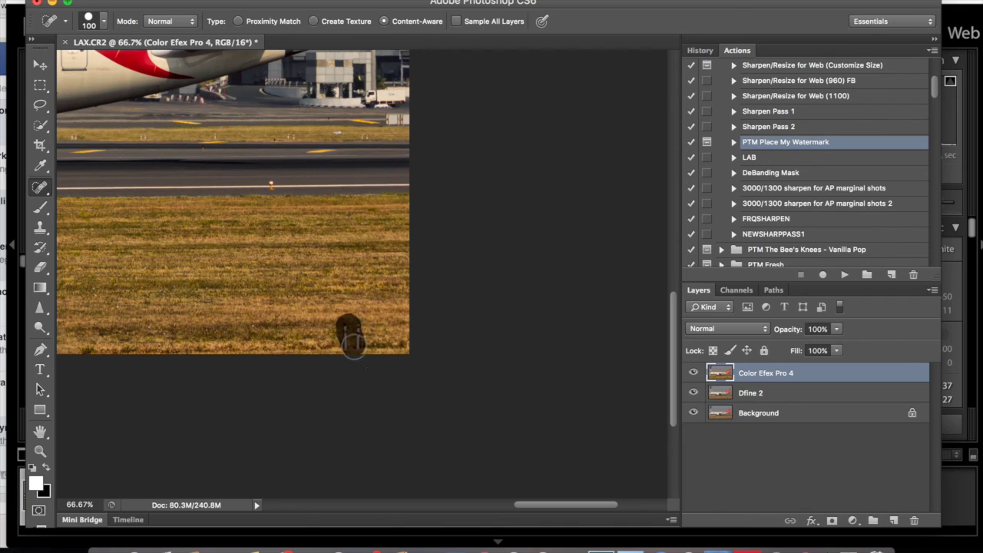
scroll(273, 354, "left", 5)
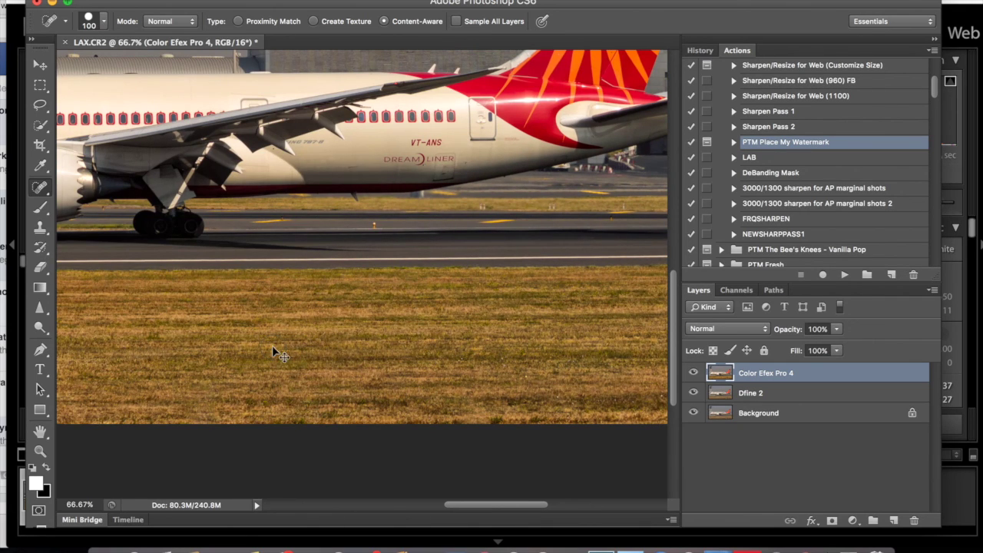
key("super+minus")
key("super+minus")
key("super+minus")
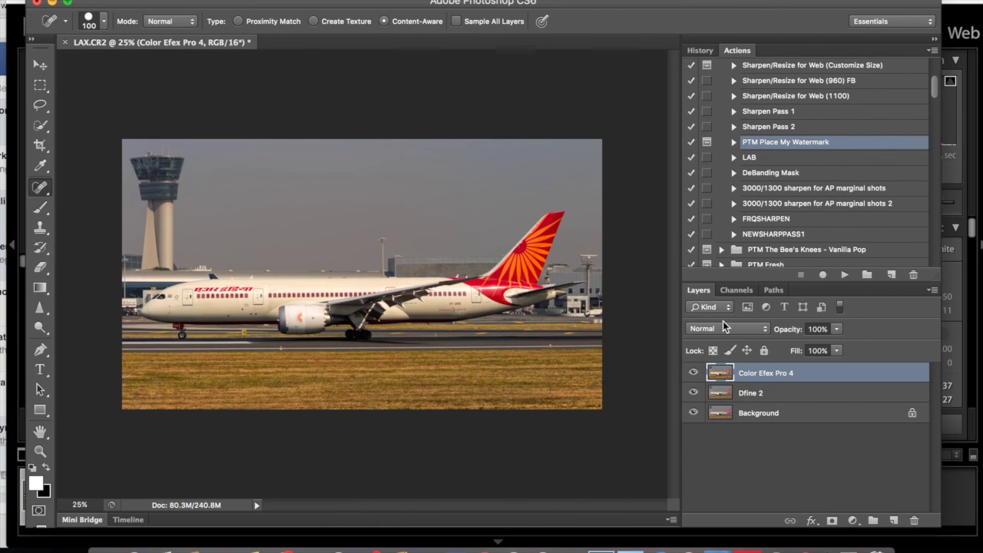
Duplicate the Color Efex Pro 4 layer, and duplicate the whole image as a separate document.
key("super+j")
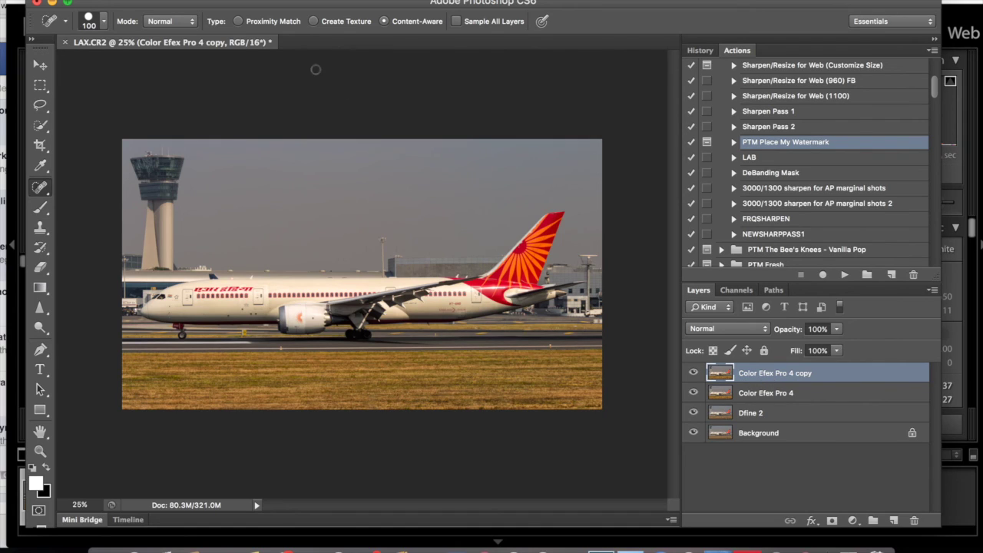
left_click(202, 2)
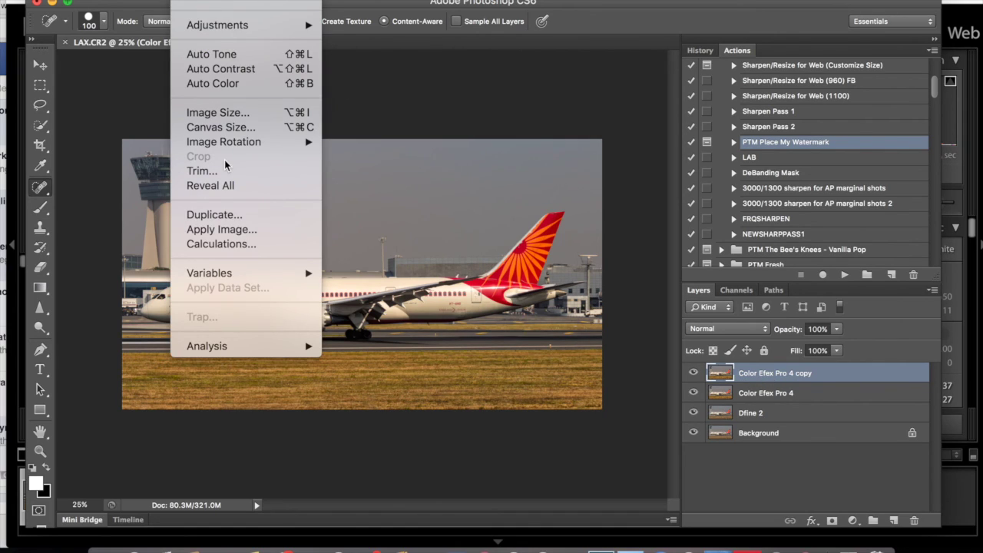
left_click(214, 215)
left_click(649, 231)
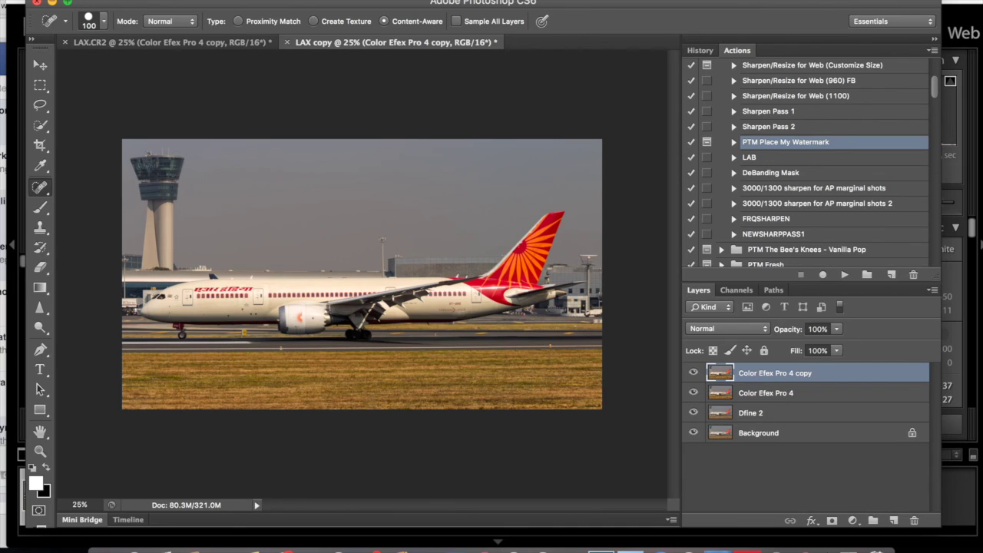
Resize the duplicate image to 1400 pixels wide with constrained proportions and Bicubic Automatic resampling, and view it at 100%.
left_click(202, 2)
left_click(218, 114)
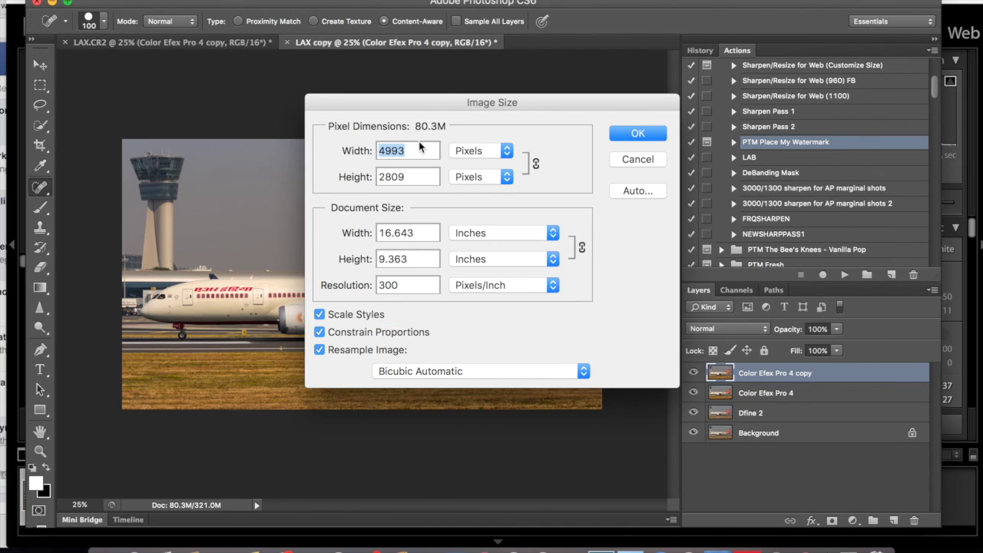
type("1400")
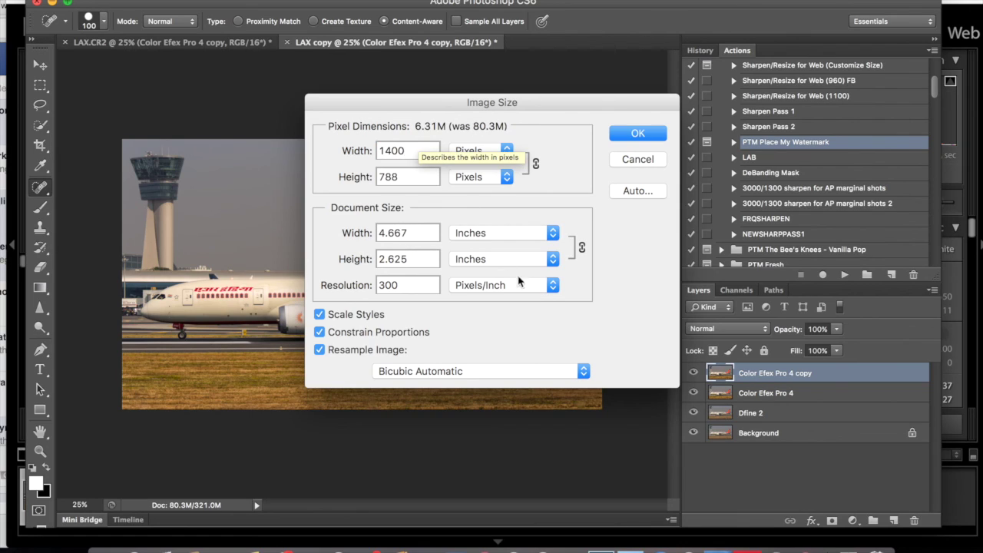
left_click(479, 373)
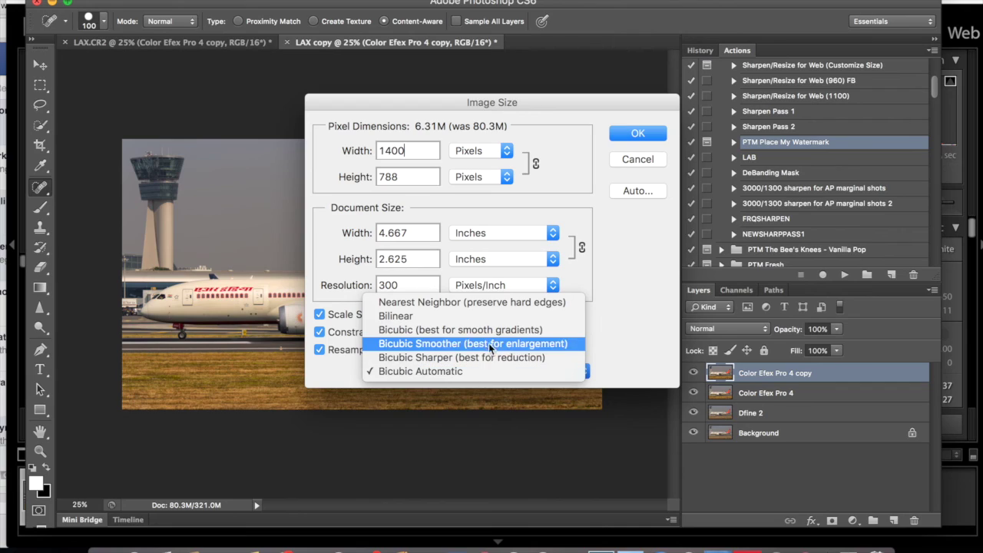
left_click(612, 425)
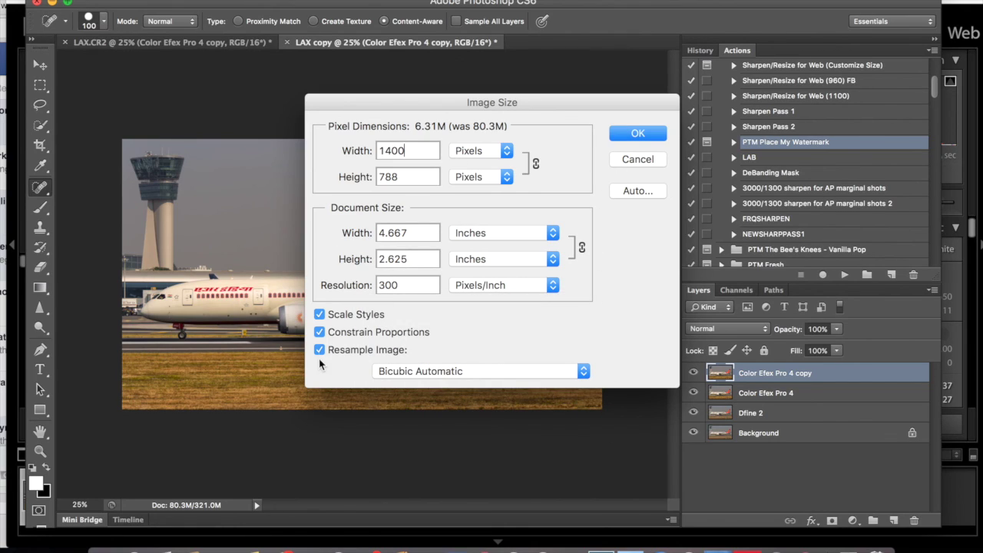
left_click(610, 133)
key("super+equal")
key("super+equal")
key("super+equal")
key("super+equal")
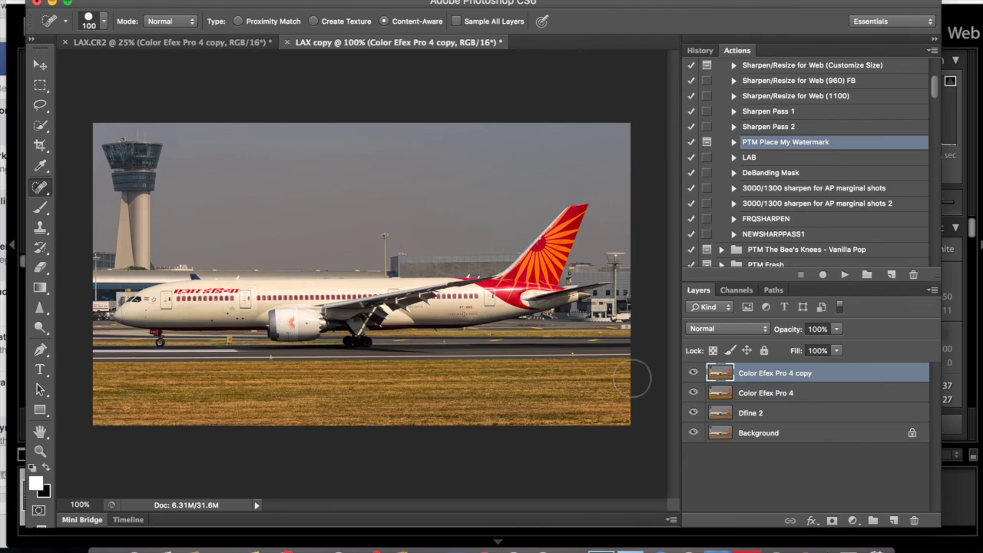
Set the blend mode of the Color Efex Pro 4 copy layer to Overlay.
left_click(721, 328)
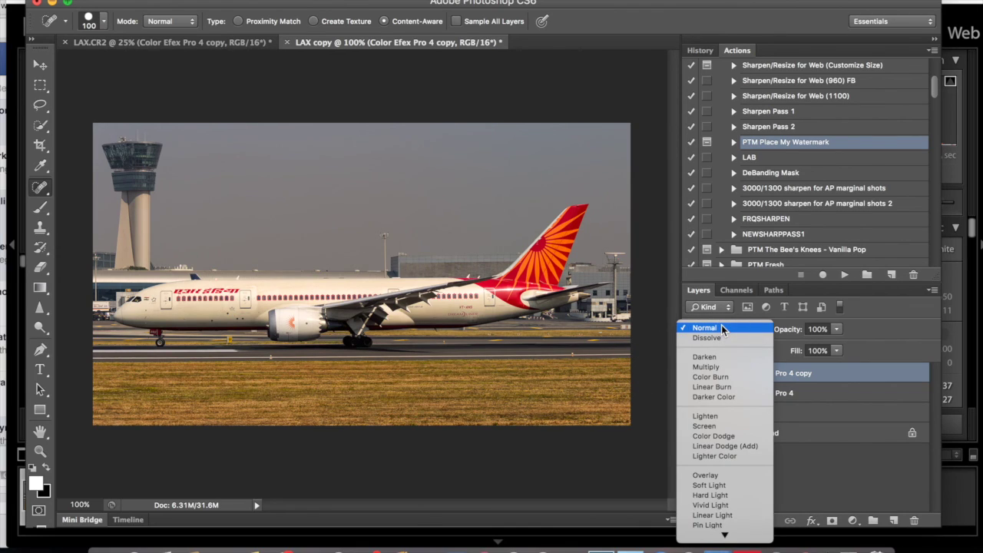
left_click(725, 476)
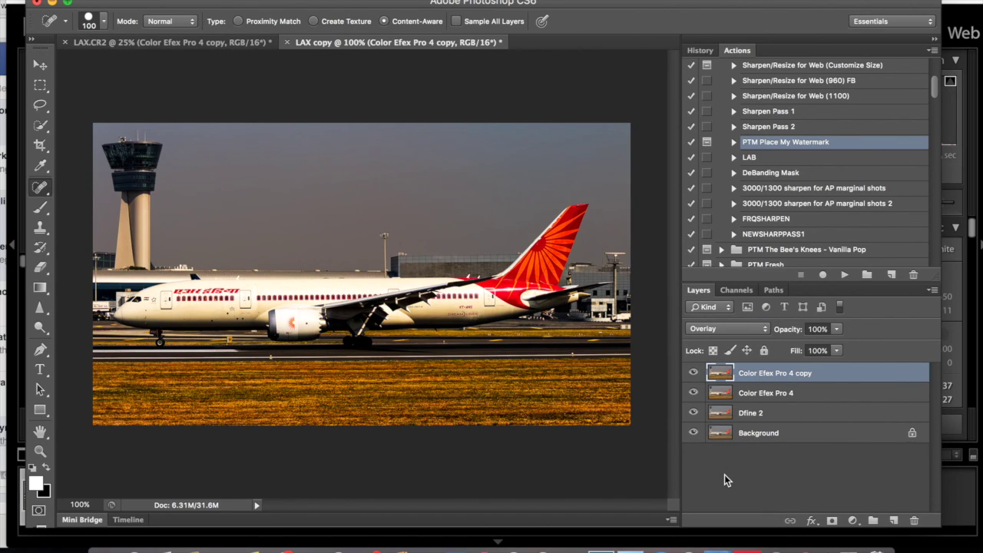
Start the High Pass filter on the Color Efex Pro 4 copy layer and inspect the tail in its preview.
left_click(361, 2)
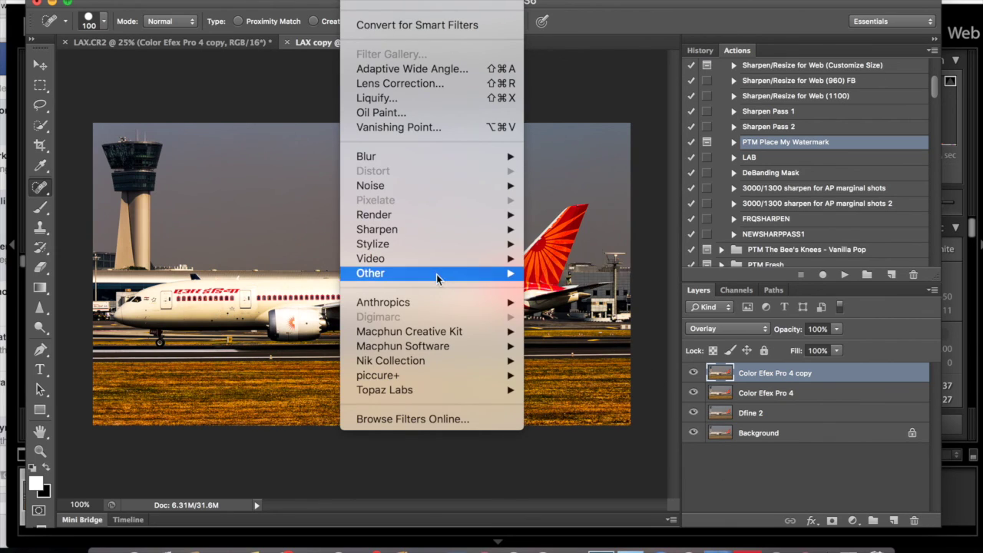
mouse_move(436, 274)
left_click(567, 288)
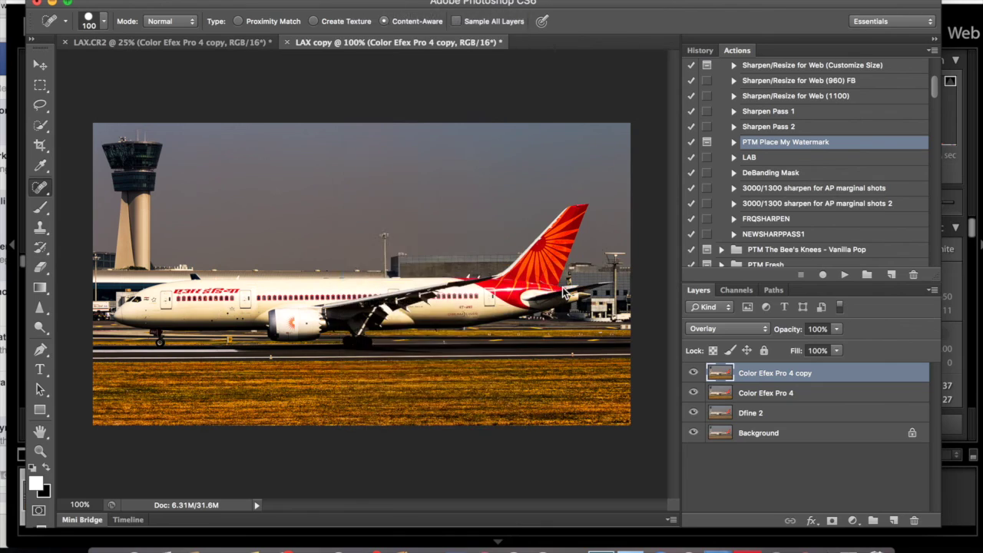
left_click_drag(298, 165, 401, 213)
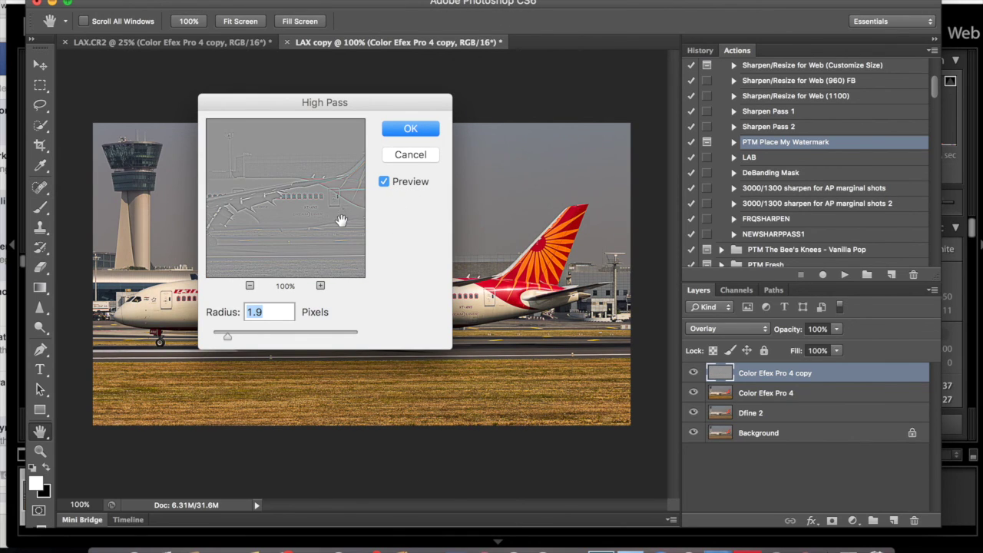
left_click_drag(345, 220, 271, 228)
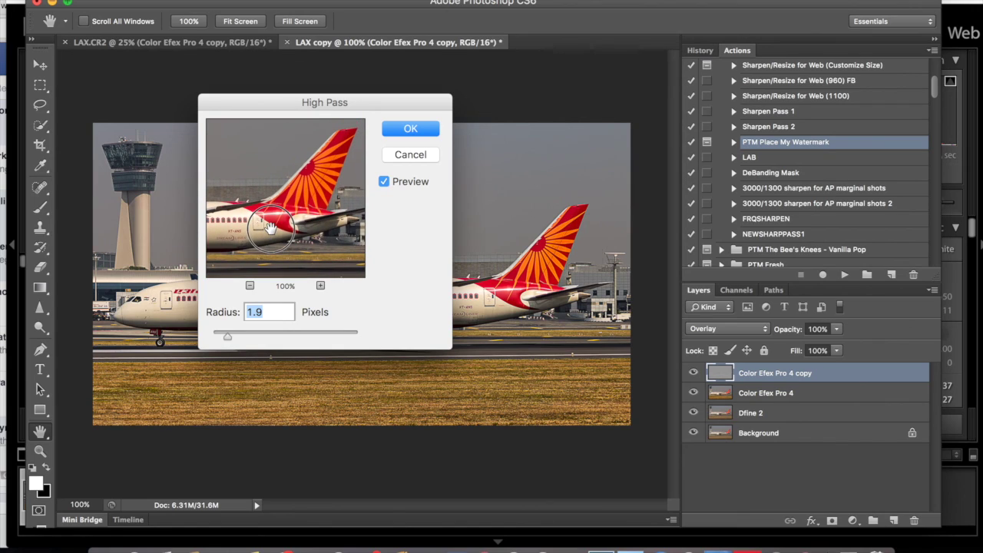
left_click(325, 179)
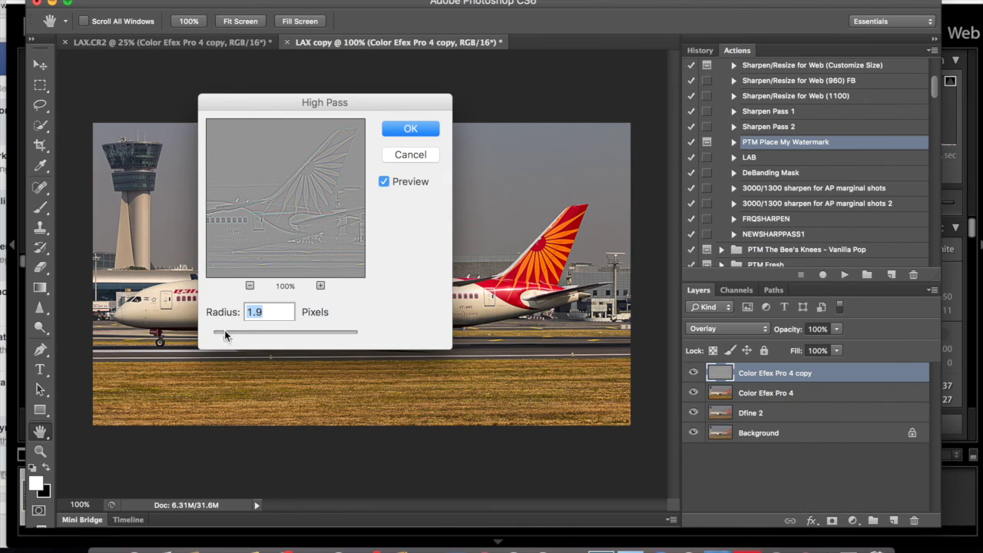
Set the High Pass radius to 0.5 pixels, check other parts of the preview, and apply the filter.
left_click_drag(235, 338, 246, 338)
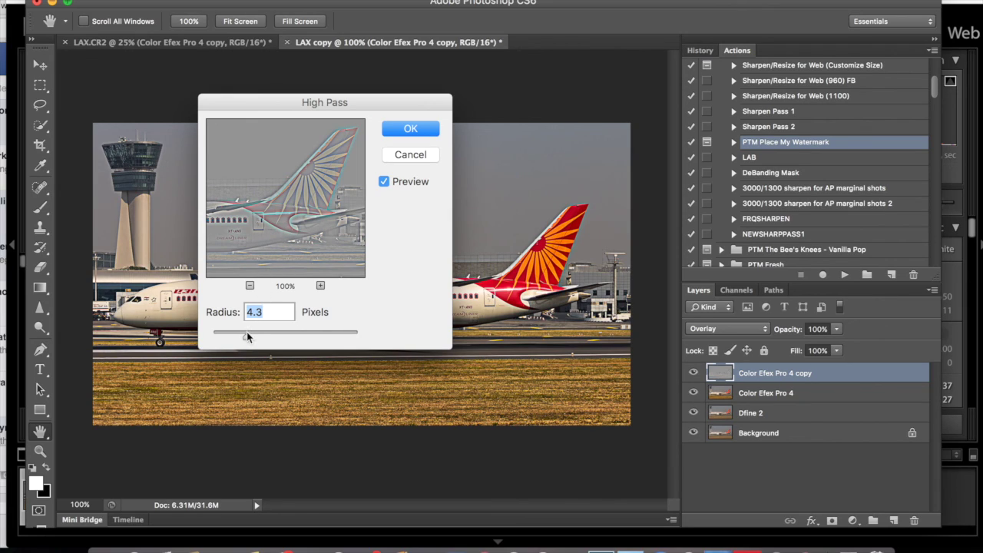
left_click_drag(244, 336, 206, 338)
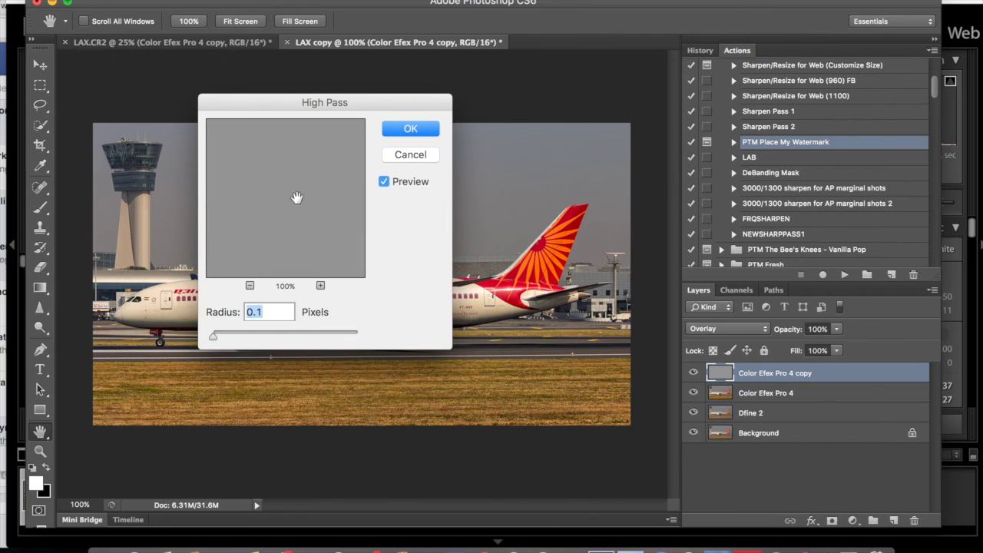
left_click_drag(212, 336, 216, 339)
left_click_drag(264, 247, 372, 215)
mouse_move(246, 215)
left_mouse_down()
mouse_move(376, 220)
mouse_move(235, 216)
left_mouse_up()
left_click(415, 128)
key("j")
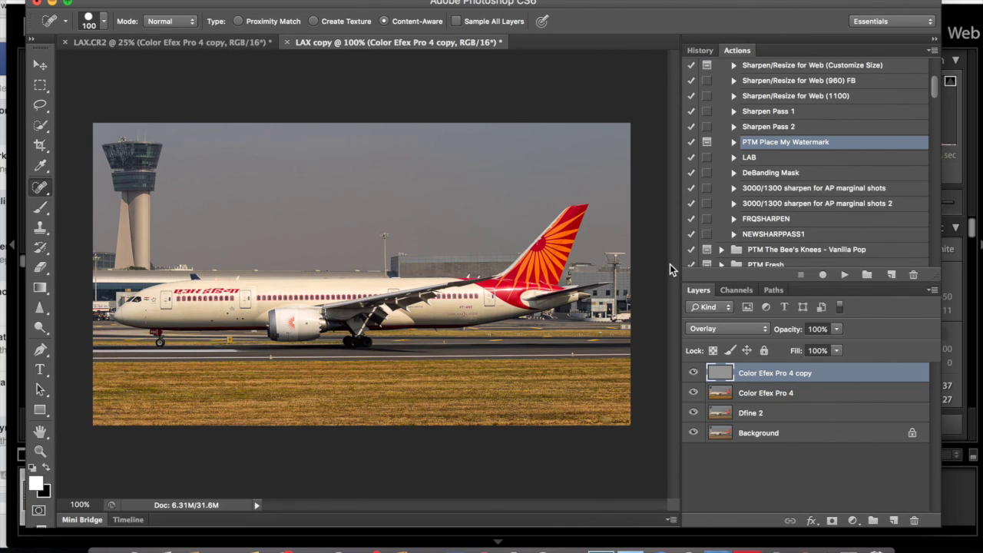
Try the Soft Light blend mode on the High Pass layer and compare the image with the layer hidden and shown.
left_click(743, 328)
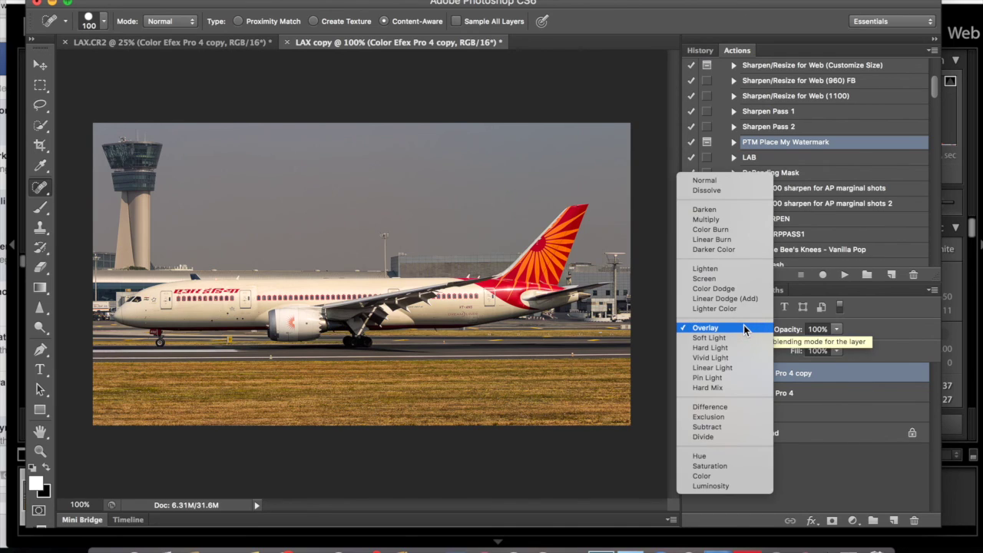
left_click(744, 337)
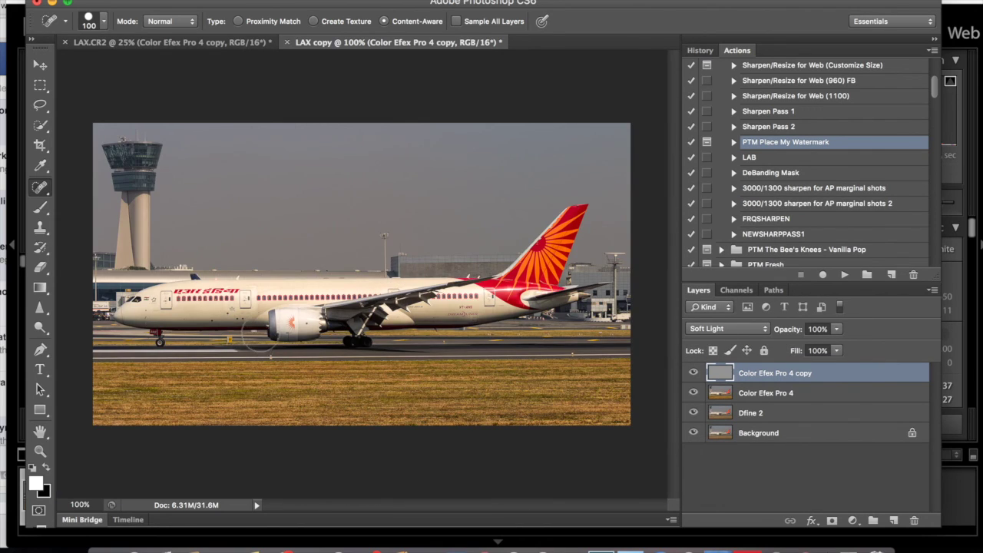
left_click(693, 373)
left_click(694, 374)
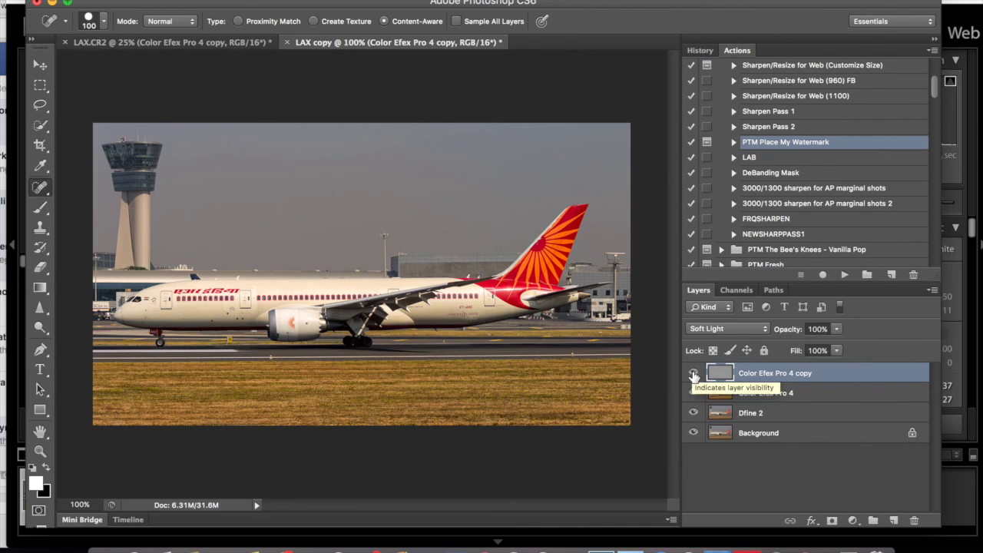
left_click(693, 374)
left_click(694, 374)
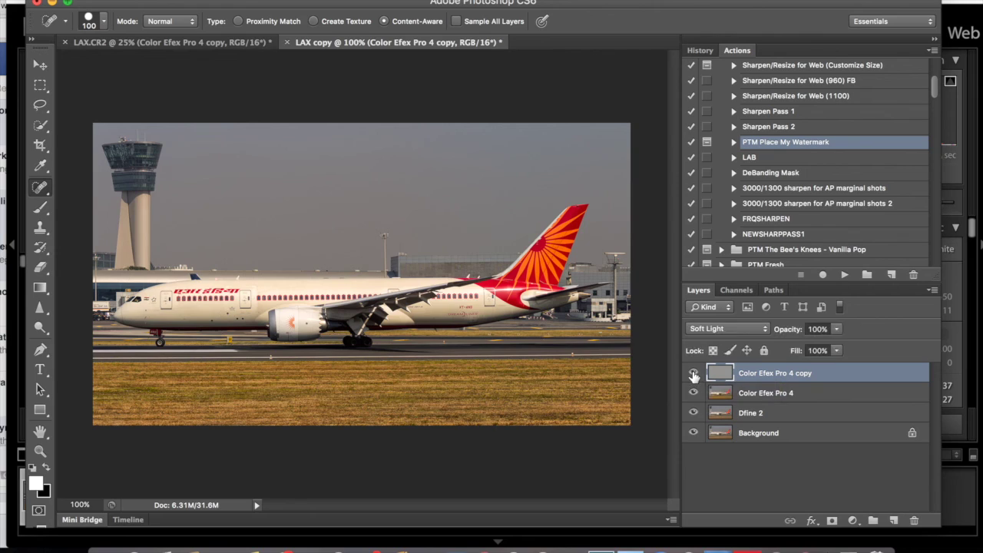
Set the High Pass layer's blend mode to Hard Light and add a black layer mask to it.
left_click(716, 328)
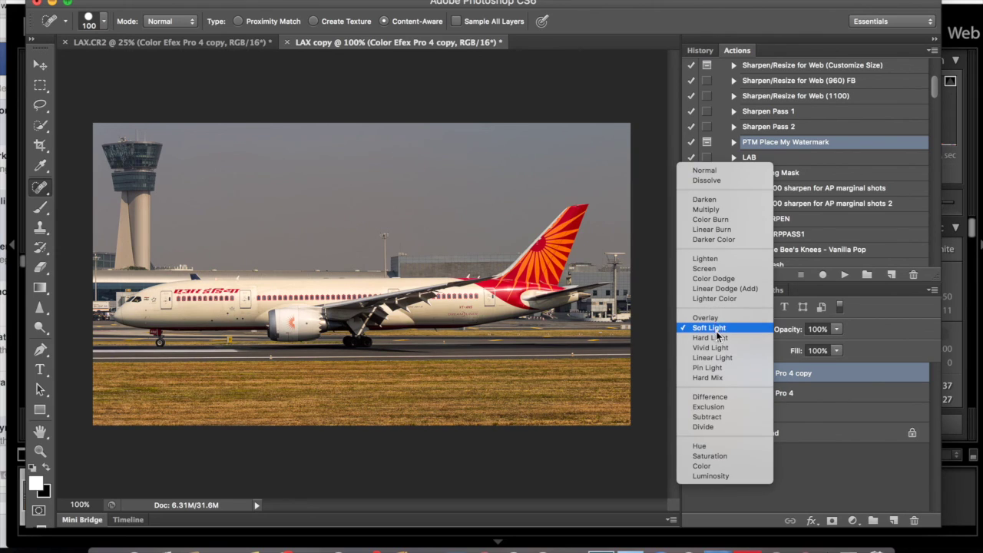
left_click(716, 337)
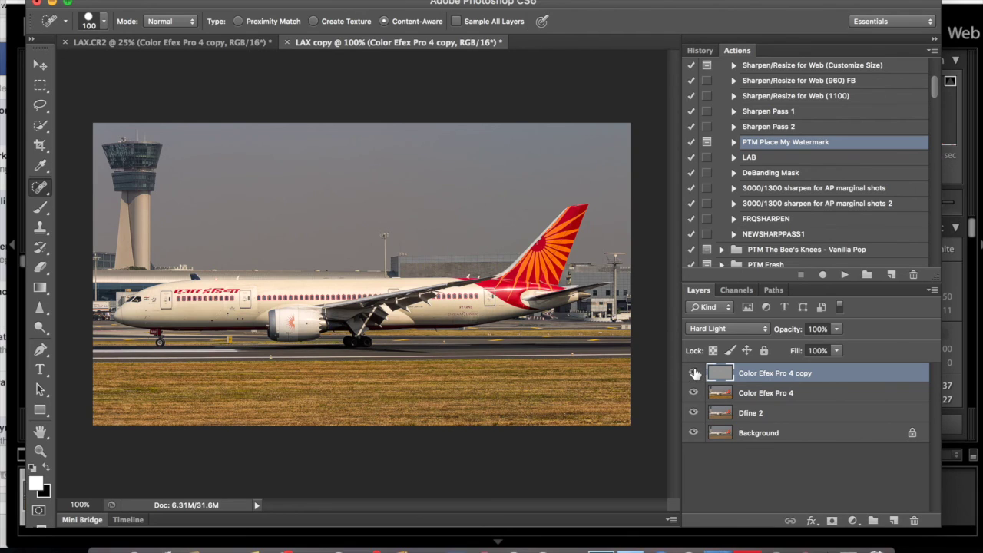
left_click(833, 520)
key("super+i")
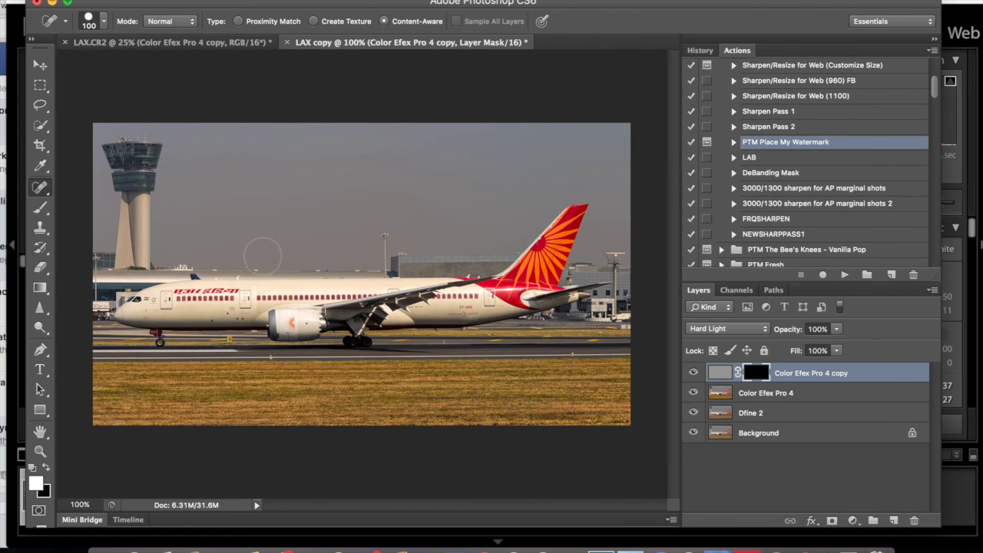
Paint white on the layer mask with a 125-pixel brush over the aircraft, runway and grass to reveal the sharpening.
key("b")
left_click(92, 17)
left_click(82, 137)
key("Return")
key("bracketleft")
key("bracketleft")
key("bracketleft")
key("bracketleft")
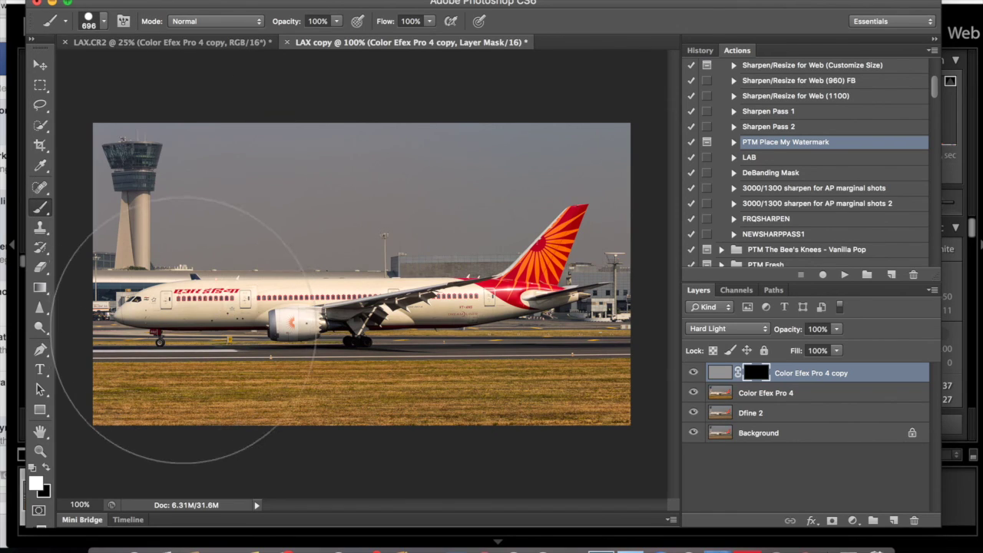
key("bracketleft")
key("bracketleft")
key("bracketleft")
key("bracketleft")
key("bracketleft")
left_click_drag(153, 327, 66, 285)
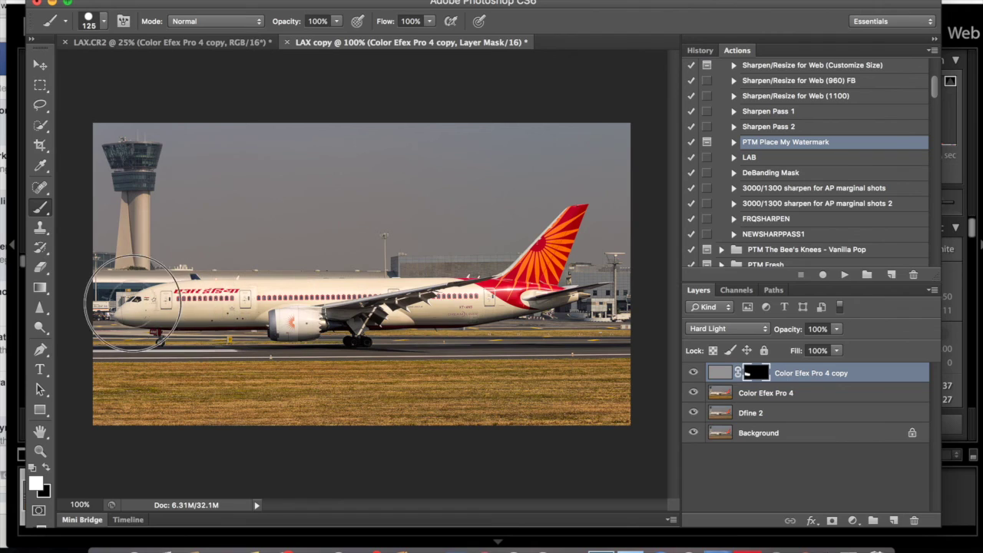
mouse_move(117, 301)
left_mouse_down()
mouse_move(165, 304)
mouse_move(191, 299)
mouse_move(123, 296)
left_mouse_up()
Reduce the brush to 80 pixels and paint white on the mask over the terminal roof and control tower.
key("bracketleft")
key("bracketleft")
key("bracketleft")
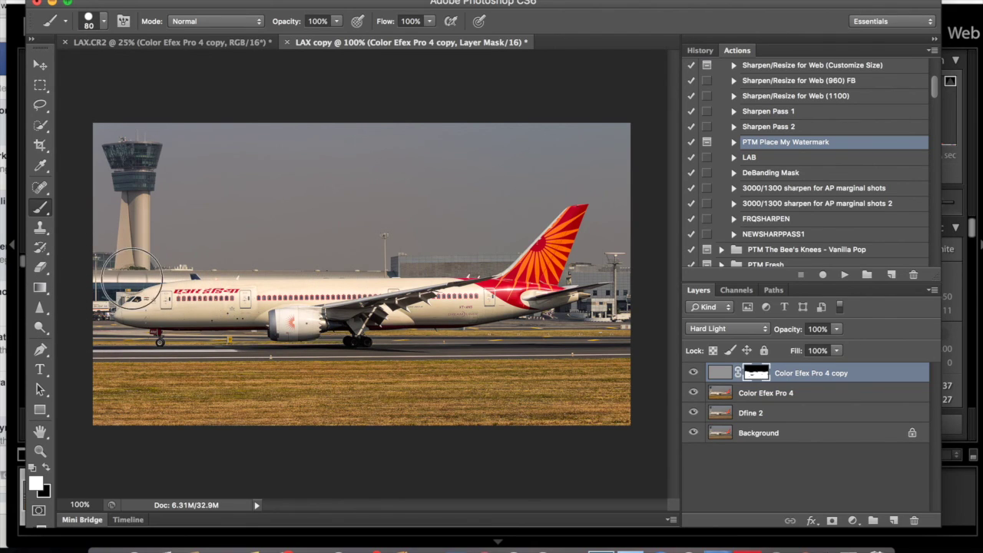
mouse_move(129, 252)
left_mouse_down()
mouse_move(132, 197)
mouse_move(114, 152)
mouse_move(137, 162)
mouse_move(137, 192)
left_mouse_up()
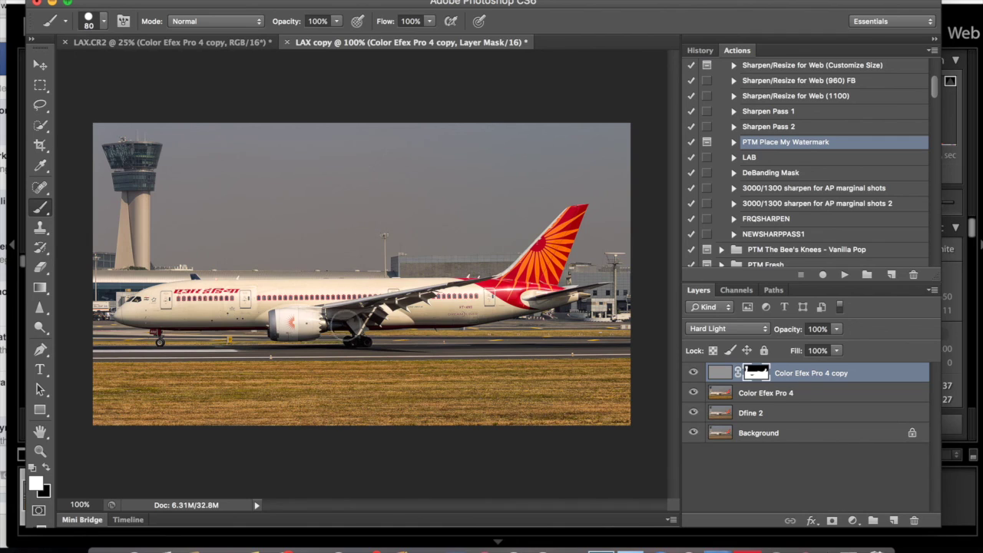
Export the copy for web as the 100-quality JPEG LAX-copy.jpg on the Desktop, and close the duplicate document without saving.
left_click(119, 2)
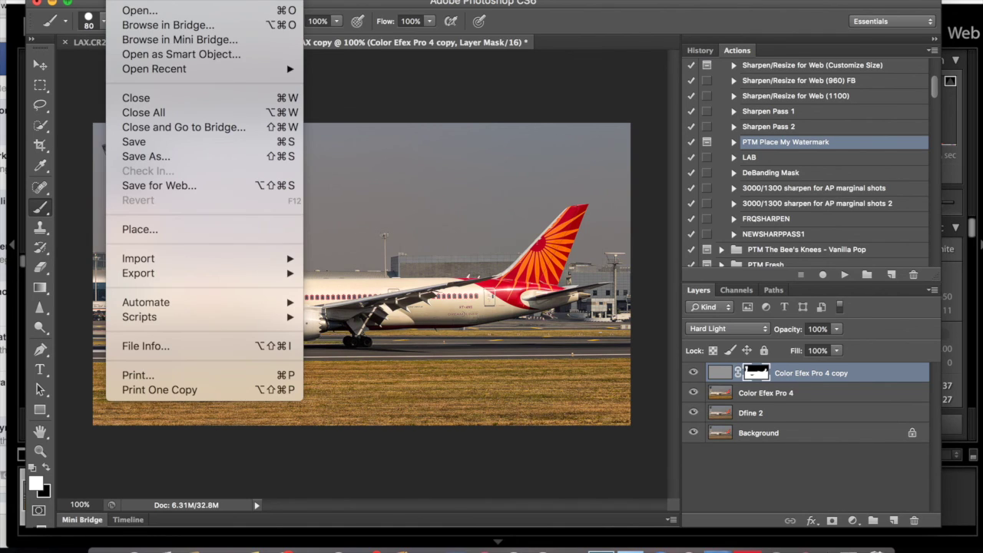
left_click(166, 186)
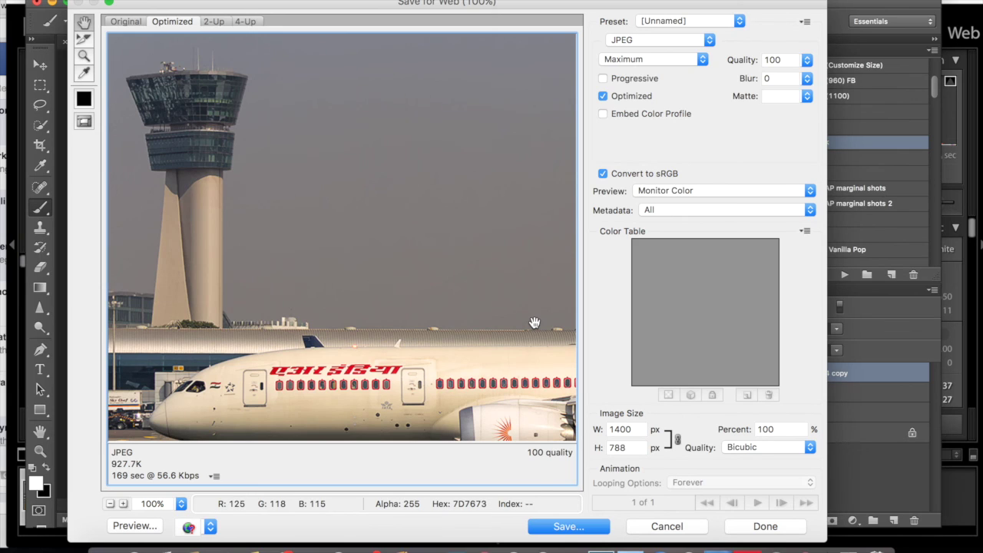
left_click_drag(503, 386, 372, 203)
left_click_drag(476, 221, 238, 213)
left_click_drag(464, 192, 199, 238)
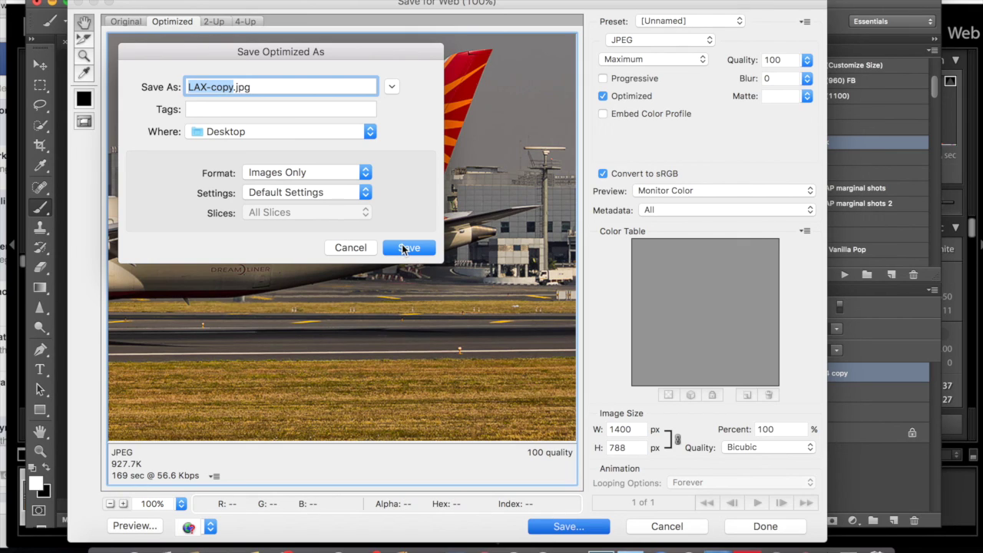
left_click(406, 247)
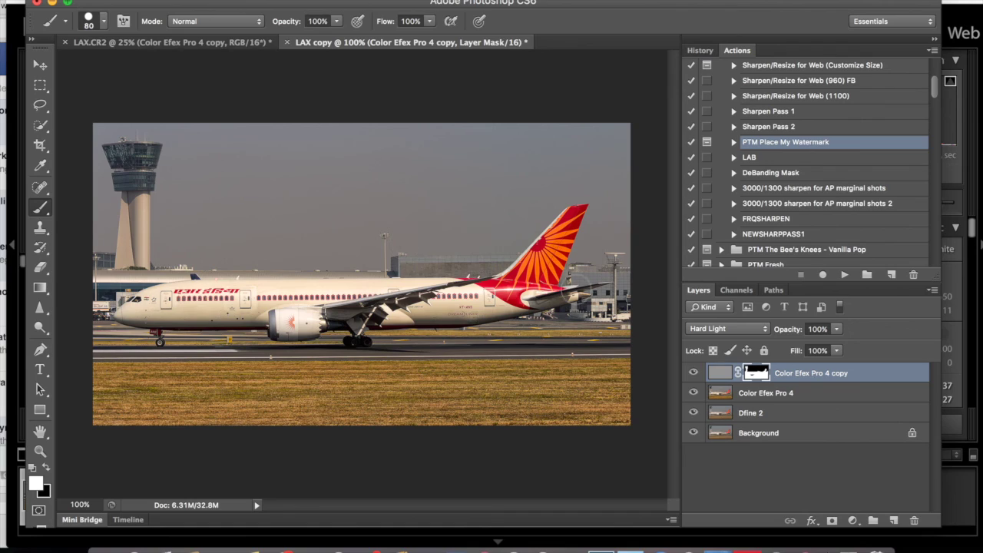
left_click(287, 41)
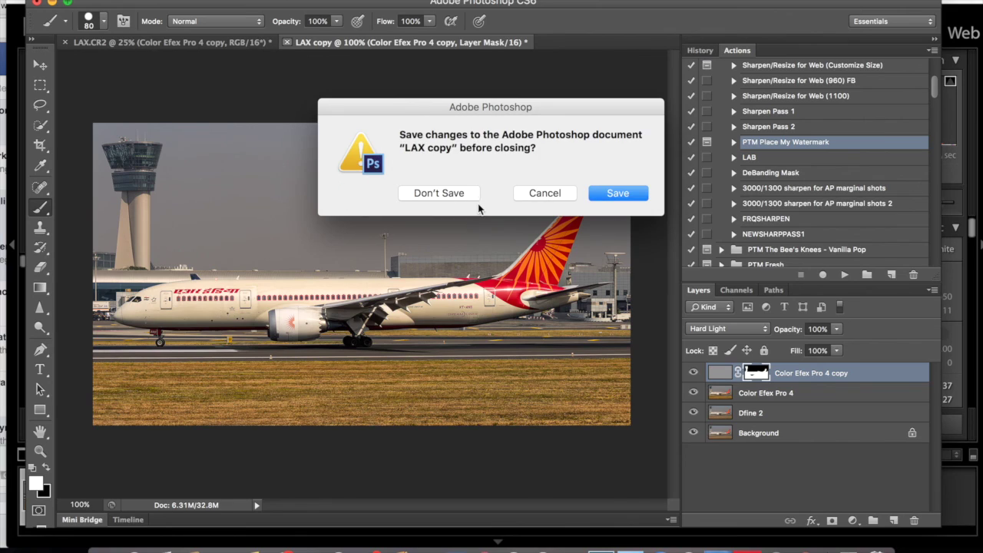
left_click(431, 194)
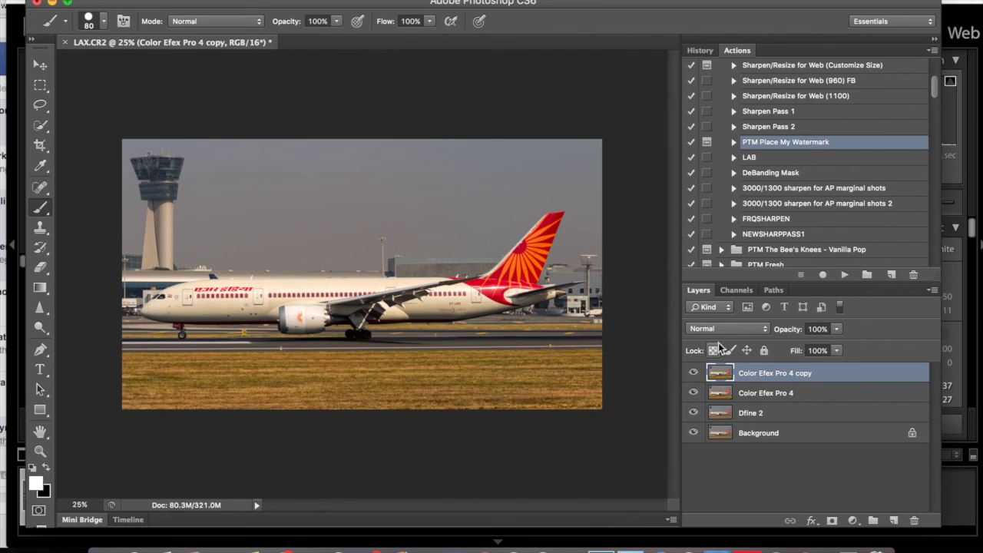
Set the Color Efex Pro 4 copy layer in LAX.CR2 to Overlay and start the High Pass filter, previewing the tail.
left_click(743, 329)
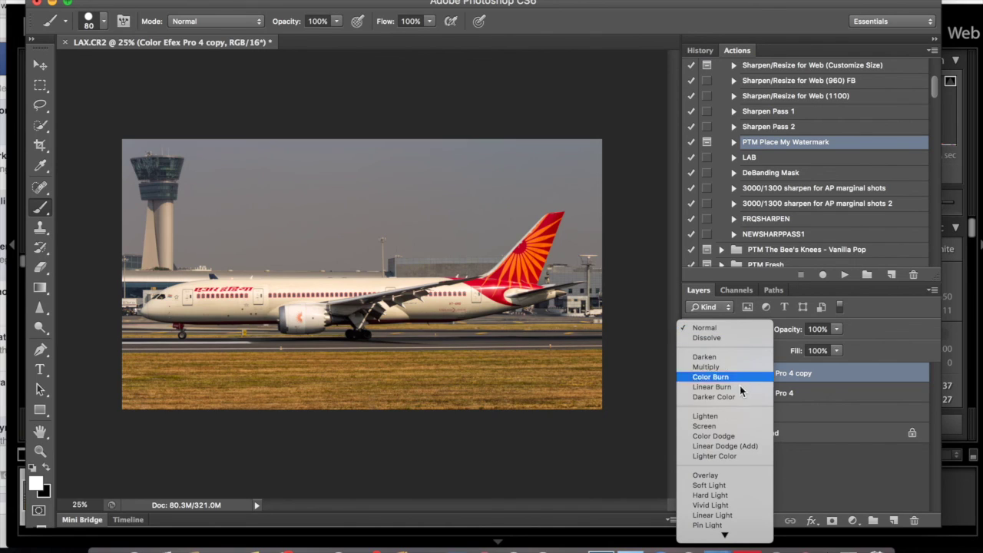
left_click(742, 478)
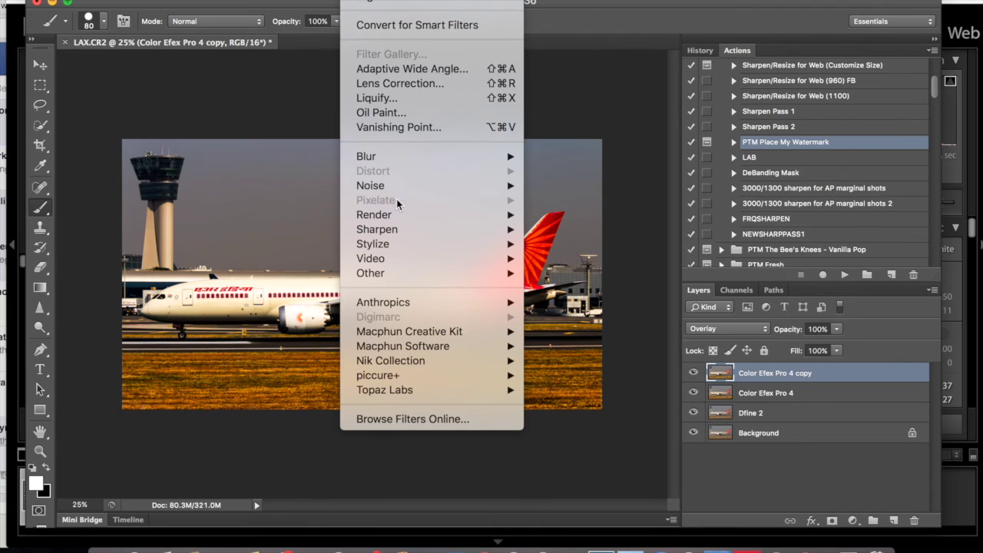
mouse_move(412, 271)
left_click(559, 288)
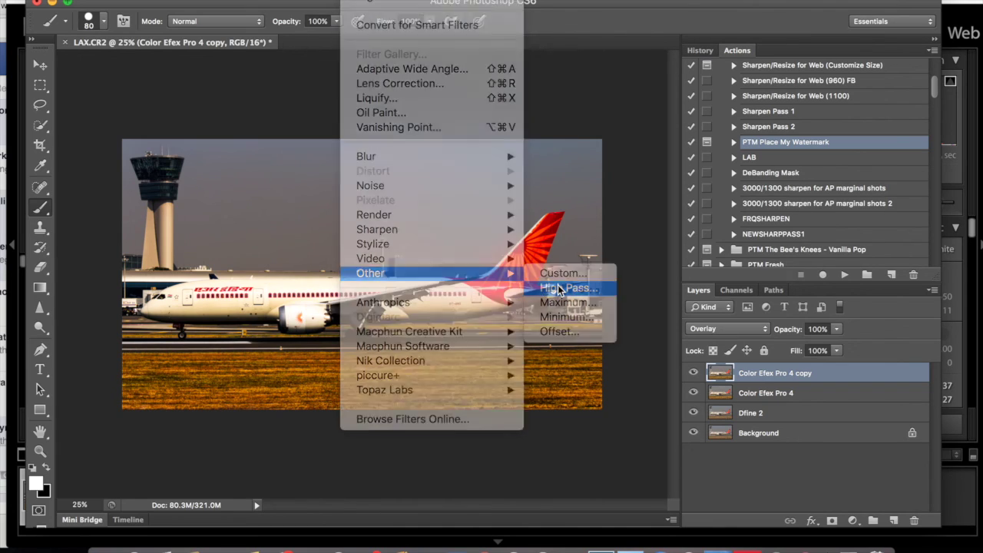
left_click_drag(314, 239, 261, 174)
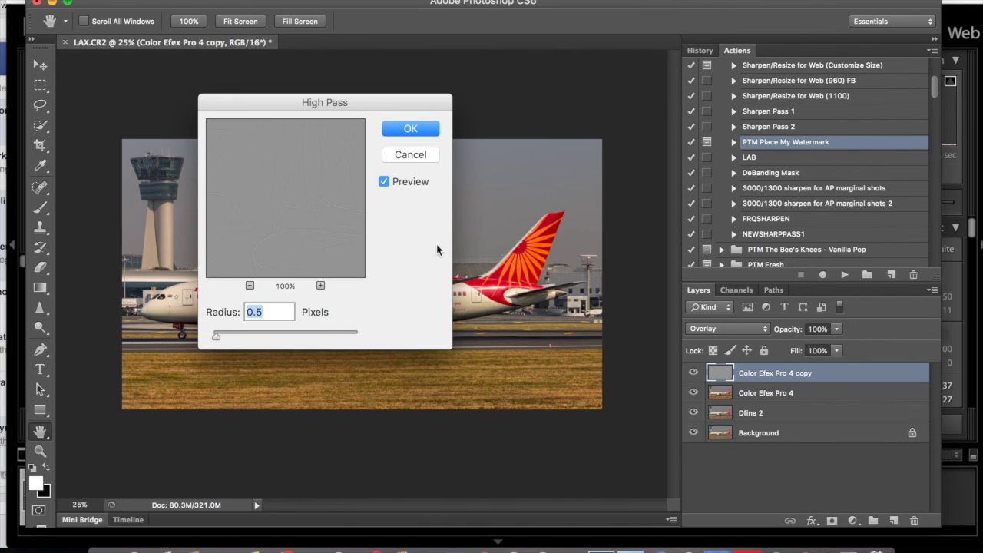
left_click(522, 244)
Apply High Pass with a 1.3-pixel radius to the full-size copy layer and set its blend mode to Soft Light.
left_click_drag(218, 338, 249, 340)
left_click_drag(279, 244, 291, 163)
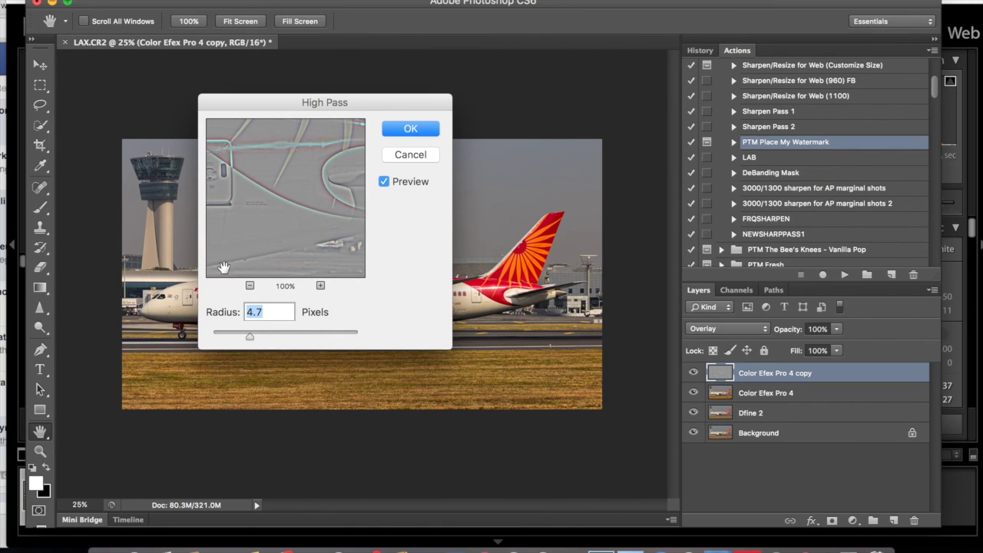
left_click_drag(250, 336, 222, 334)
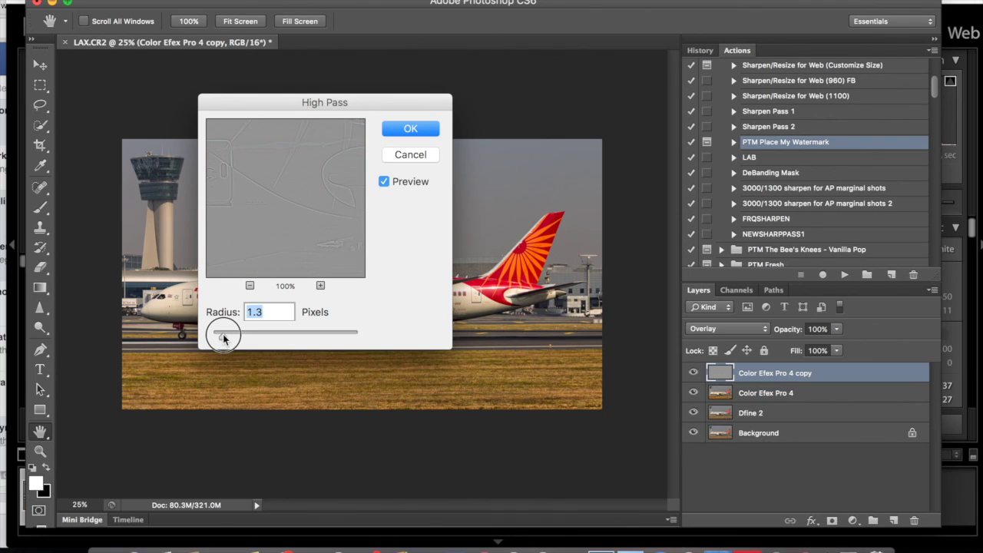
left_click_drag(224, 338, 223, 339)
left_click_drag(253, 220, 333, 257)
left_click_drag(266, 200, 340, 228)
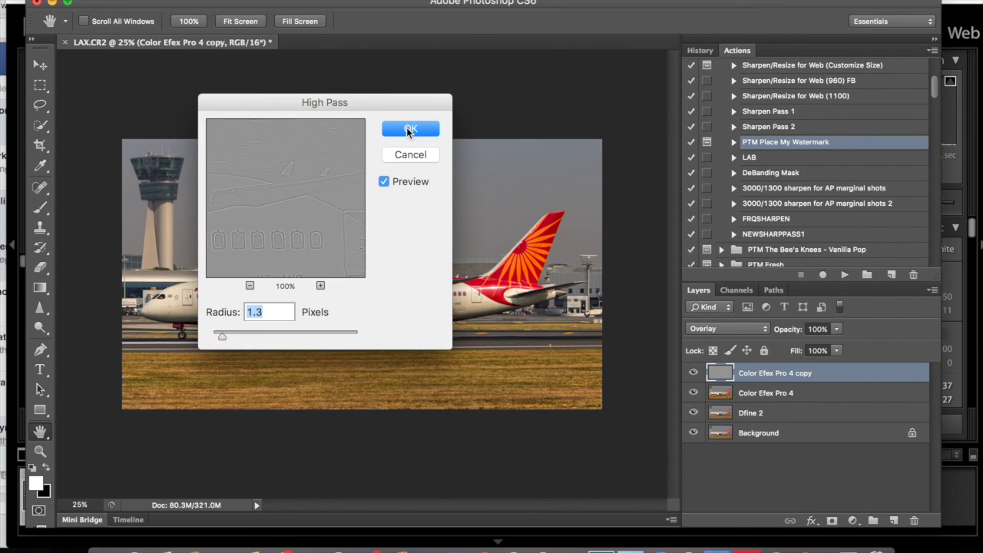
left_click(410, 131)
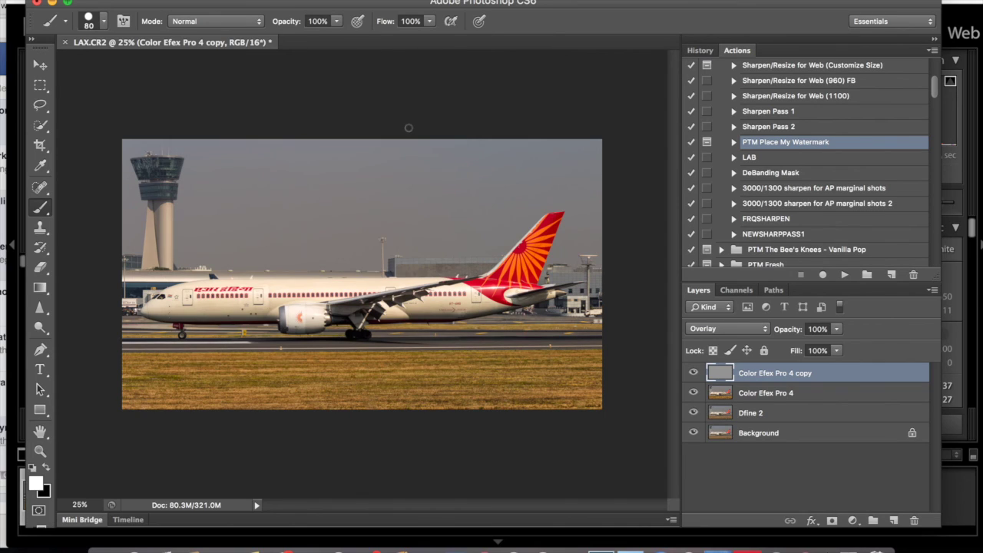
left_click(725, 329)
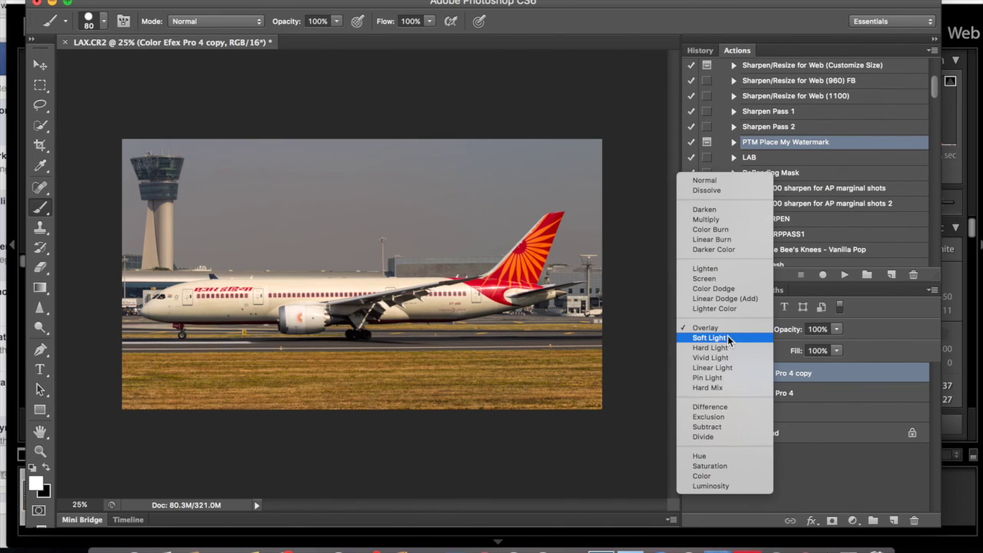
left_click(726, 338)
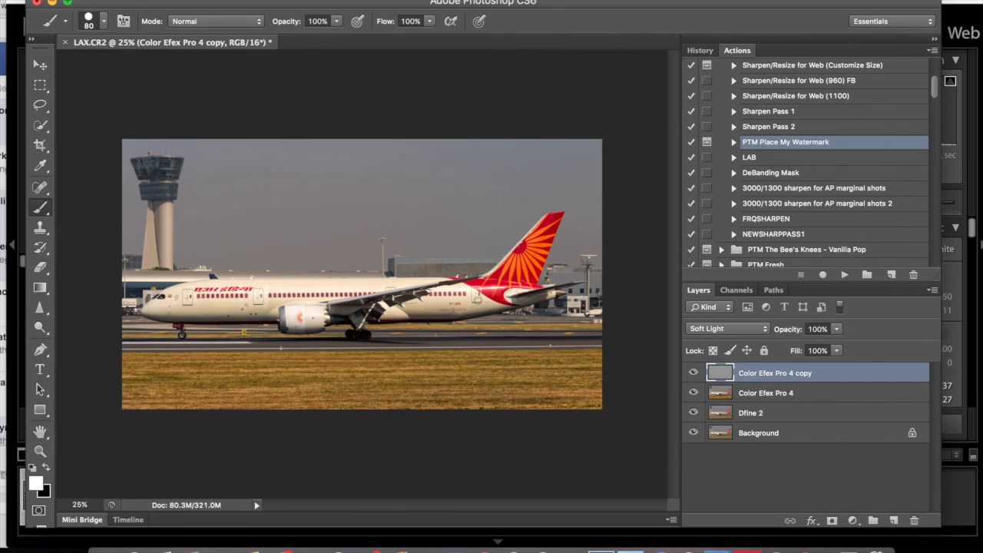
Add a black layer mask to the Color Efex Pro 4 copy layer to hide its High Pass sharpening.
key("super+equal")
key("super+equal")
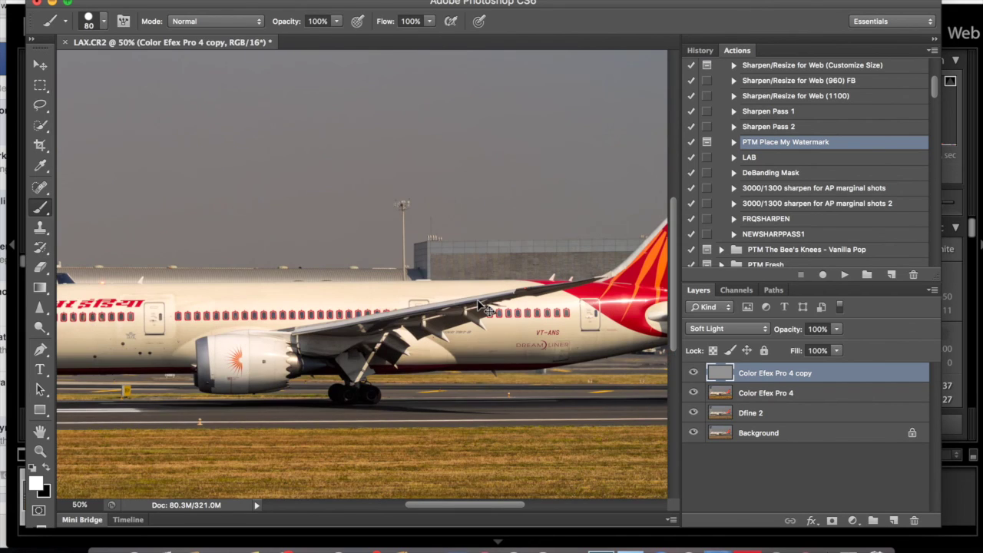
key("super+equal")
key("super+equal")
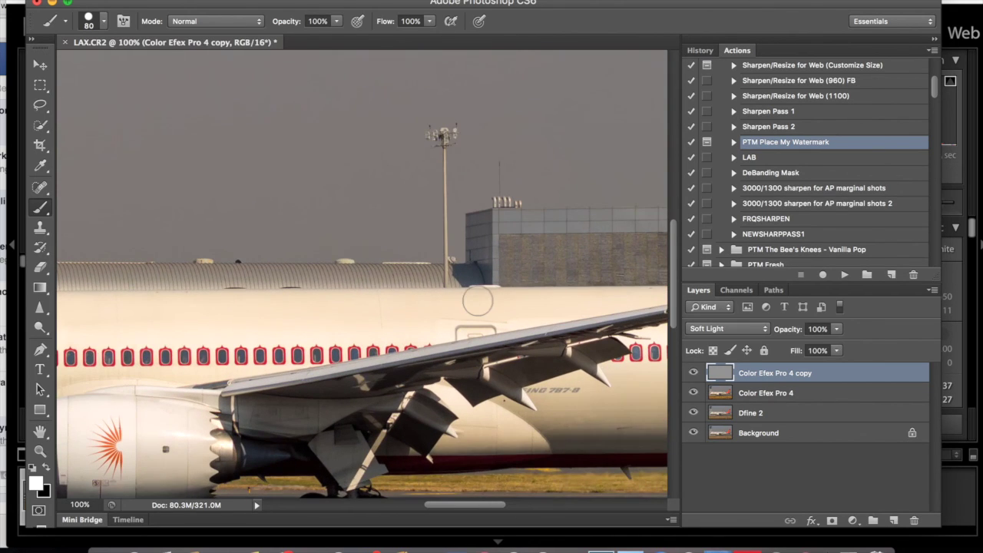
scroll(362, 275, "left", 10)
key("super+slash")
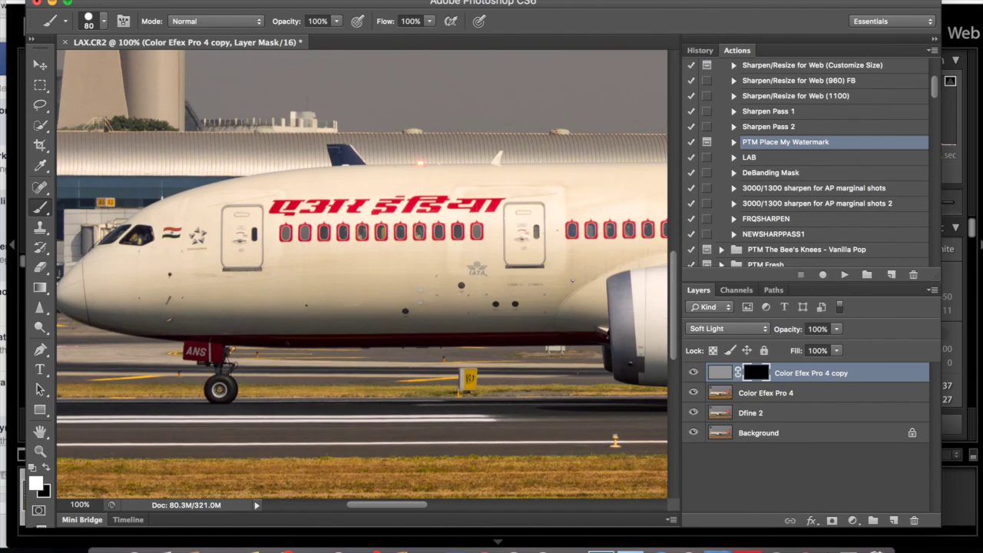
Enlarge the brush to 1000 pixels and paint white on the mask over the aircraft, runway and grass.
left_click(90, 18)
left_click(90, 18)
key("super+minus")
key("super+minus")
key("super+minus")
key("super+minus")
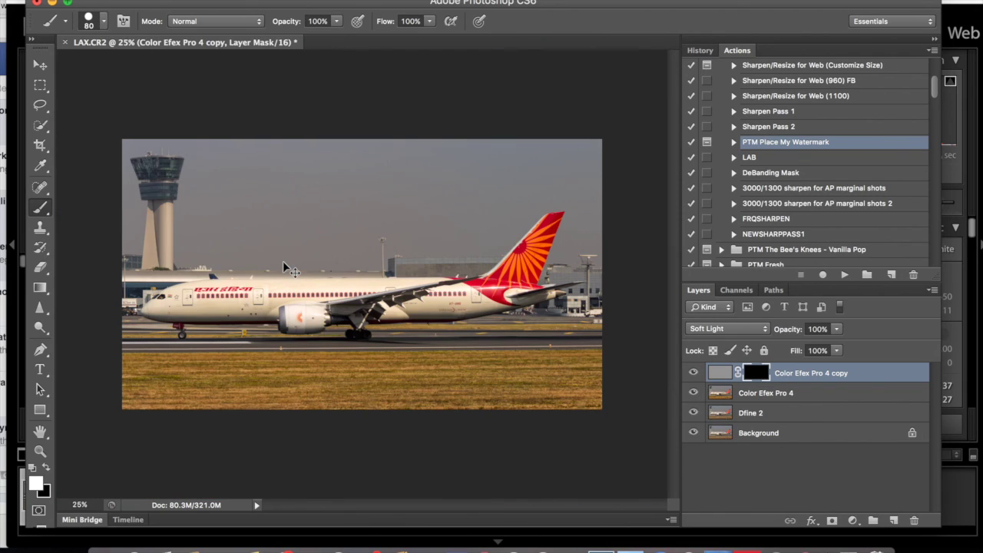
key("bracketright")
key("bracketright")
key("bracketright")
key("bracketright")
key("bracketright")
key("bracketright")
key("bracketright")
key("bracketright")
key("bracketright")
key("bracketright")
key("bracketright")
key("bracketright")
key("bracketright")
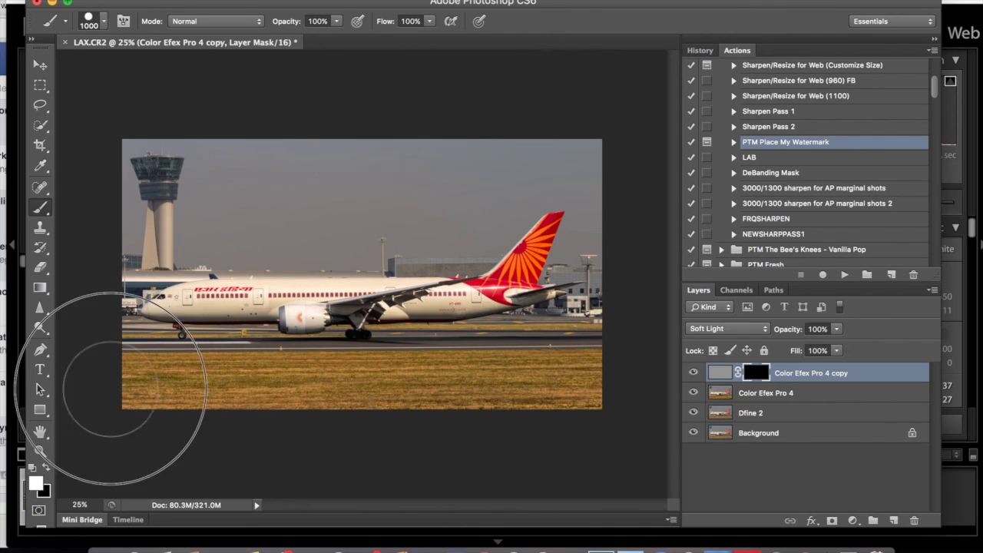
mouse_move(431, 376)
left_mouse_down()
mouse_move(517, 345)
mouse_move(478, 315)
mouse_move(427, 299)
mouse_move(548, 329)
mouse_move(494, 347)
left_mouse_up()
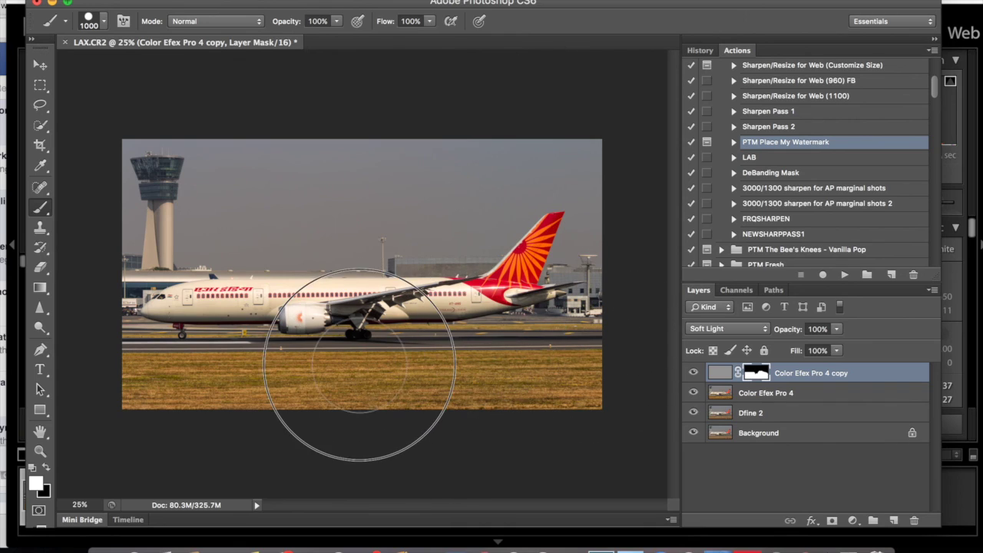
Reduce the brush to 300 pixels and paint white on the mask over the remaining structures, including the control tower.
key("bracketleft")
key("bracketleft")
key("bracketleft")
key("bracketleft")
key("bracketleft")
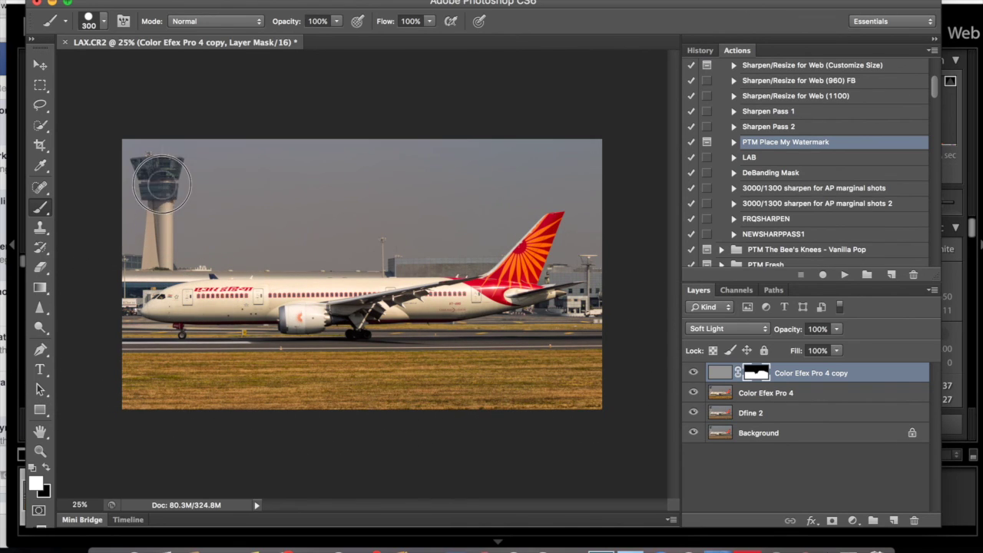
left_click_drag(152, 167, 160, 194)
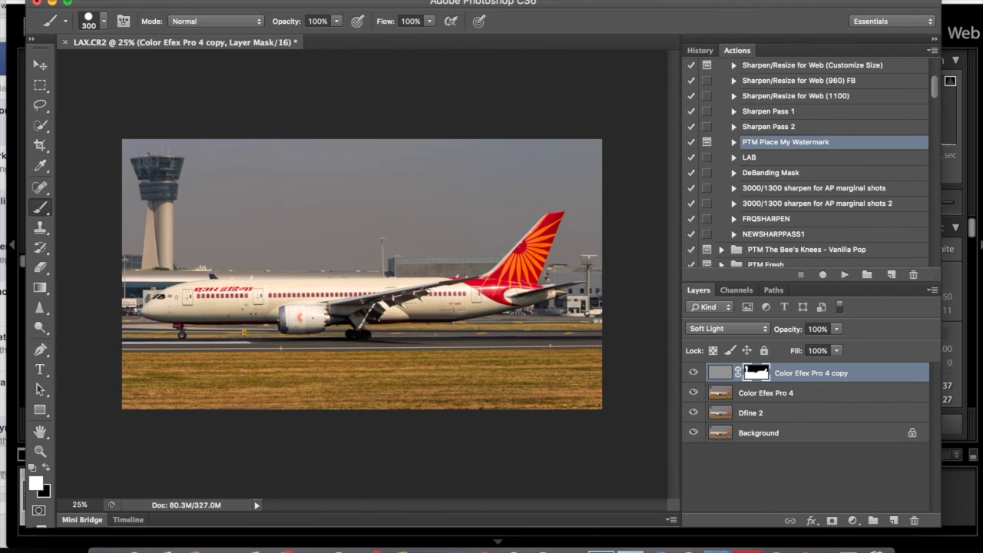
Compare the tail and rear fuselage at 100% with the sharpening layer hidden and shown.
key("super+equal")
key("super+equal")
key("super+equal")
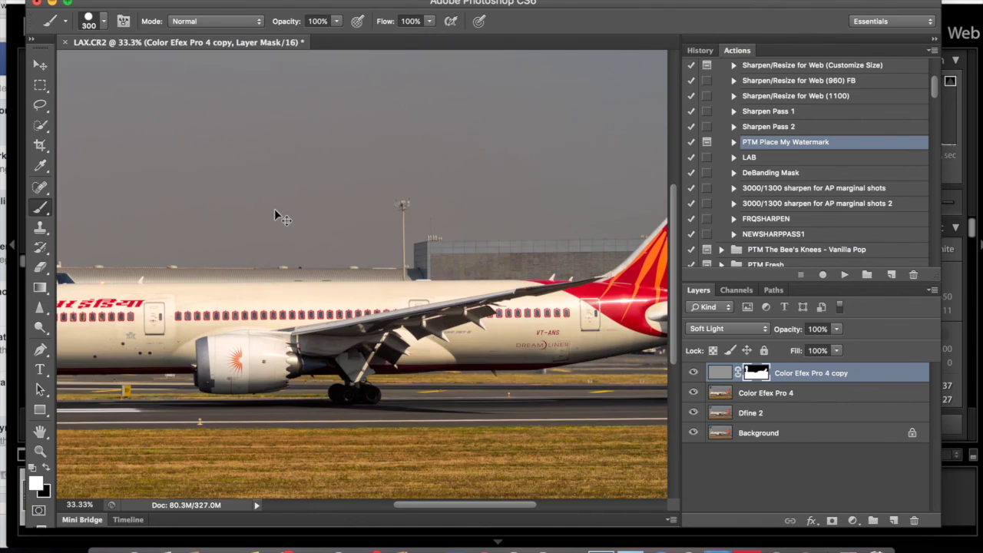
key("super+equal")
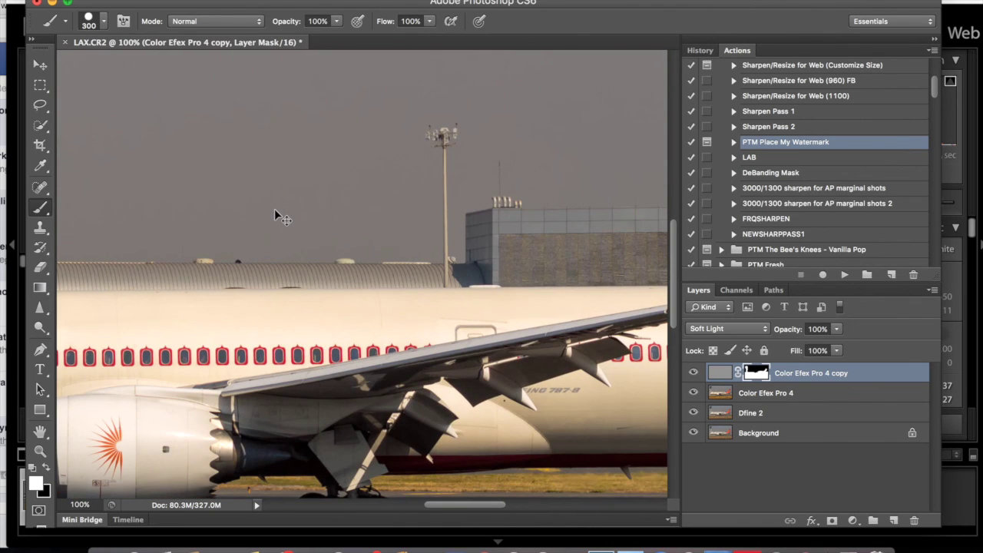
scroll(275, 207, "right", 10)
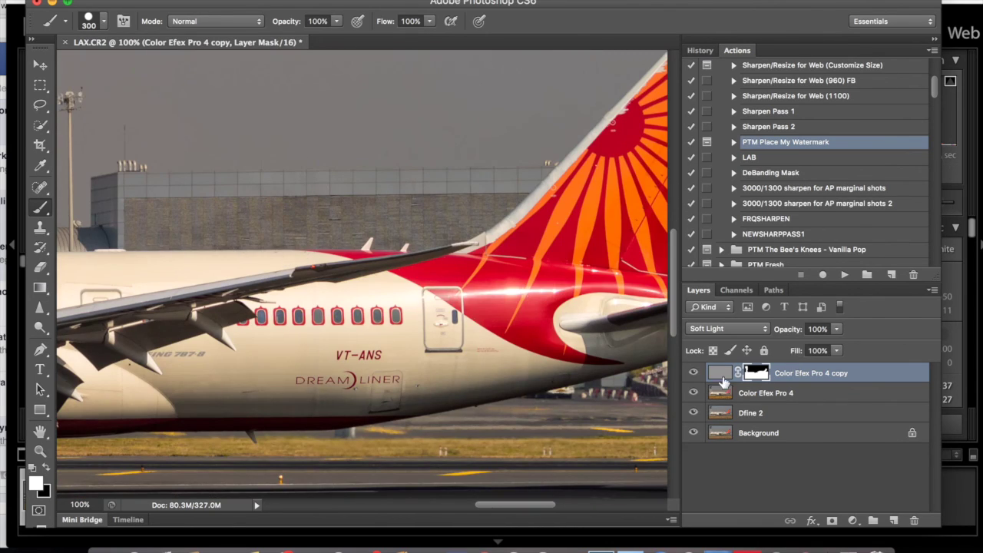
left_click(694, 374)
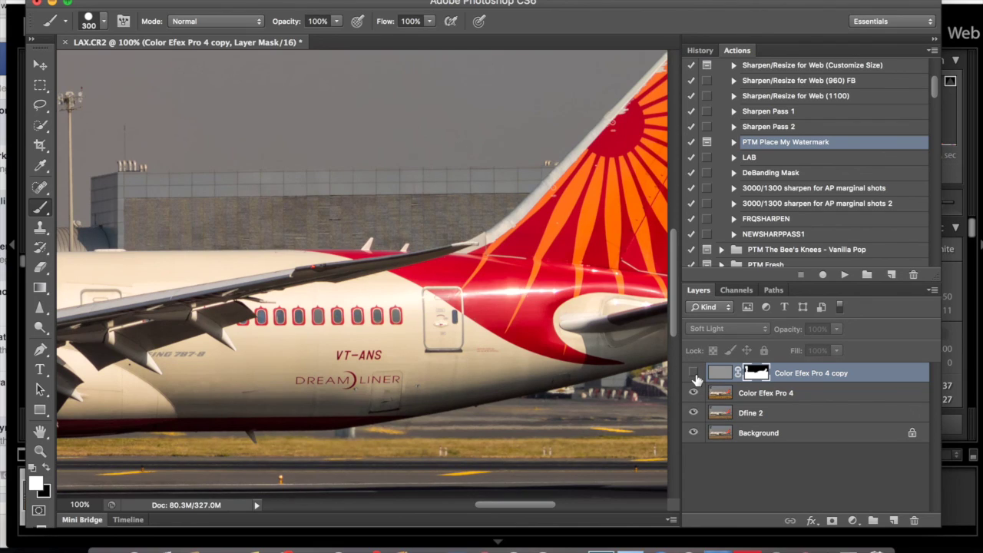
left_click(695, 374)
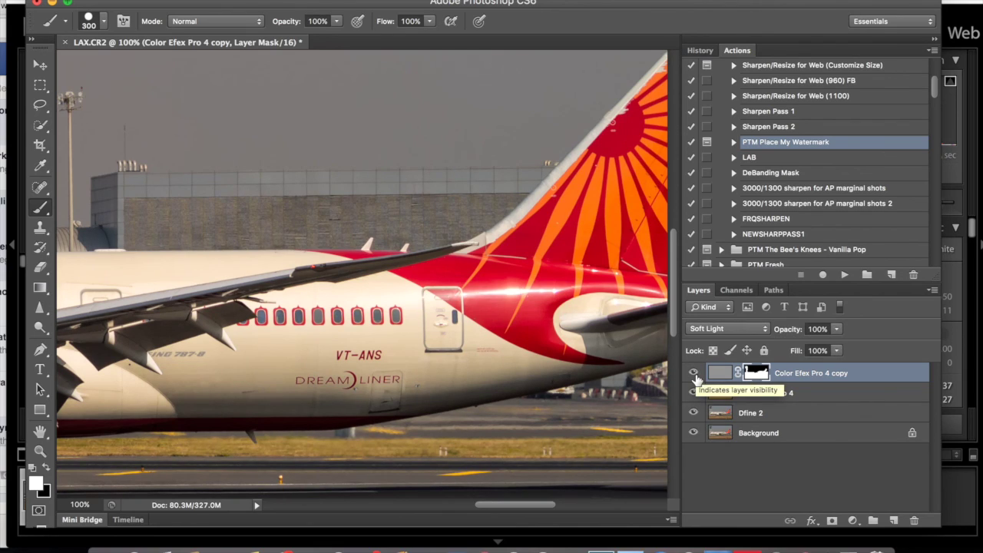
left_click(693, 373)
left_click(694, 374)
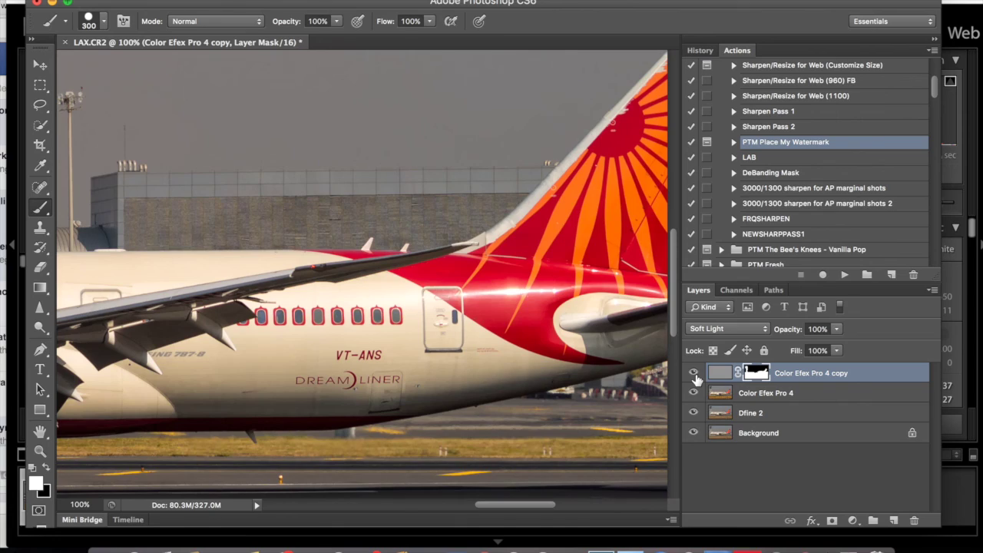